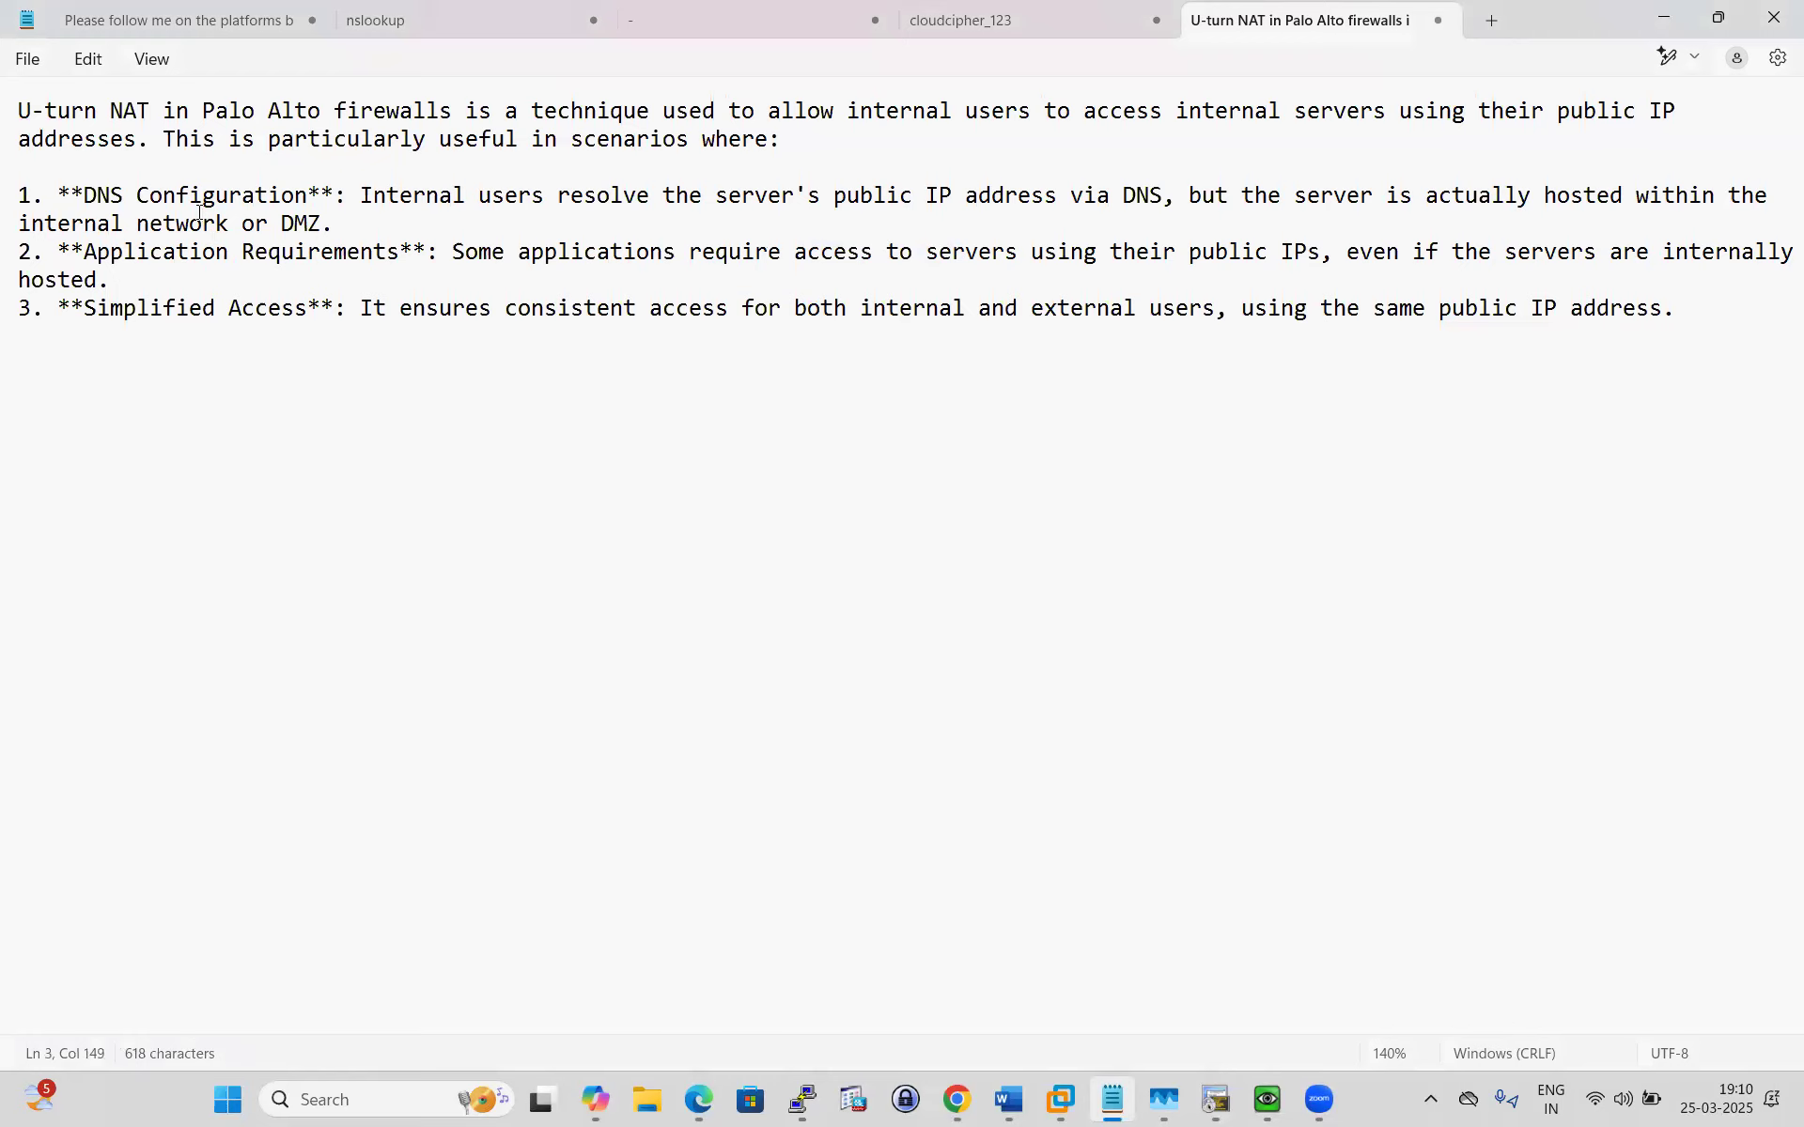
Review the U-turn NAT notes on DNS configuration and application requirements, and switch to the EVE topology in Chrome.
drag(361, 182, 1163, 201)
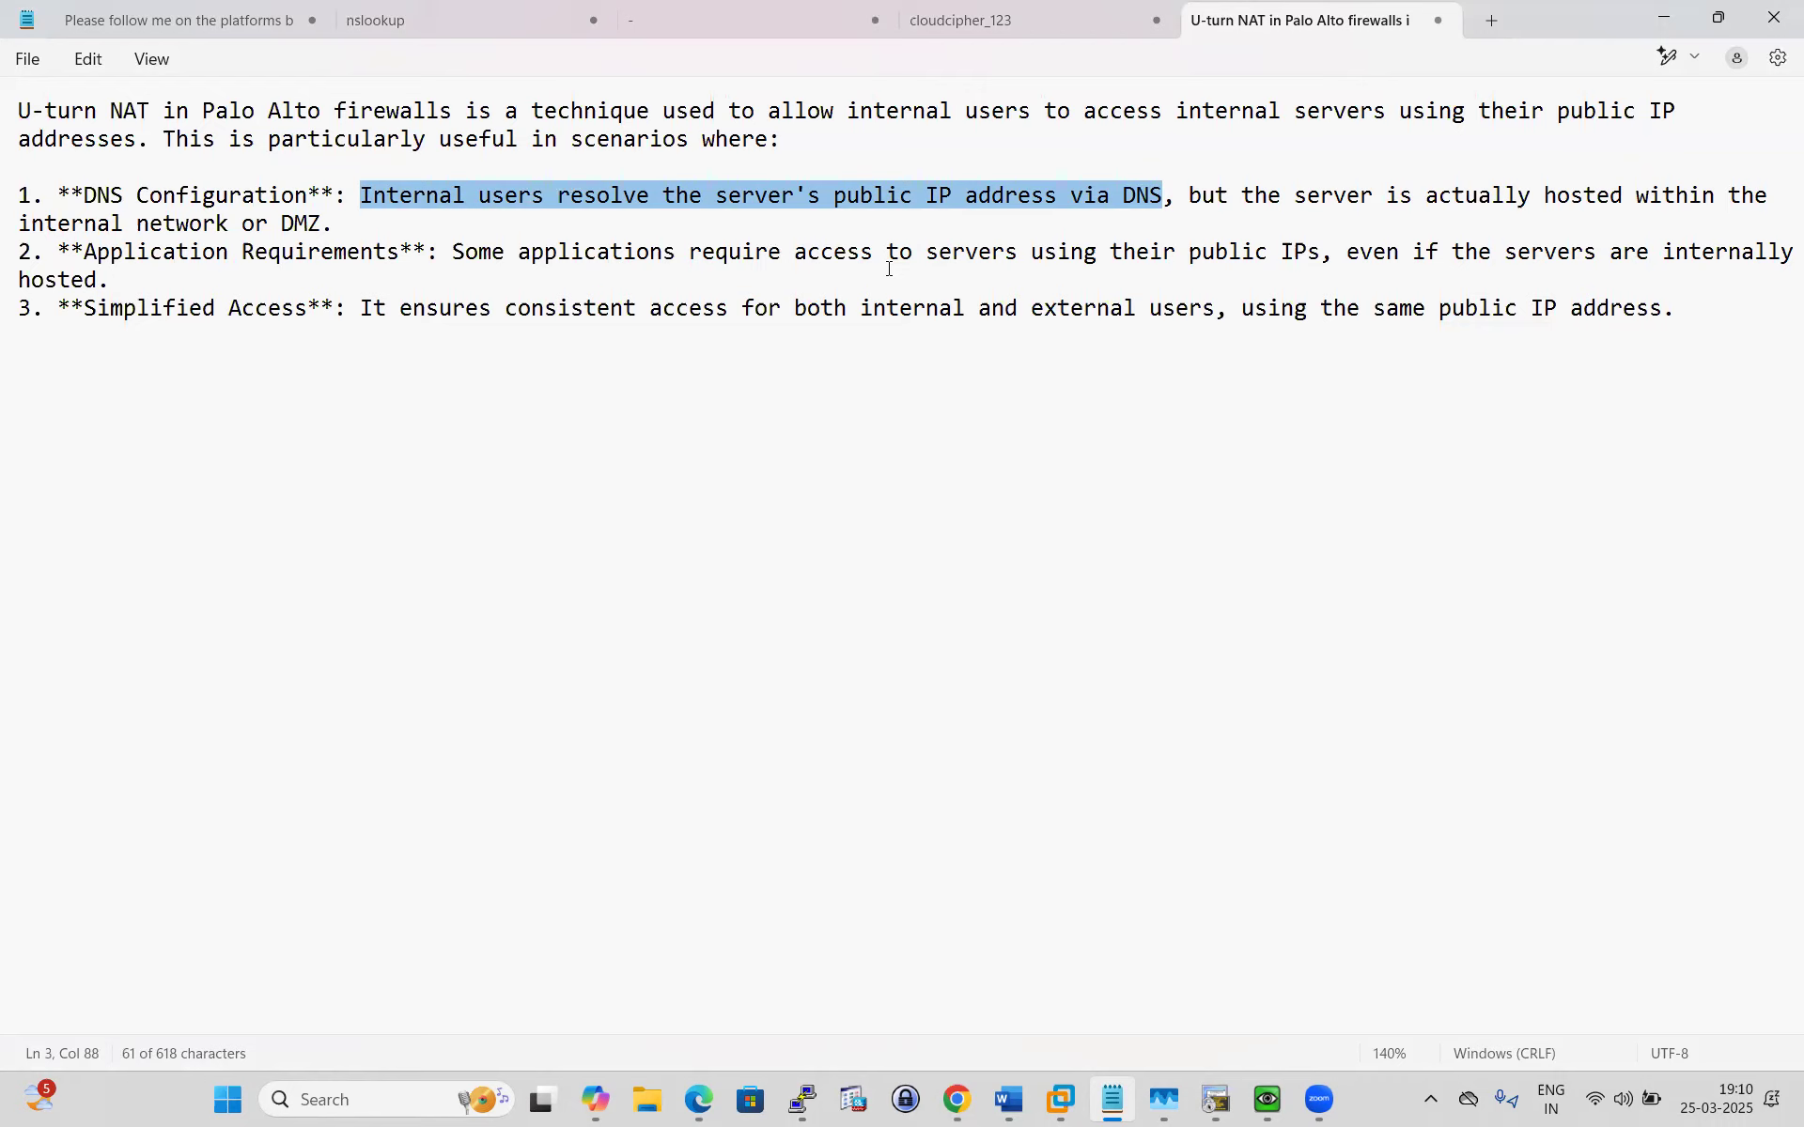
drag(106, 250, 554, 284)
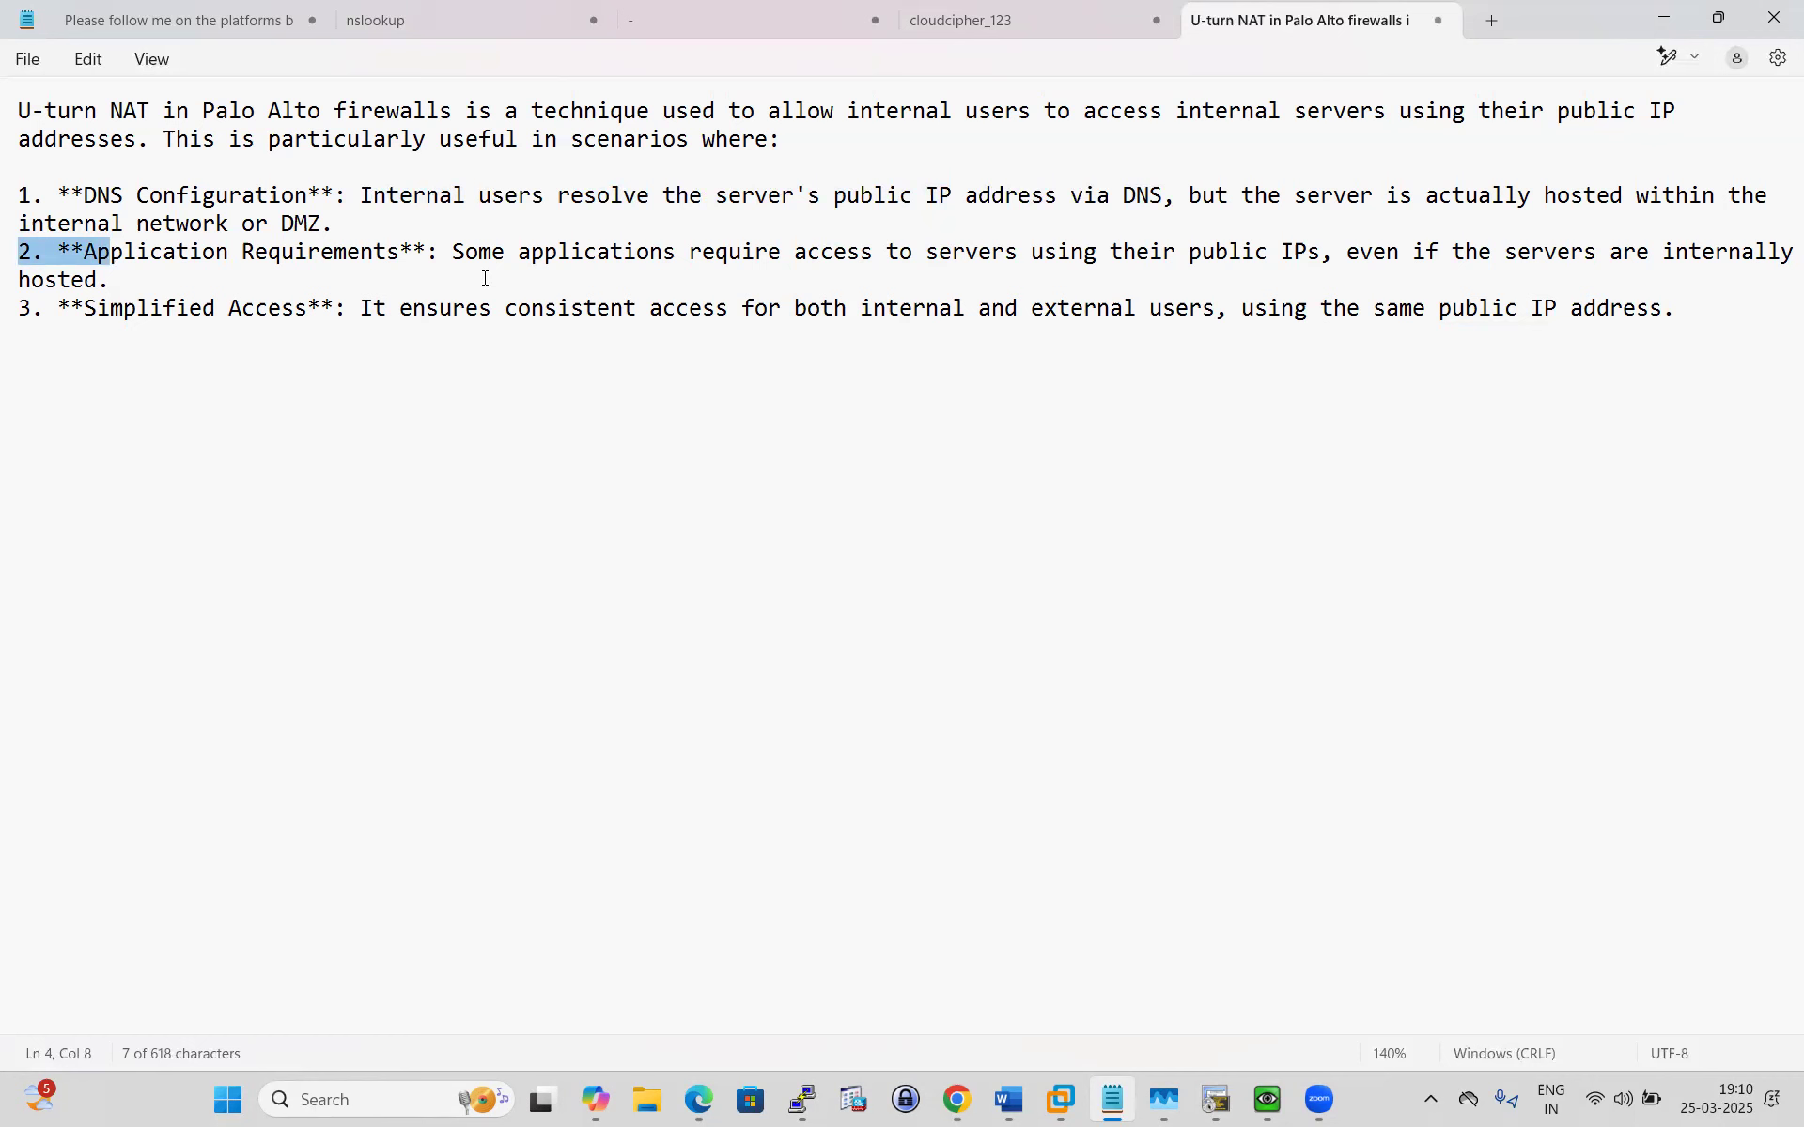
click(955, 1101)
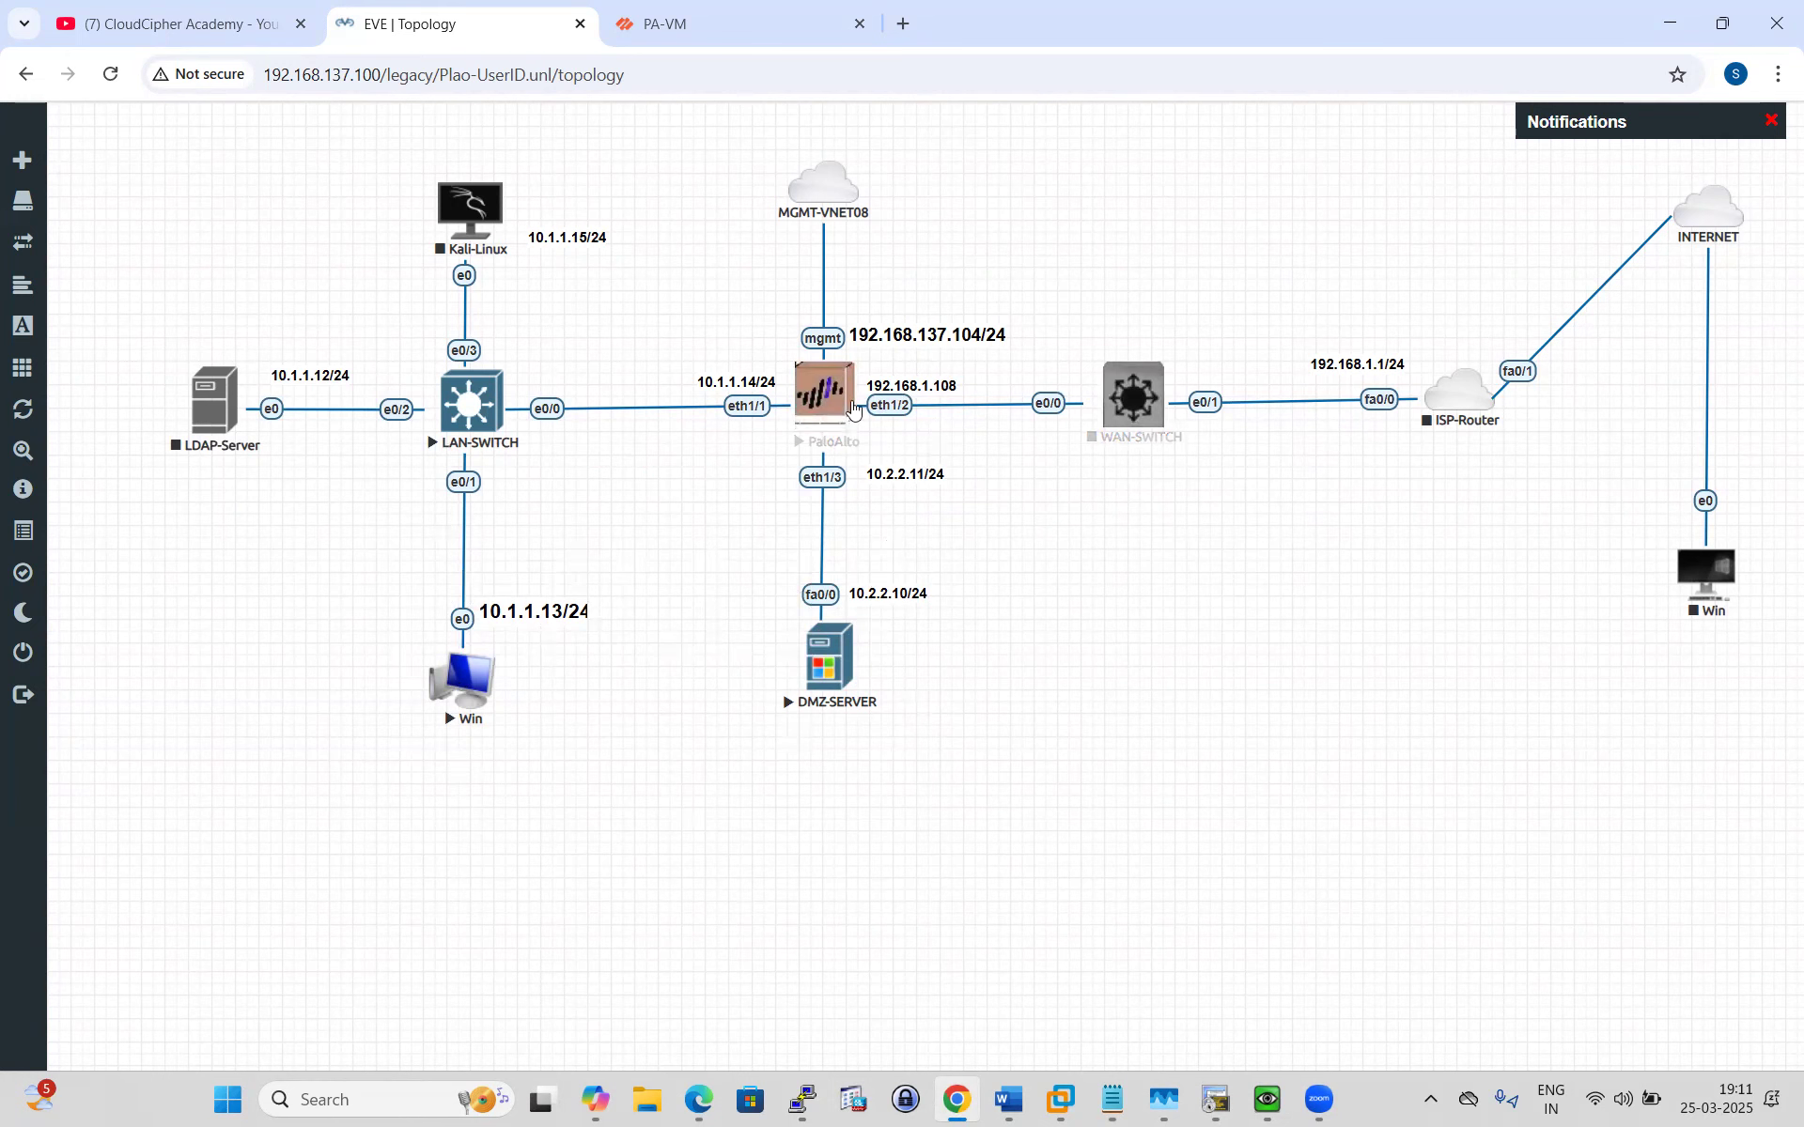
Launch Epic Pen, move its toolbar off the firewall to beside the internet-side Win host, and activate the pen.
click(352, 1101)
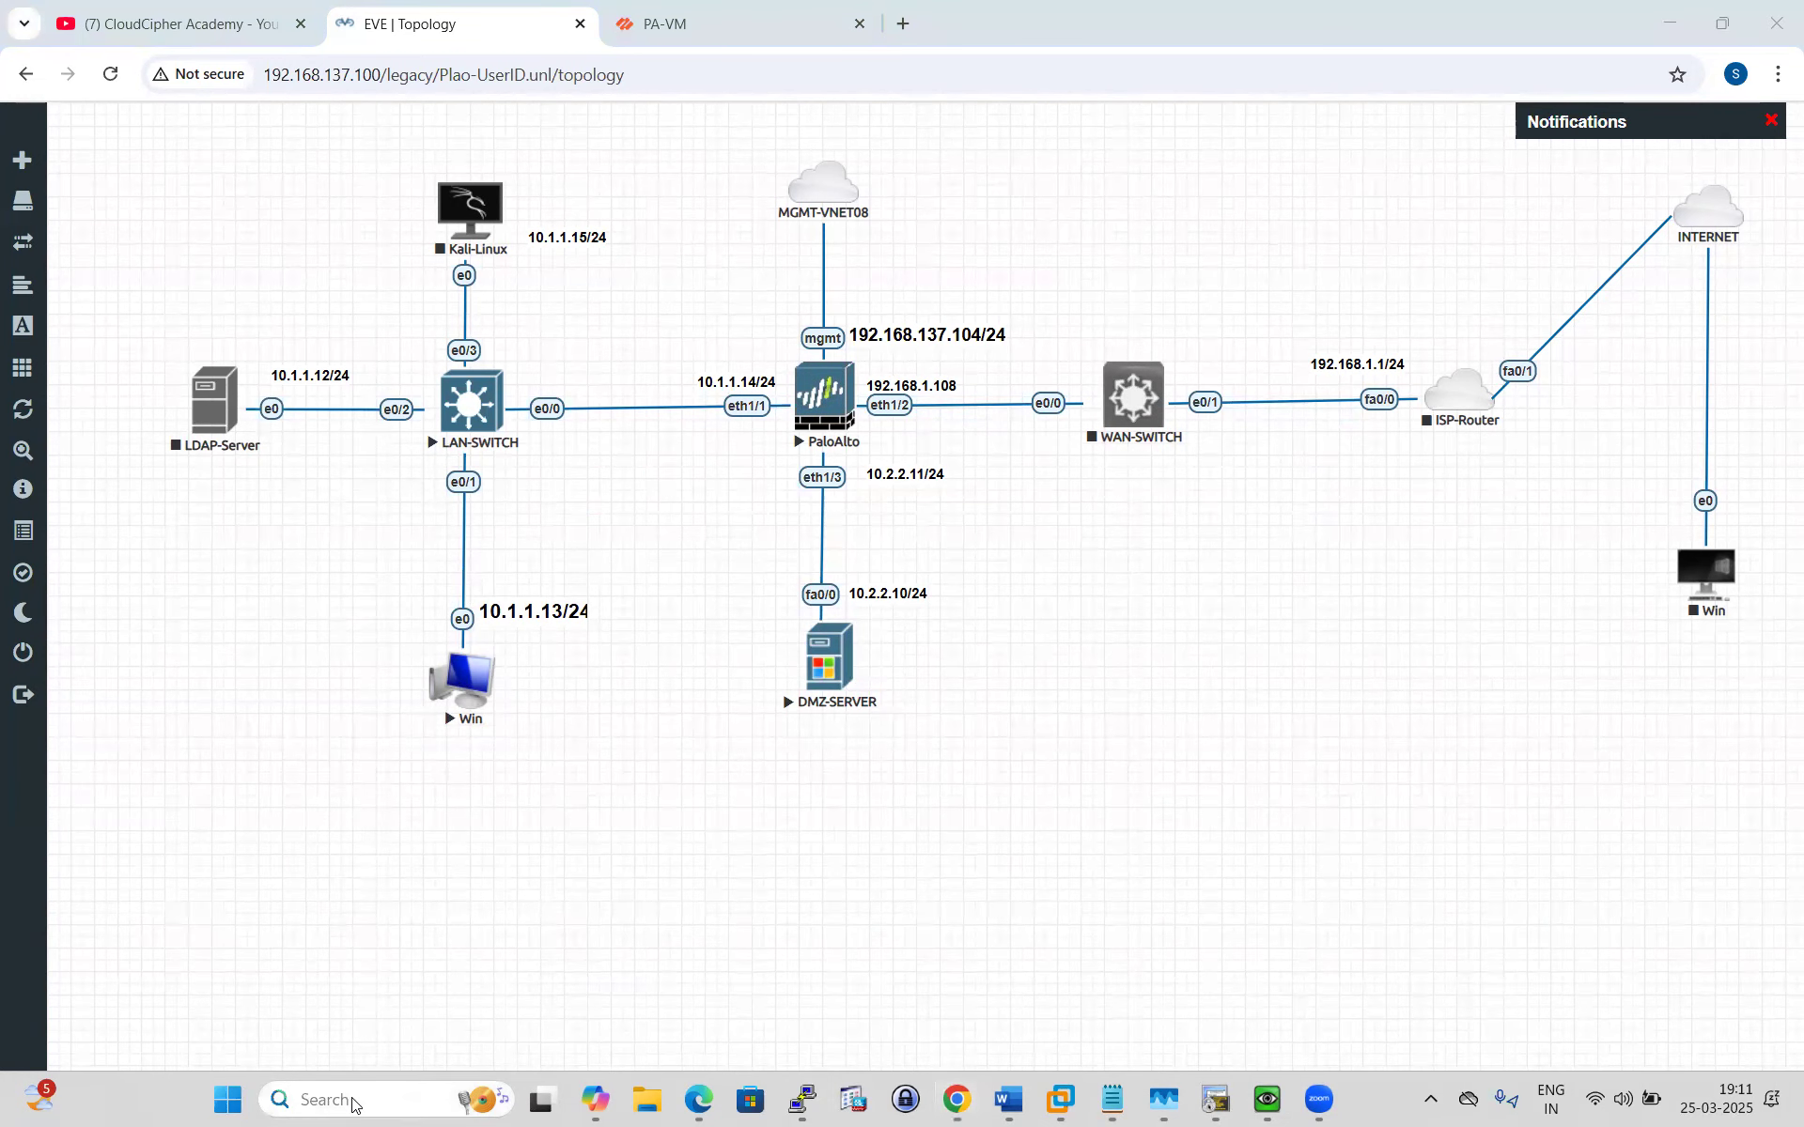
text(ep)
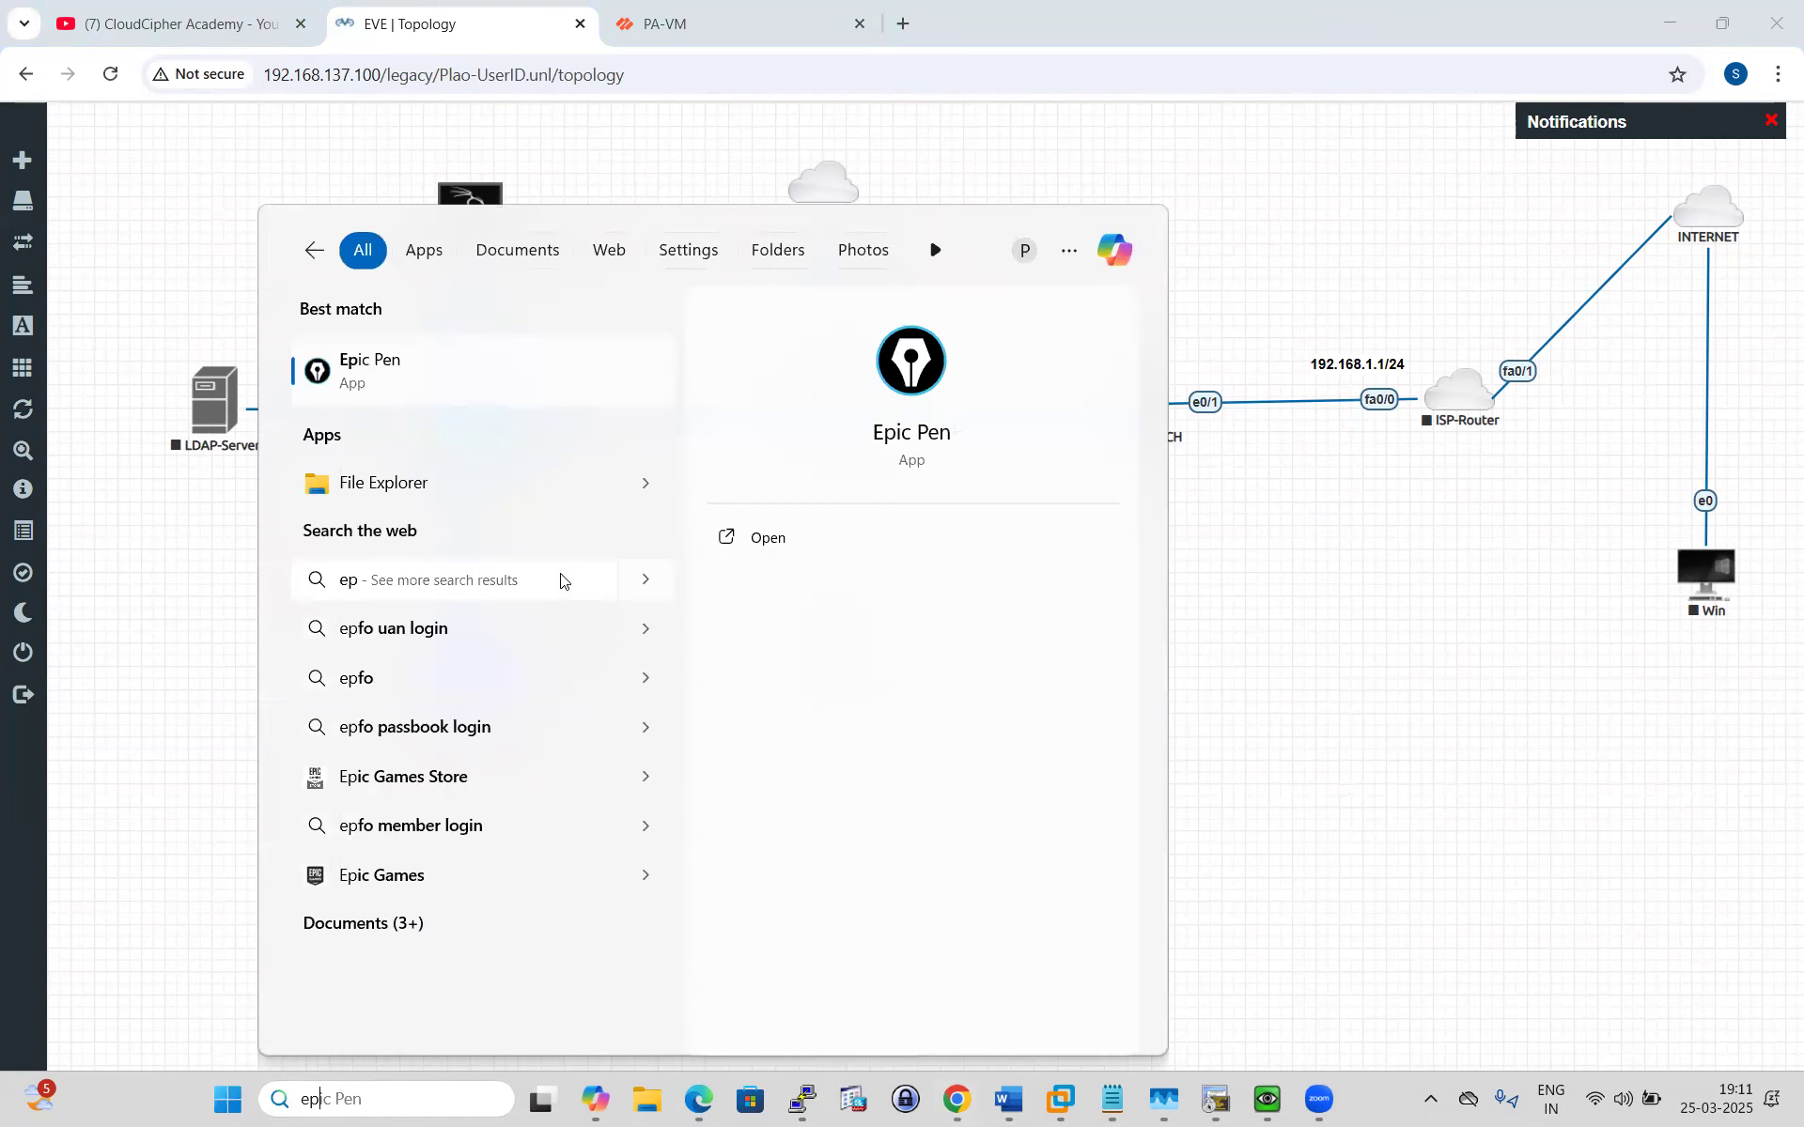
key(Return)
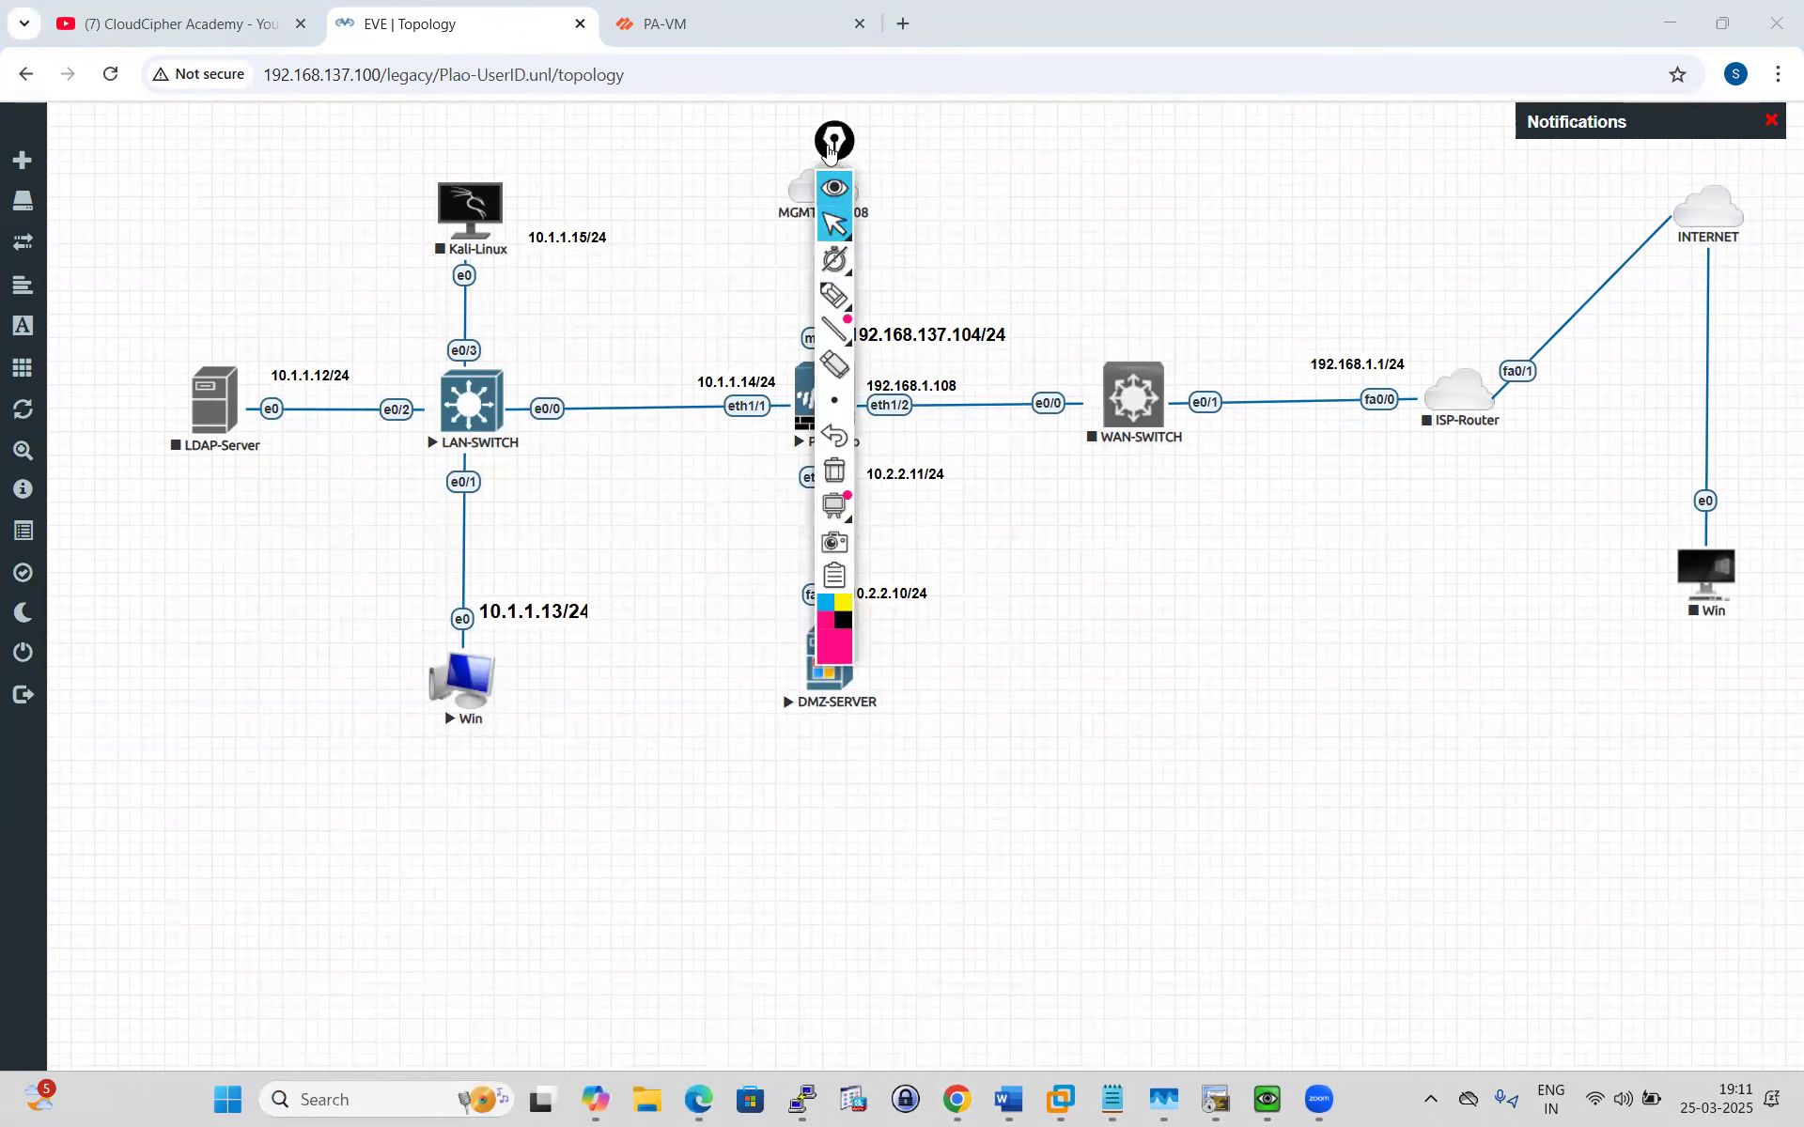
drag(843, 160, 1654, 479)
click(1645, 614)
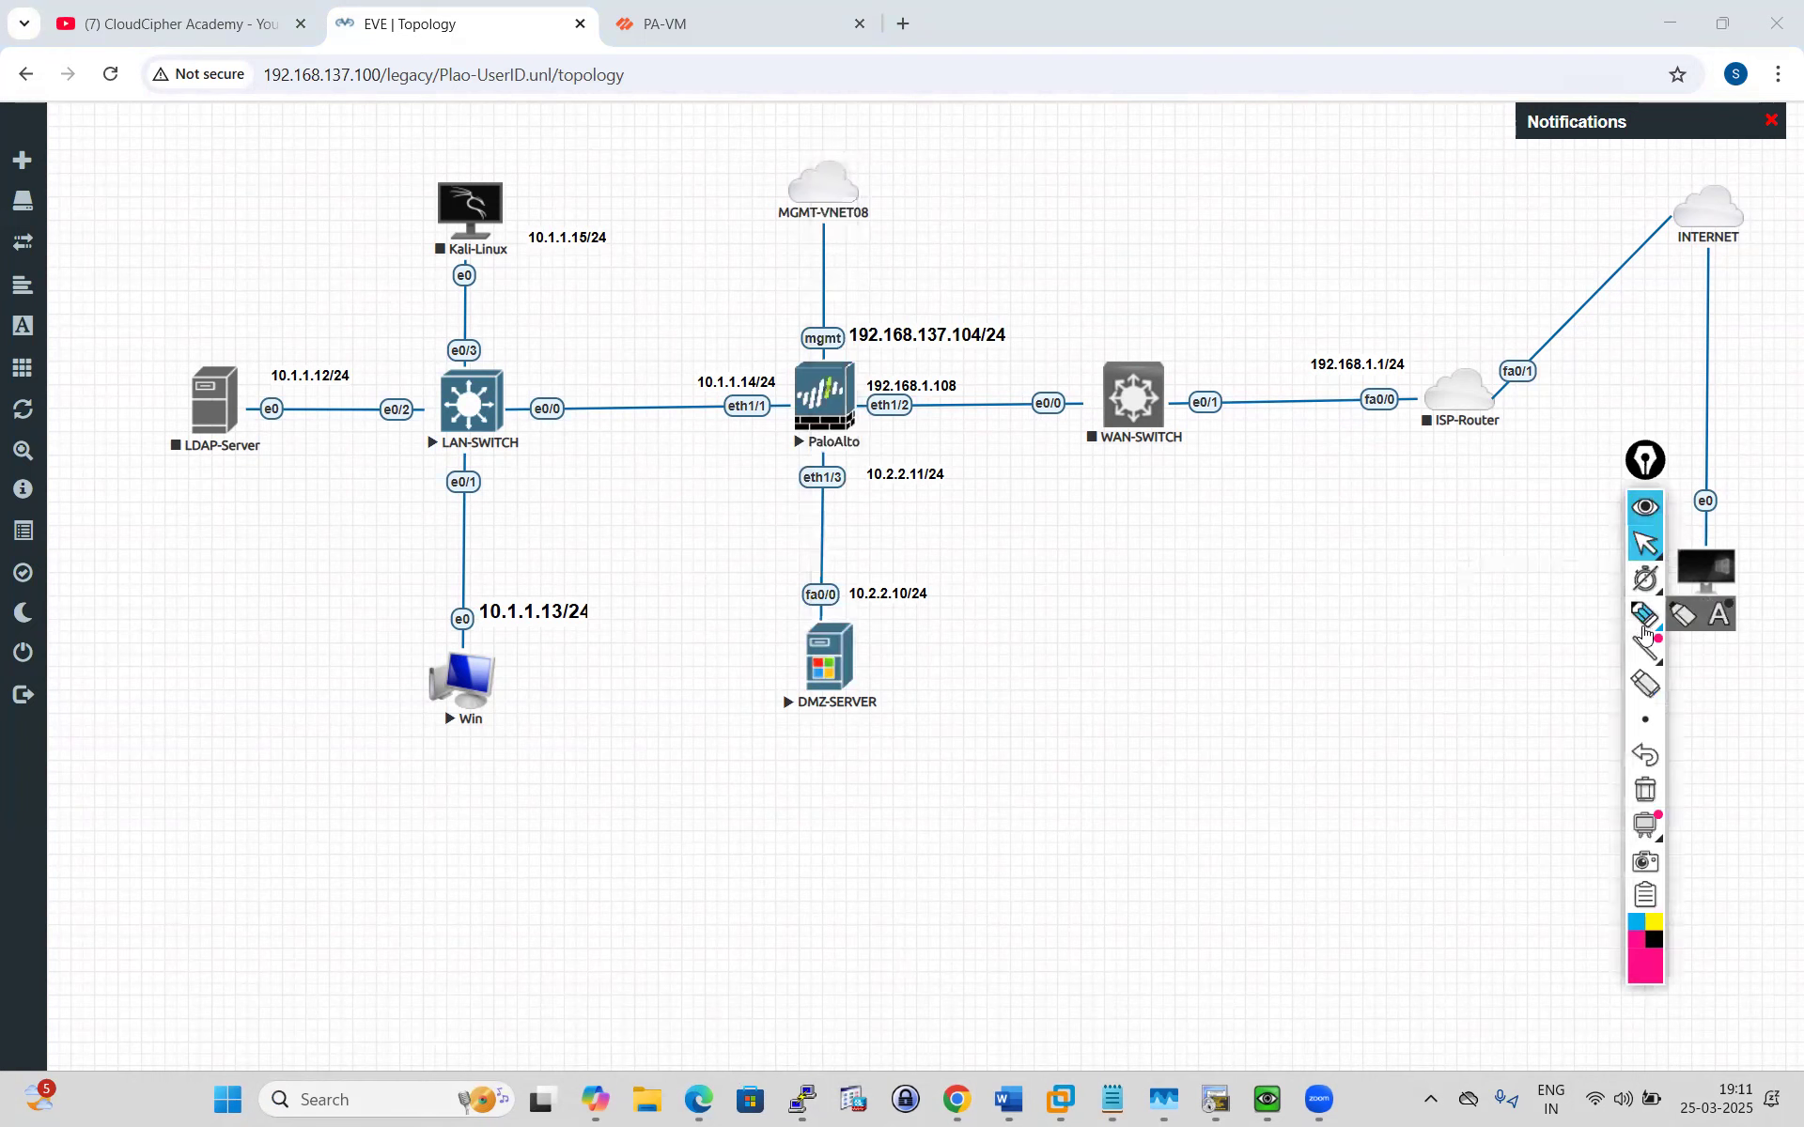
Sketch the traffic paths from the LAN Win host through the PaloAlto firewall to DMZ-SERVER, circling the 192.168.1.108 interface.
mouse_move(379, 643)
mouse_down()
mouse_move(449, 622)
mouse_move(521, 550)
mouse_move(797, 656)
mouse_up()
mouse_move(827, 406)
mouse_down()
mouse_move(808, 433)
mouse_move(787, 423)
mouse_up()
drag(422, 716, 768, 430)
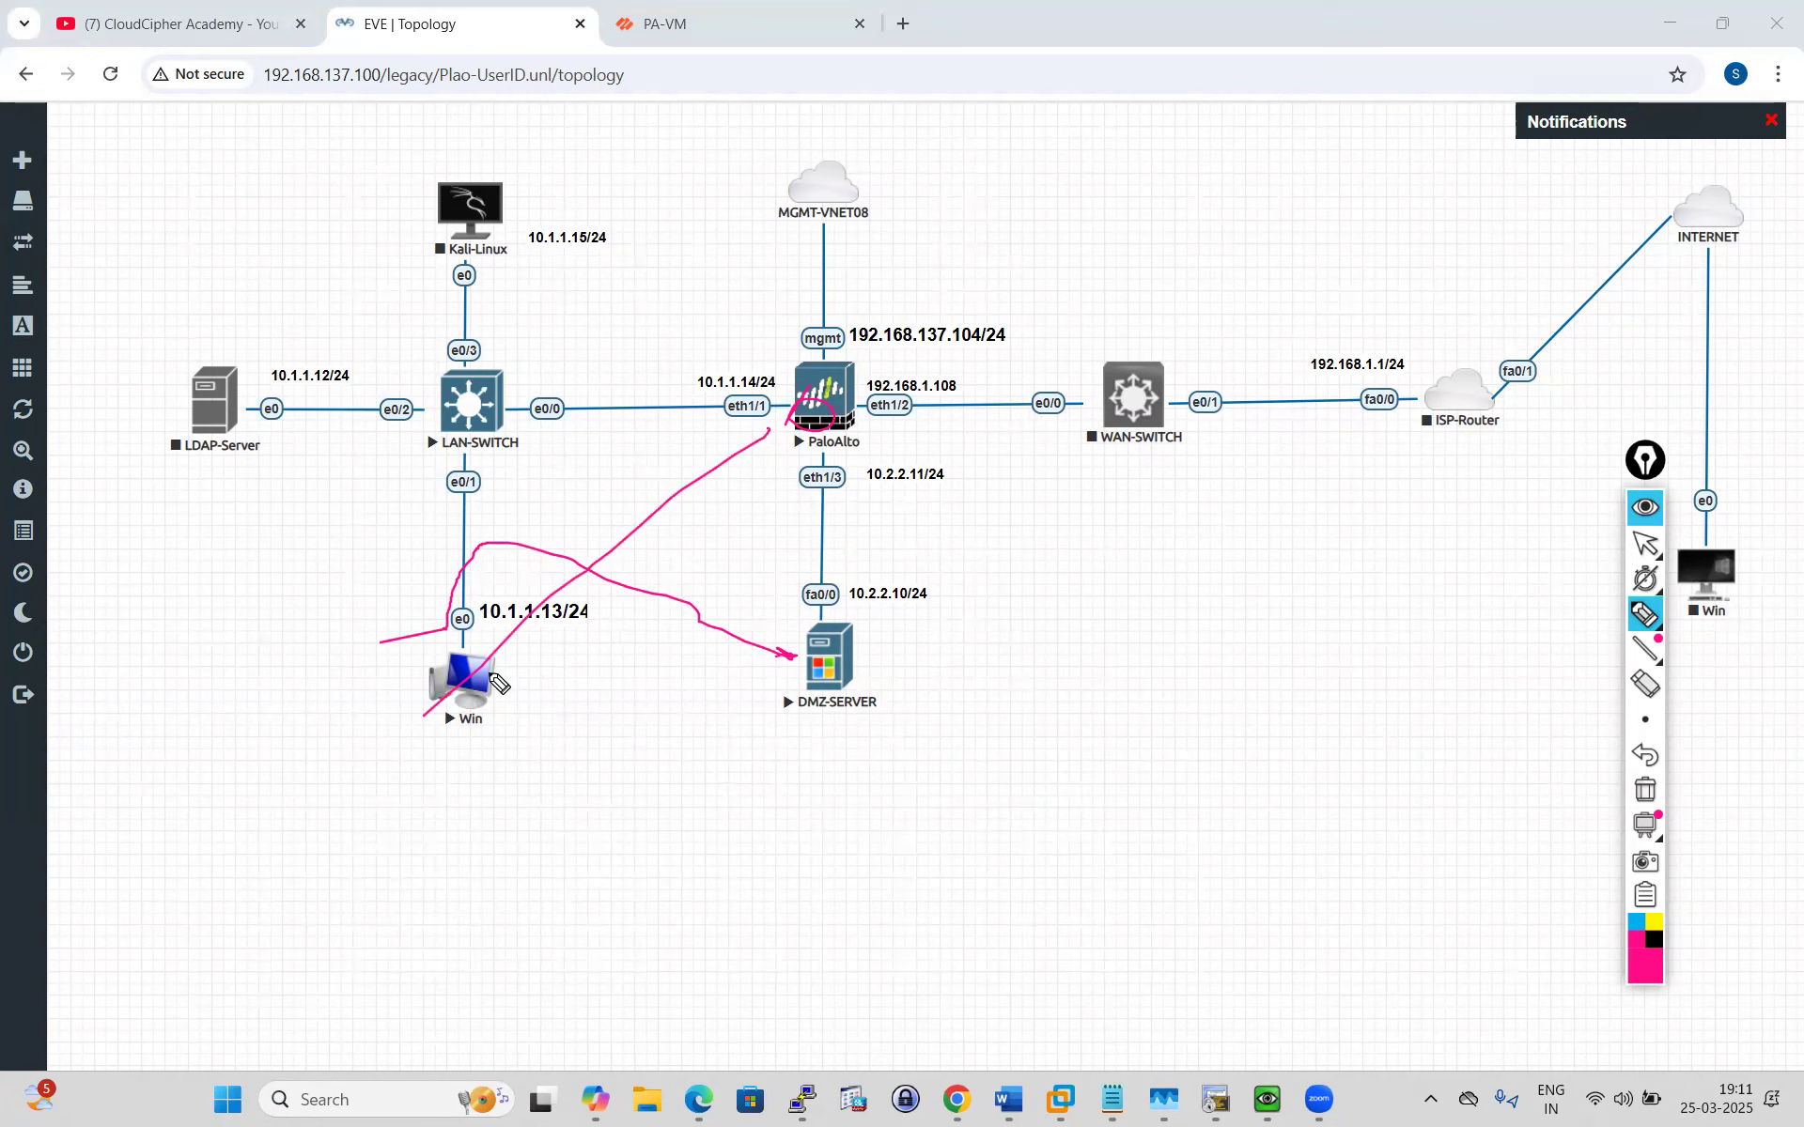
mouse_move(491, 677)
mouse_down()
mouse_move(470, 639)
mouse_move(516, 507)
mouse_move(704, 405)
mouse_move(879, 391)
mouse_move(874, 365)
mouse_move(951, 411)
mouse_move(897, 366)
mouse_move(834, 622)
mouse_move(851, 609)
mouse_up()
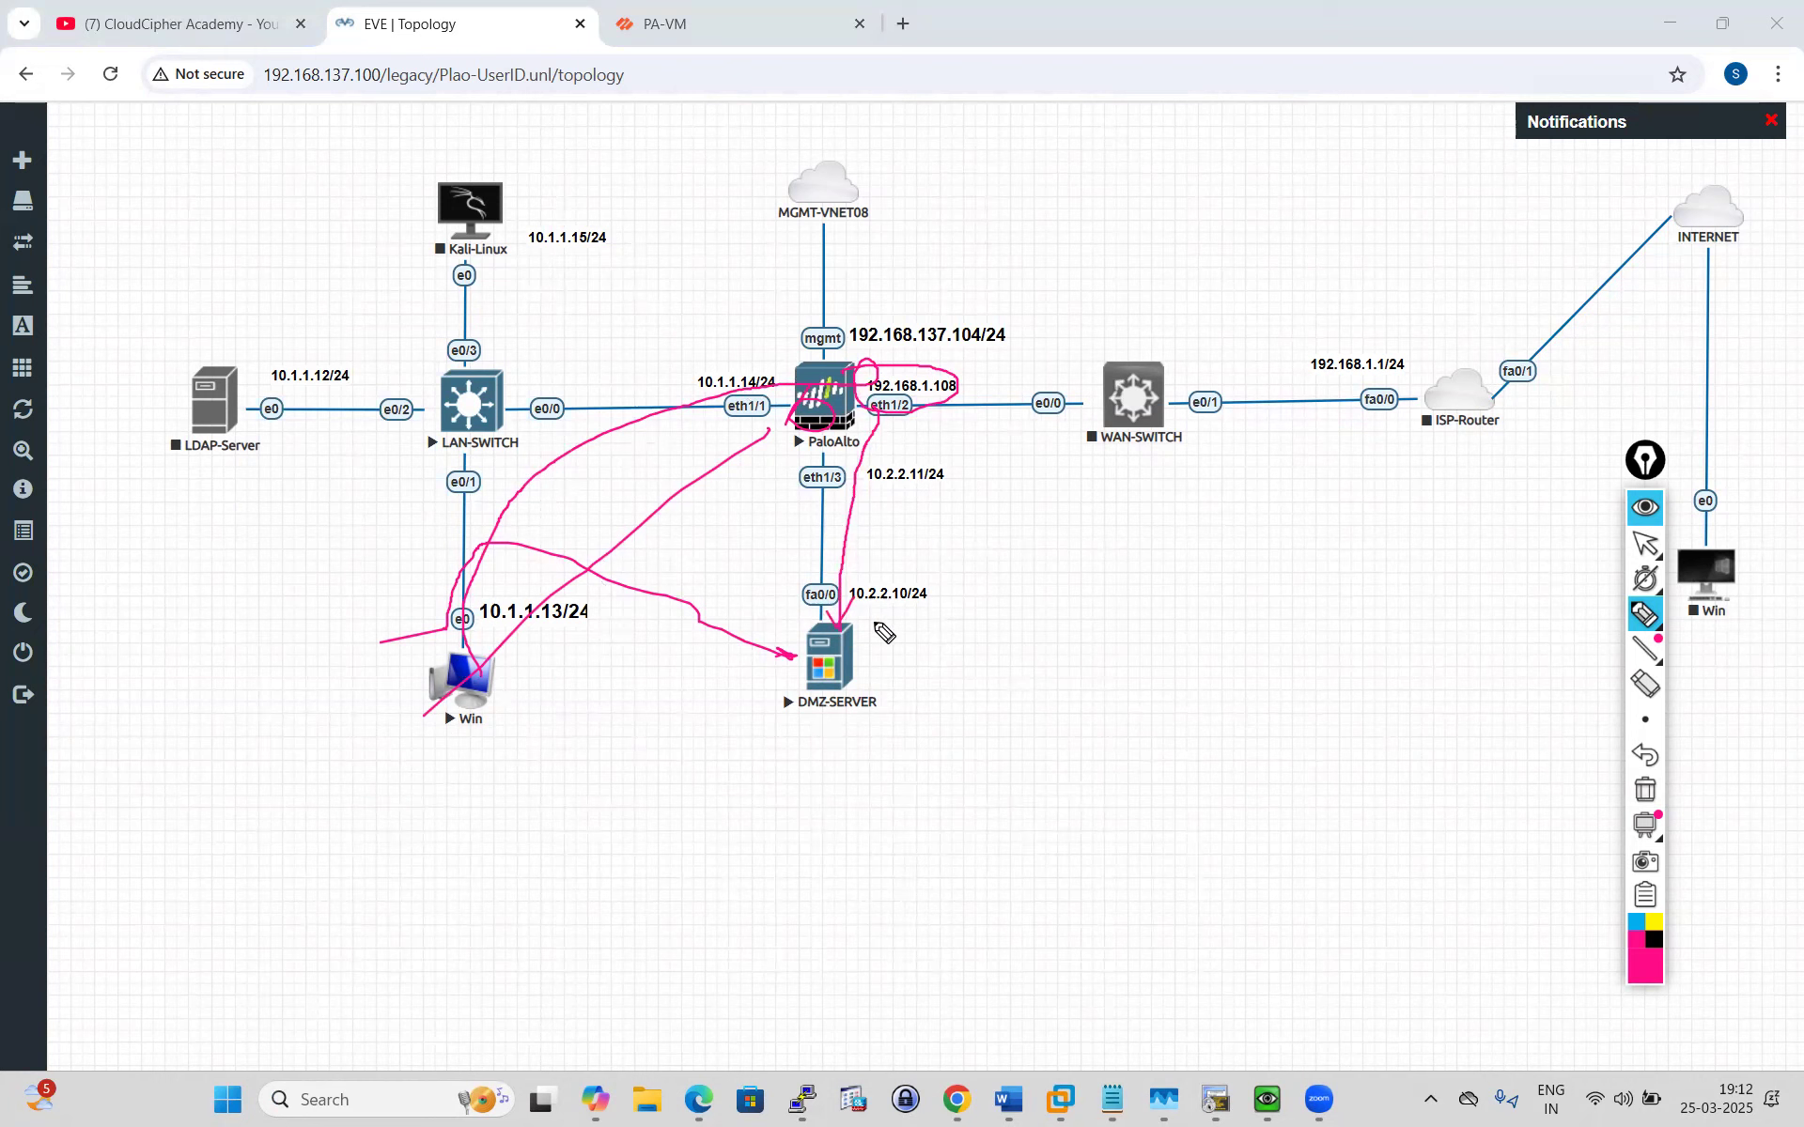
mouse_move(484, 672)
mouse_down()
mouse_move(607, 436)
mouse_move(859, 379)
mouse_move(883, 432)
mouse_move(894, 360)
mouse_move(890, 425)
mouse_move(859, 462)
mouse_move(891, 606)
mouse_move(866, 655)
mouse_up()
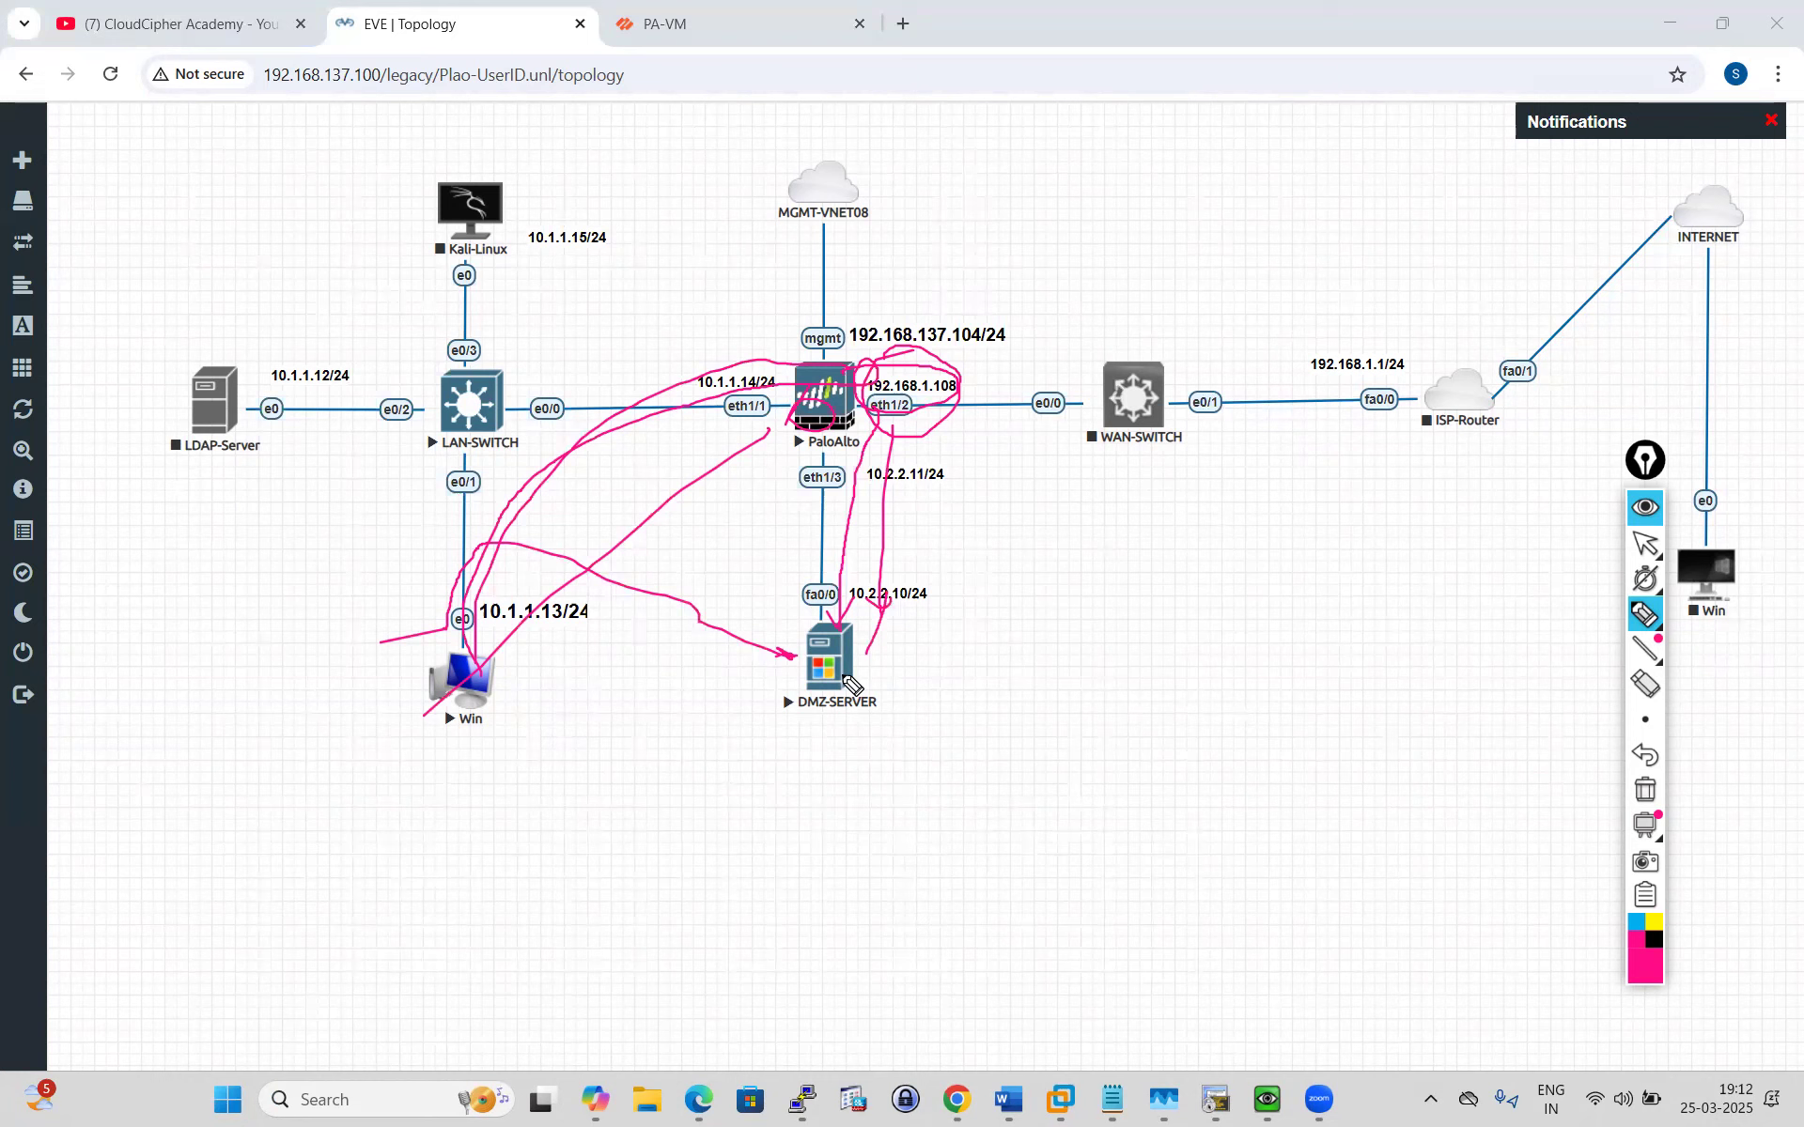
mouse_move(974, 355)
mouse_down()
mouse_move(887, 367)
mouse_move(906, 481)
mouse_move(986, 402)
mouse_move(959, 363)
mouse_up()
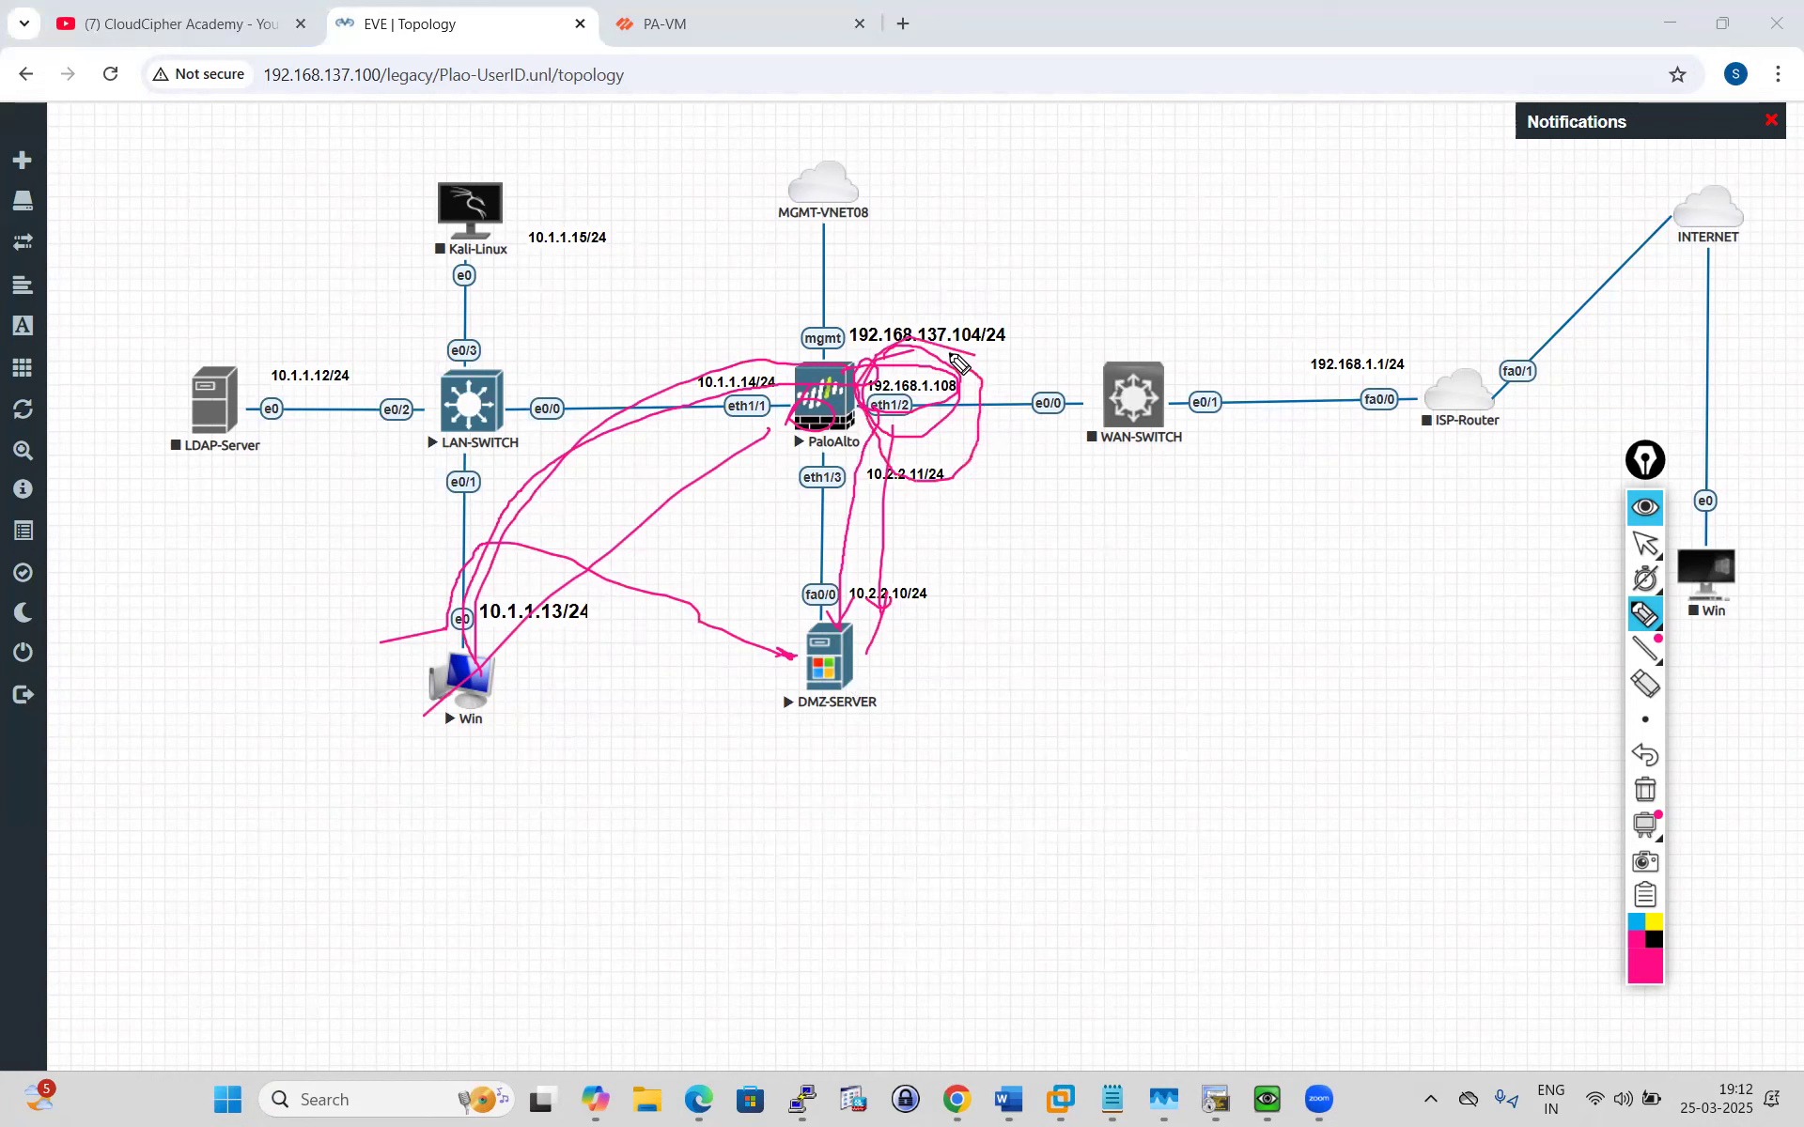
mouse_move(804, 754)
mouse_down()
mouse_move(867, 747)
mouse_move(960, 667)
mouse_up()
mouse_move(484, 678)
mouse_down()
mouse_move(737, 285)
mouse_move(942, 355)
mouse_up()
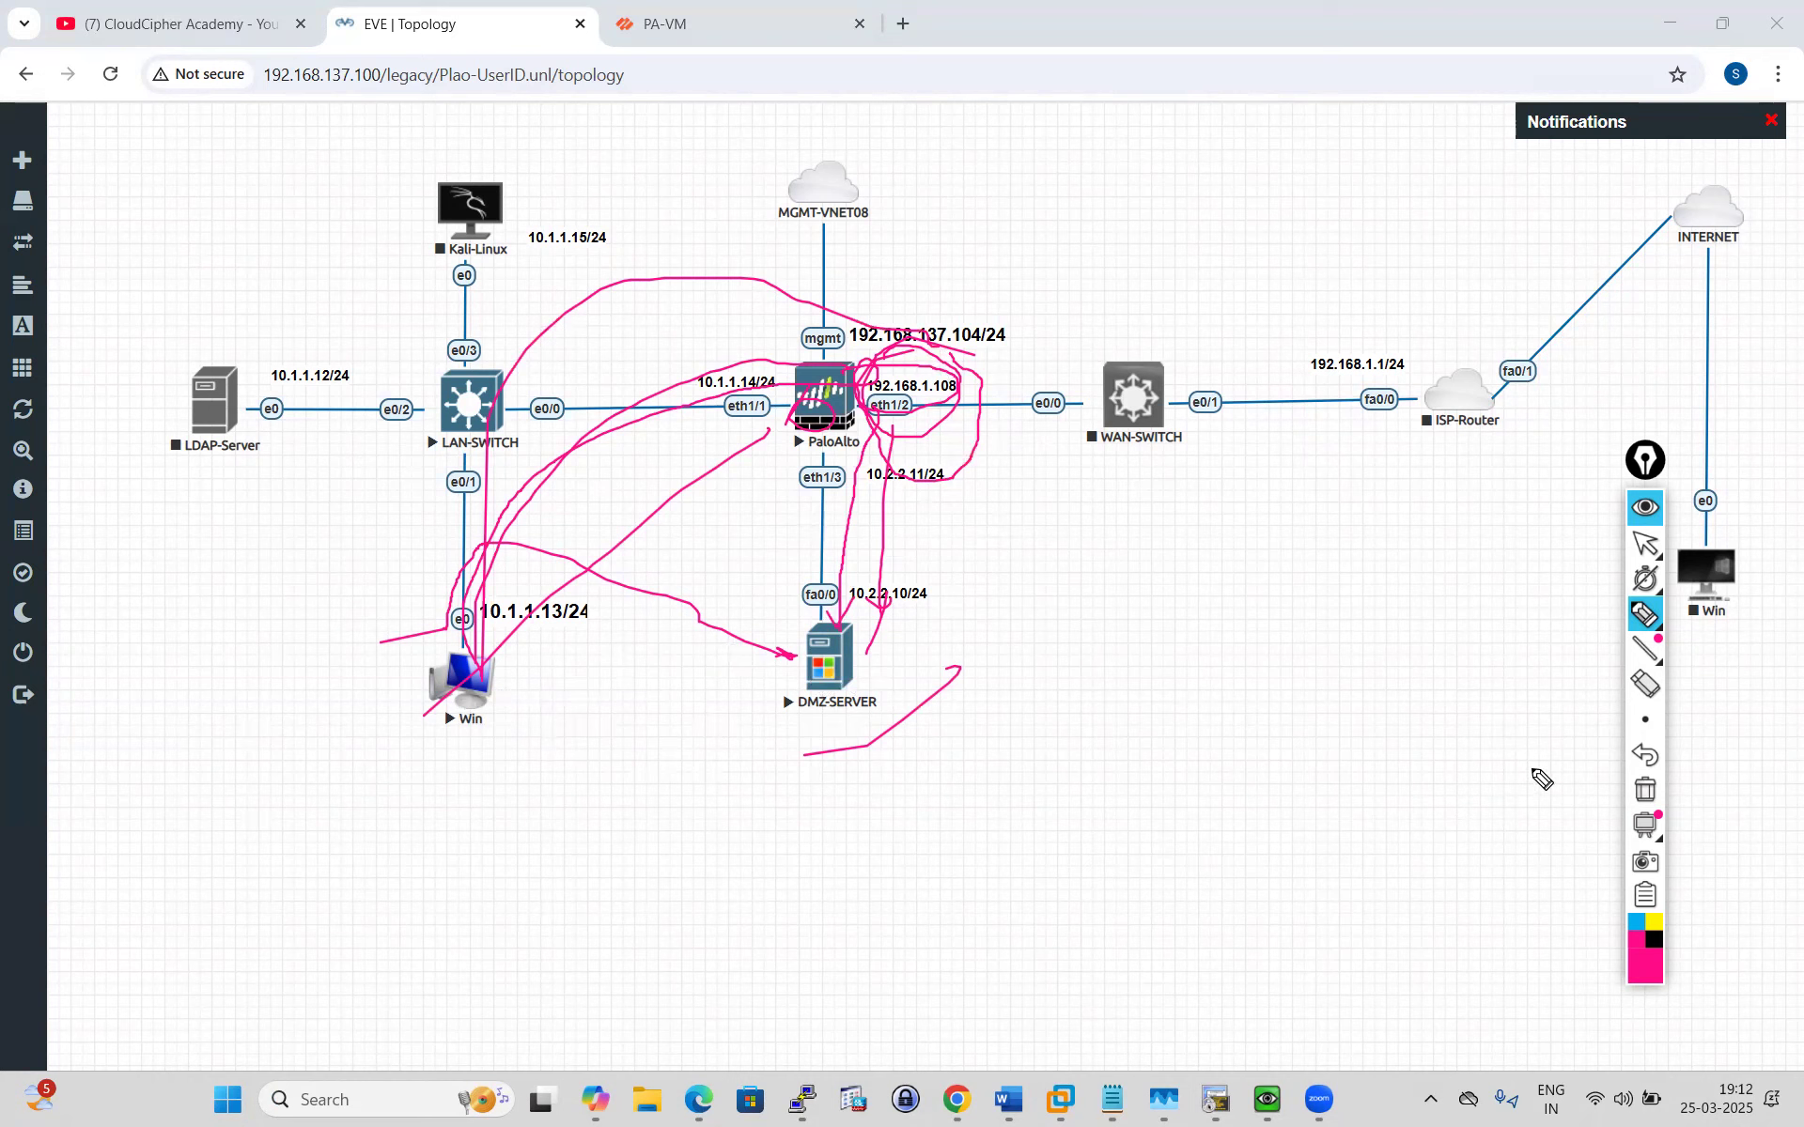
Erase all pen annotations from the topology and collapse the Epic Pen toolbar.
click(1644, 683)
mouse_move(892, 442)
mouse_down()
mouse_move(403, 753)
mouse_move(692, 645)
mouse_move(771, 552)
mouse_up()
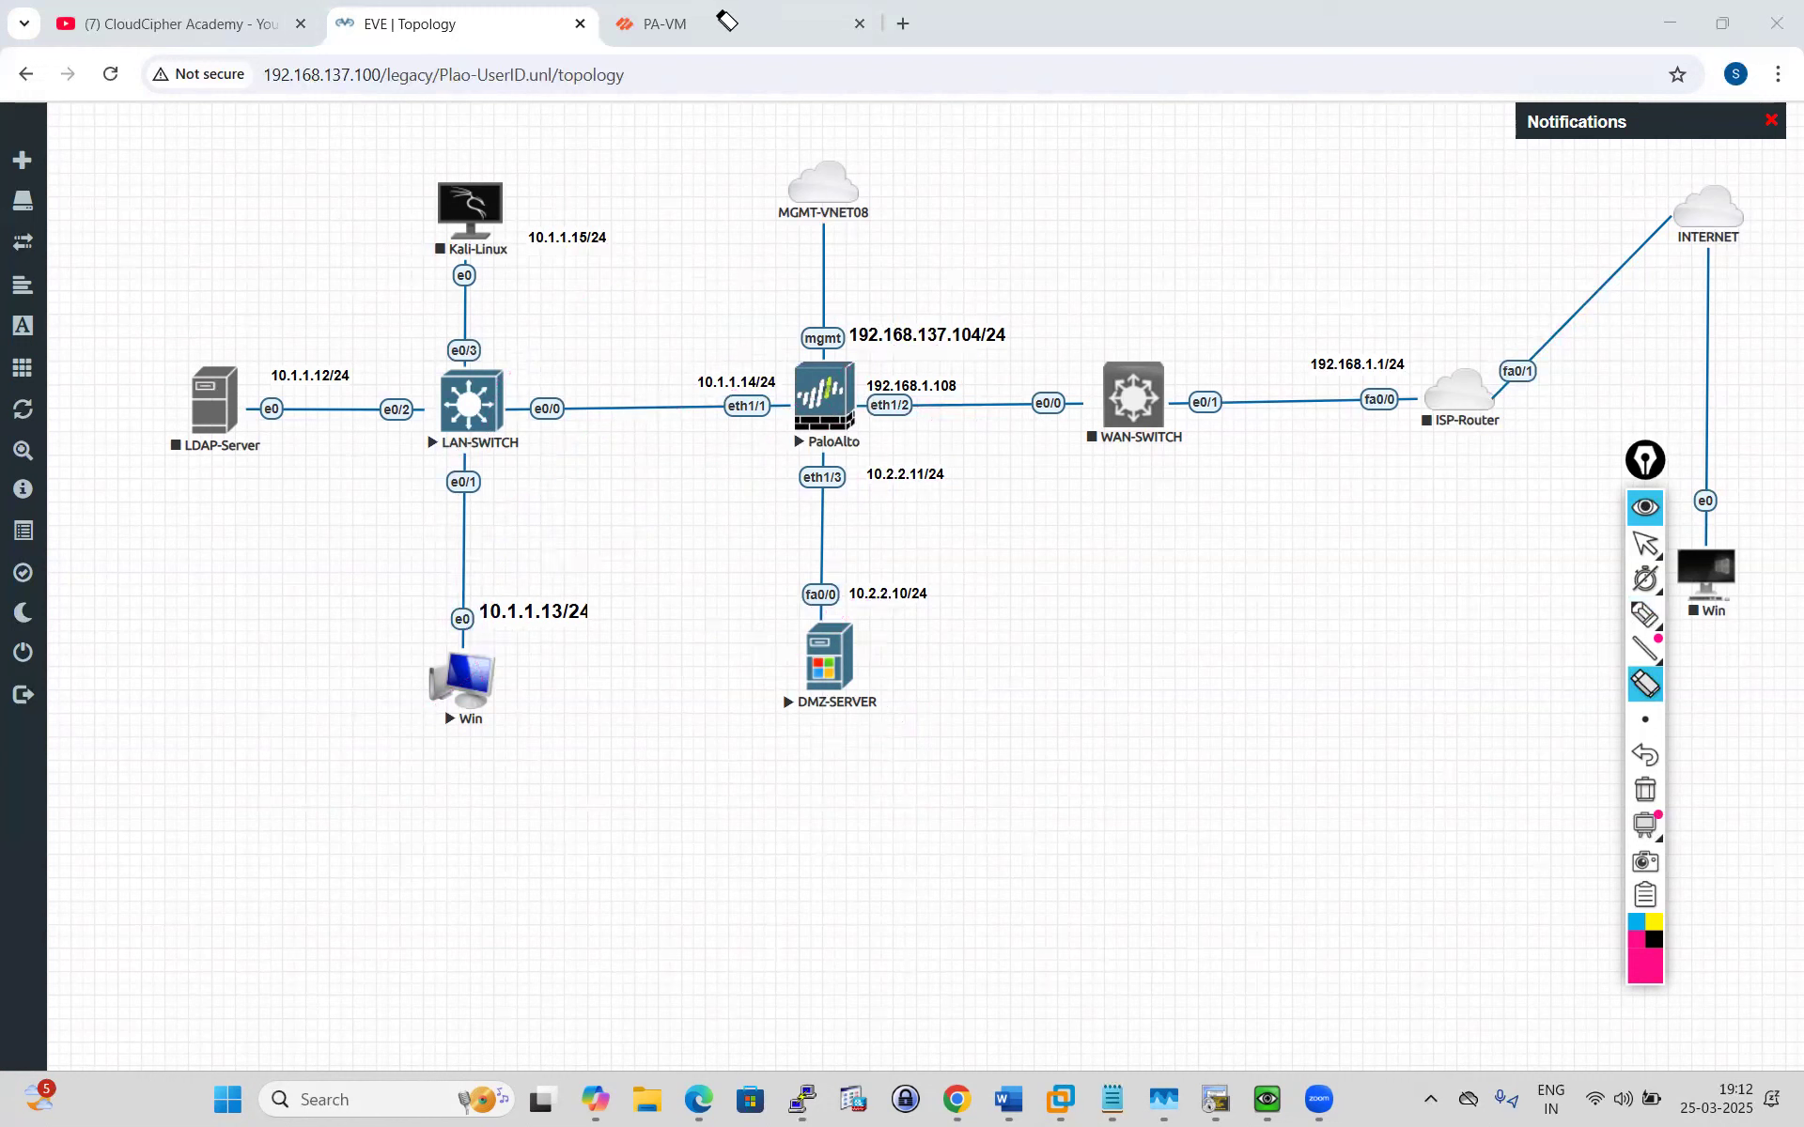
click(1644, 507)
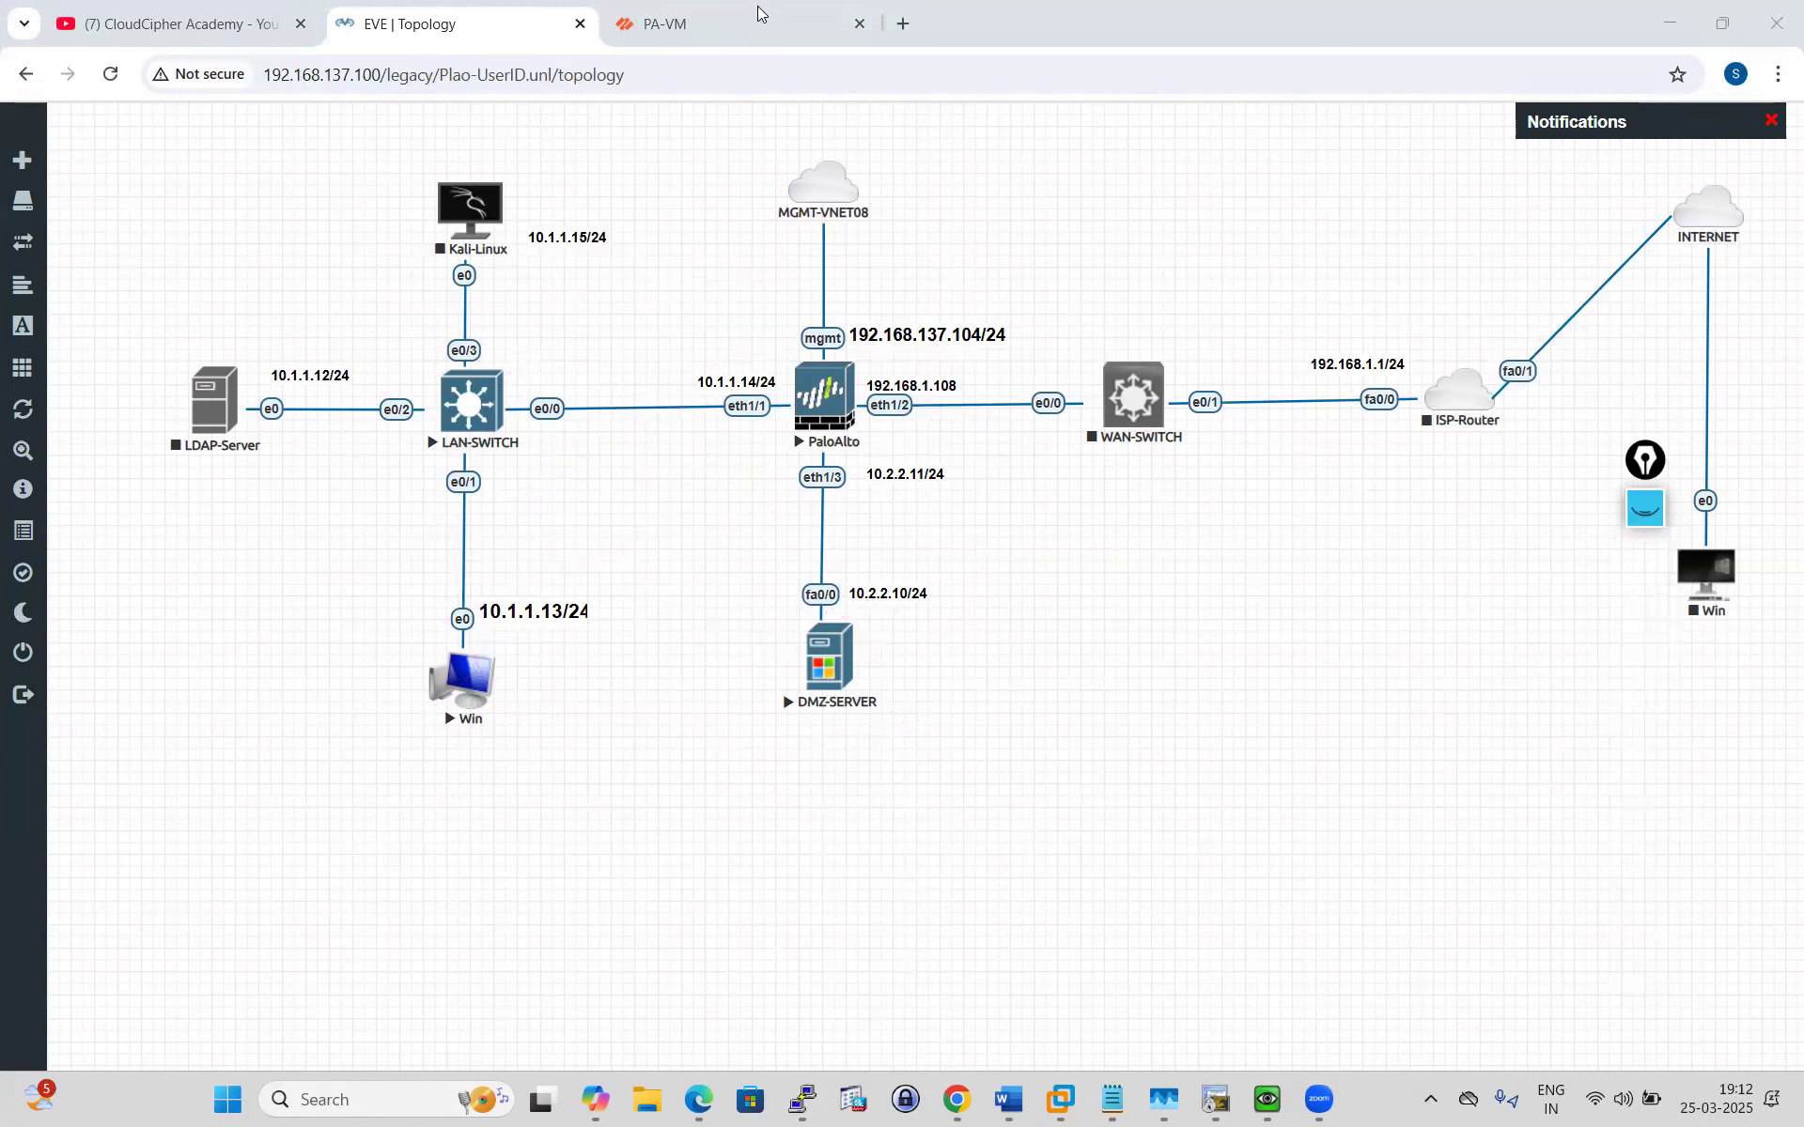
Switch to the PA-VM firewall interface, dismiss the Welcome message and postpone the telemetry decision.
click(672, 25)
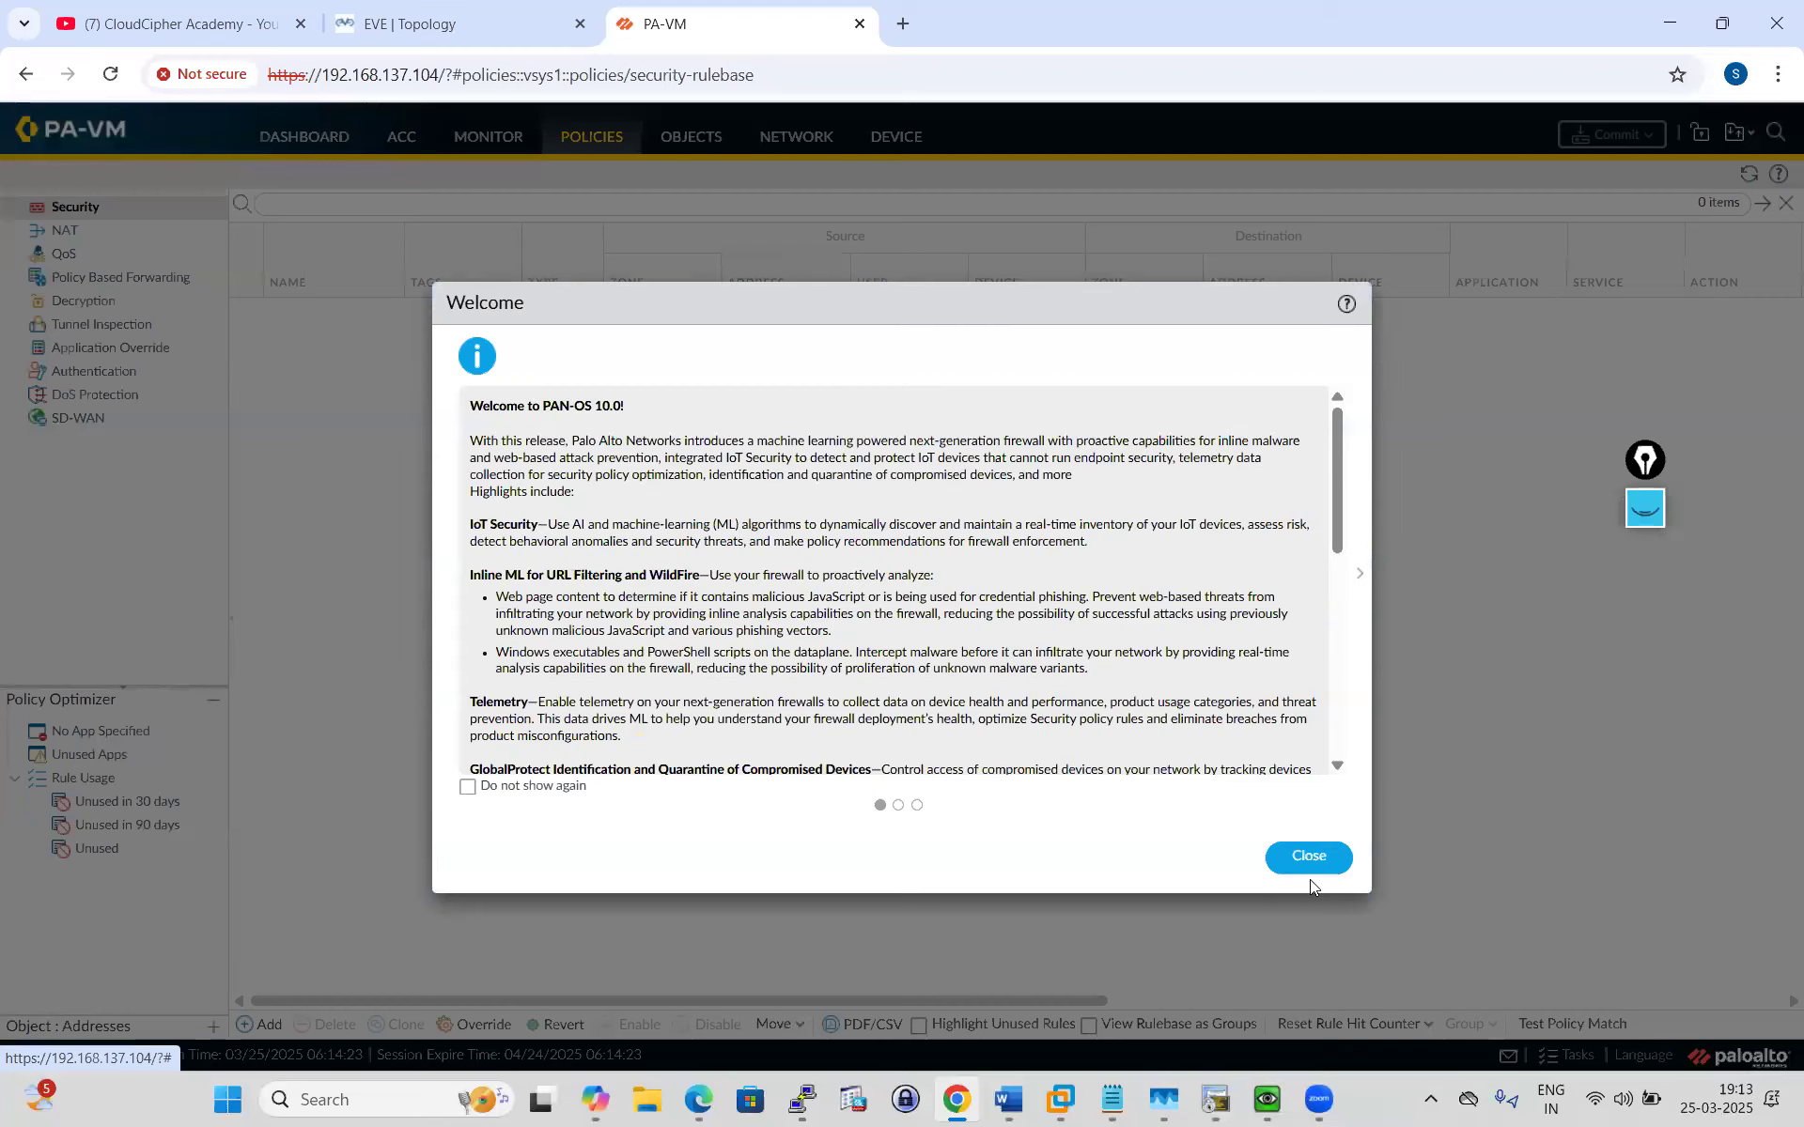
click(1306, 853)
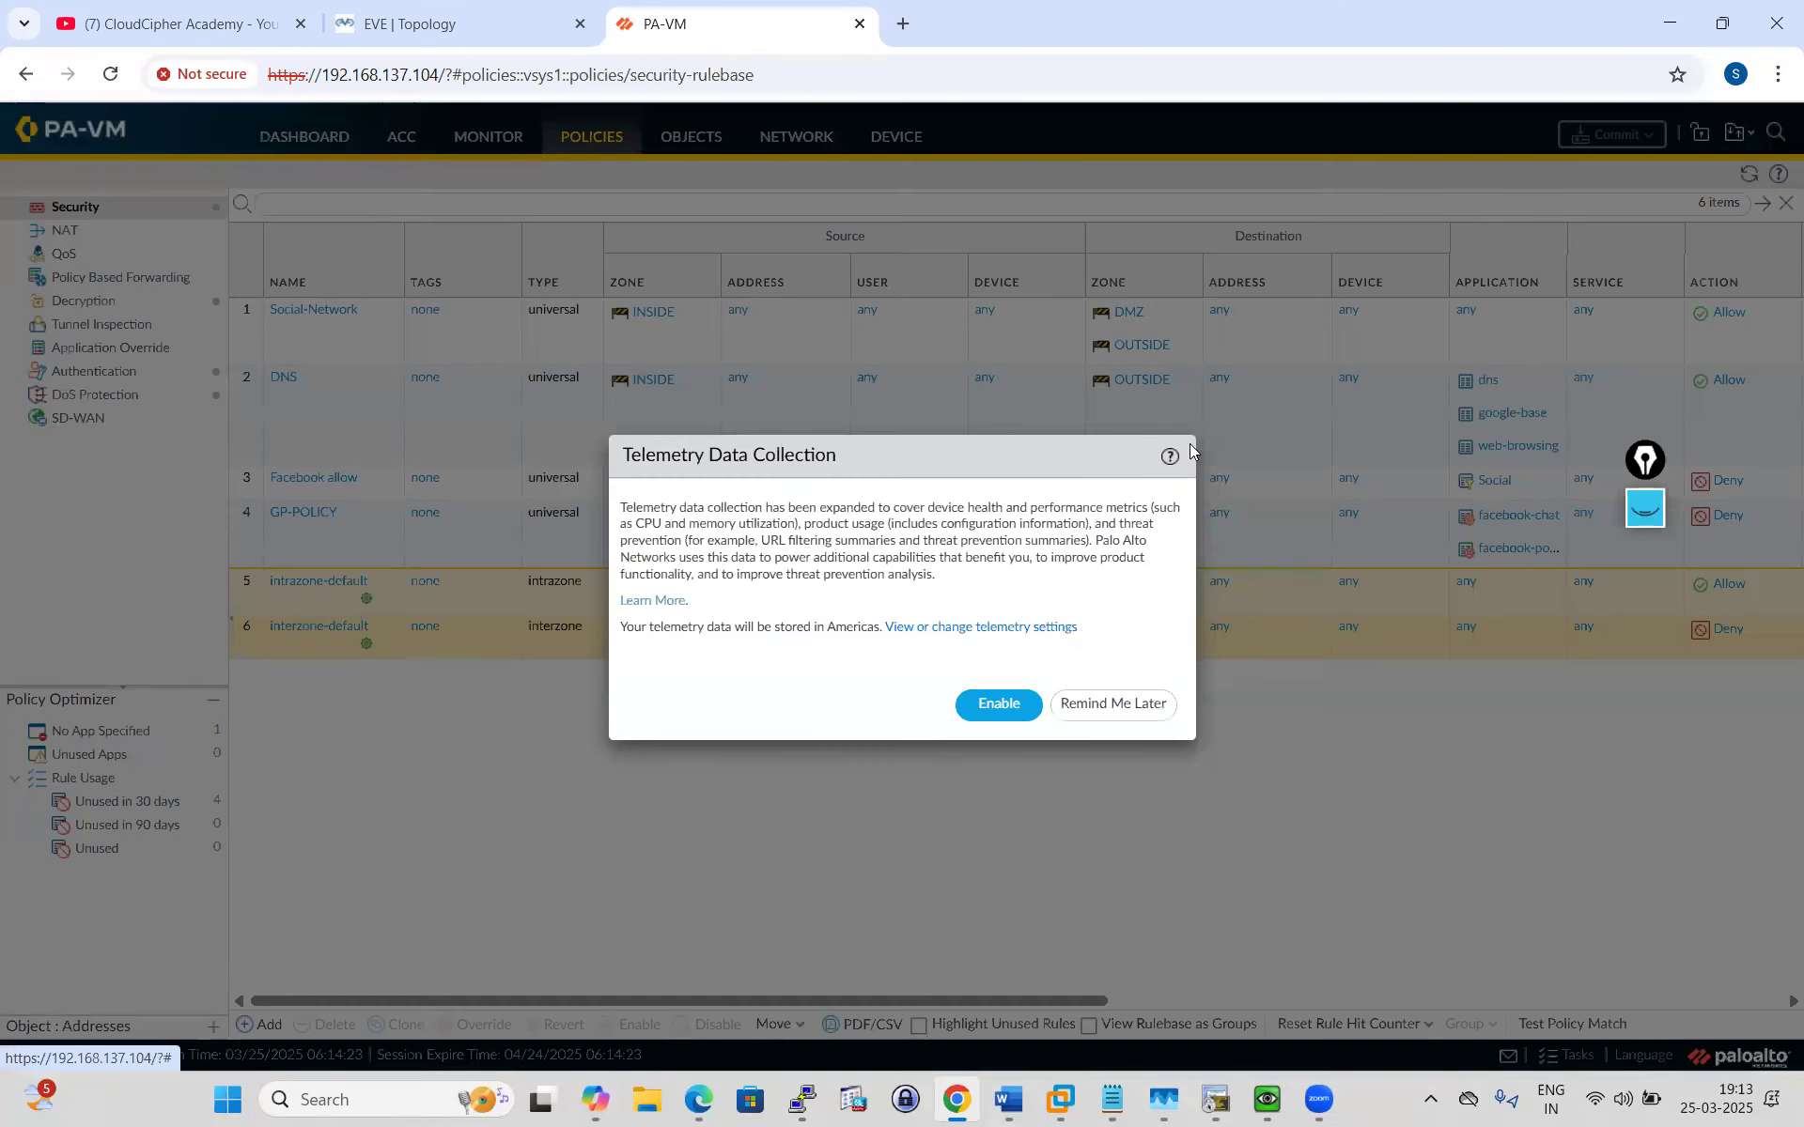
click(1111, 707)
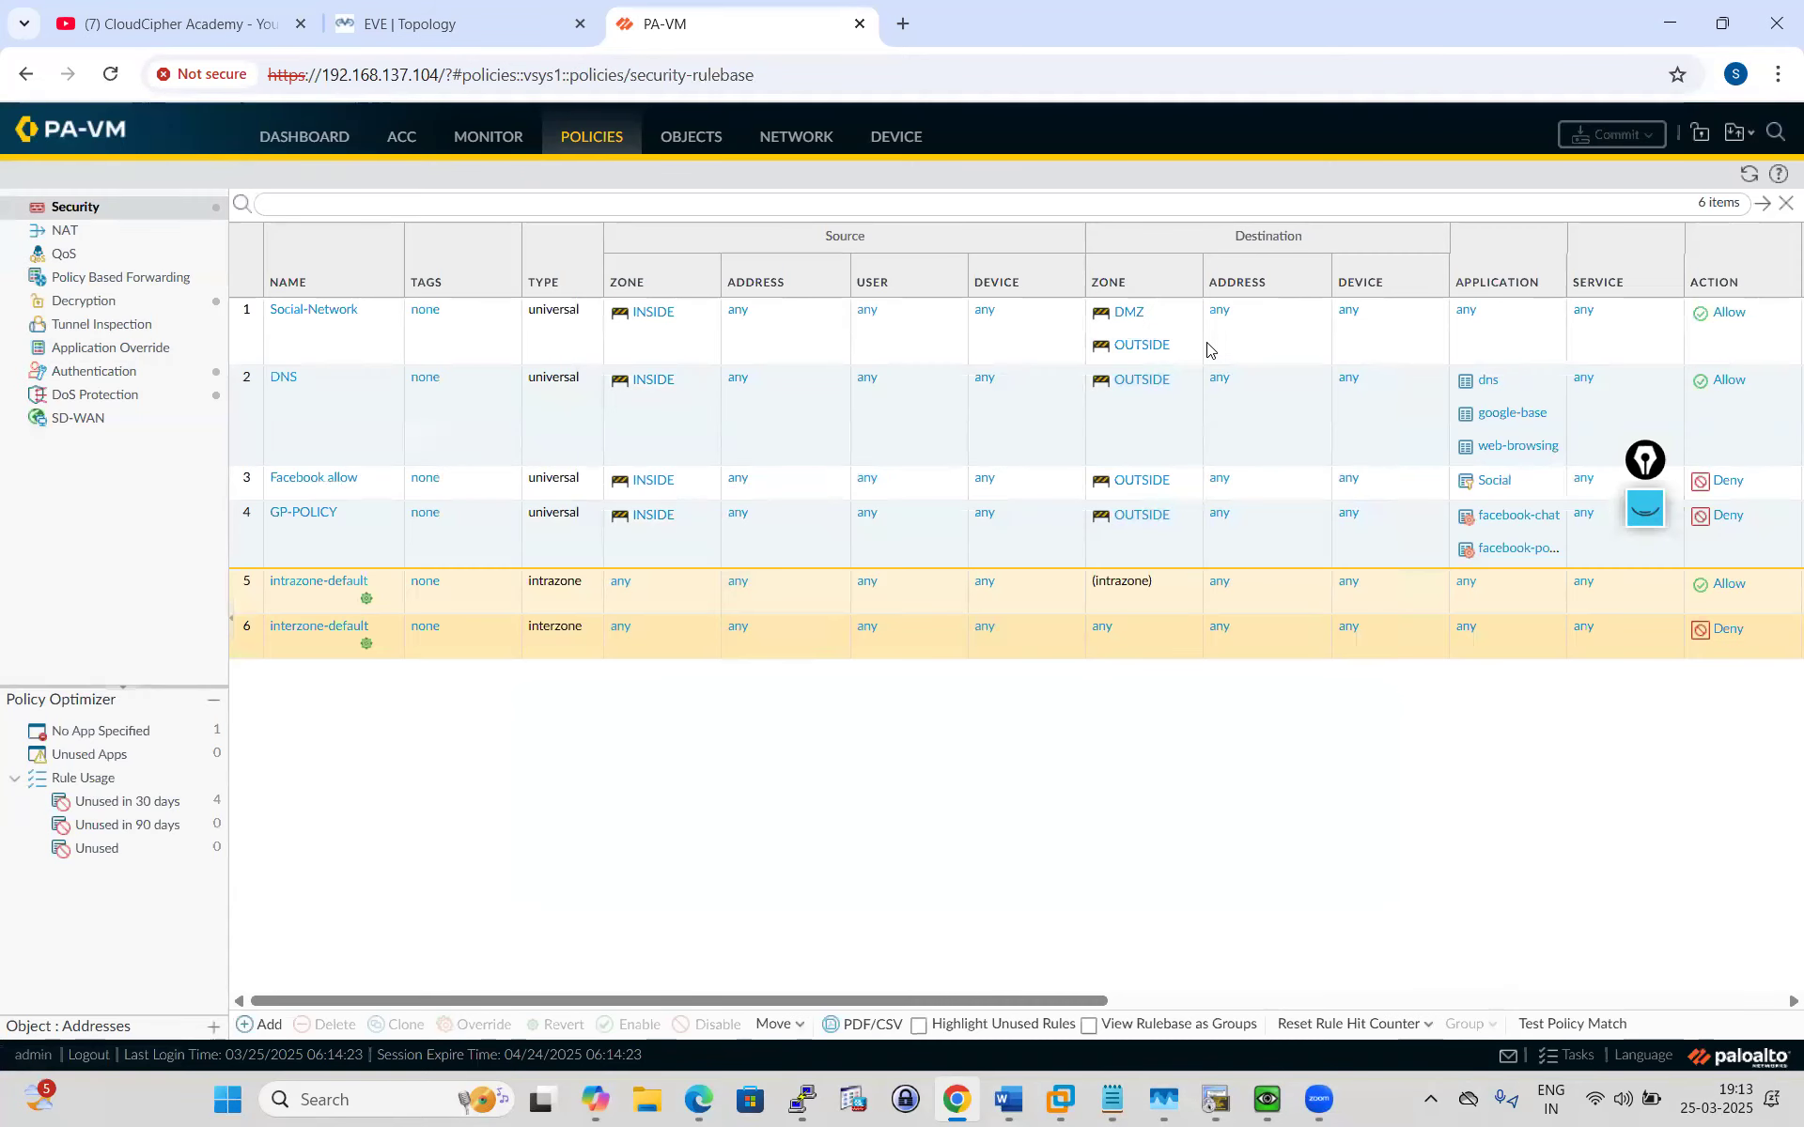
Add a NAT policy rule named U-NAT.
click(84, 231)
click(262, 1024)
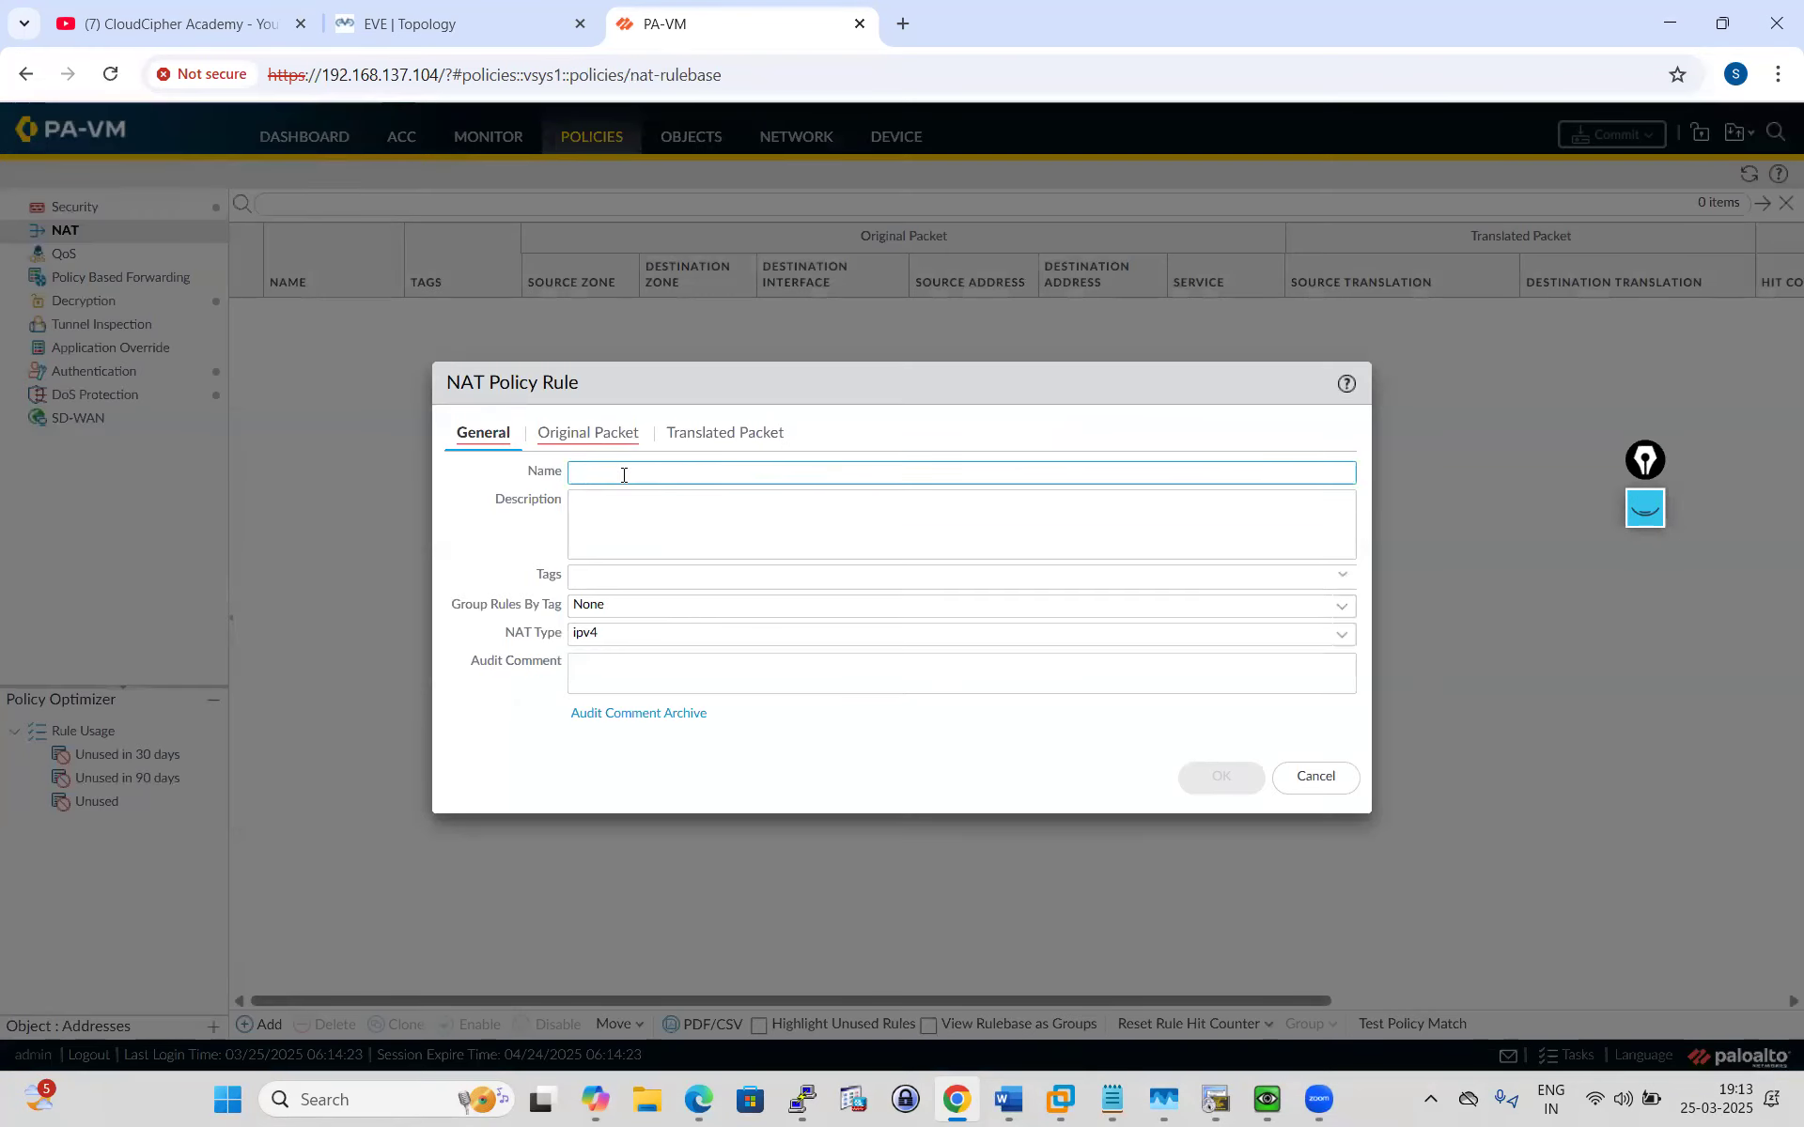
click(623, 474)
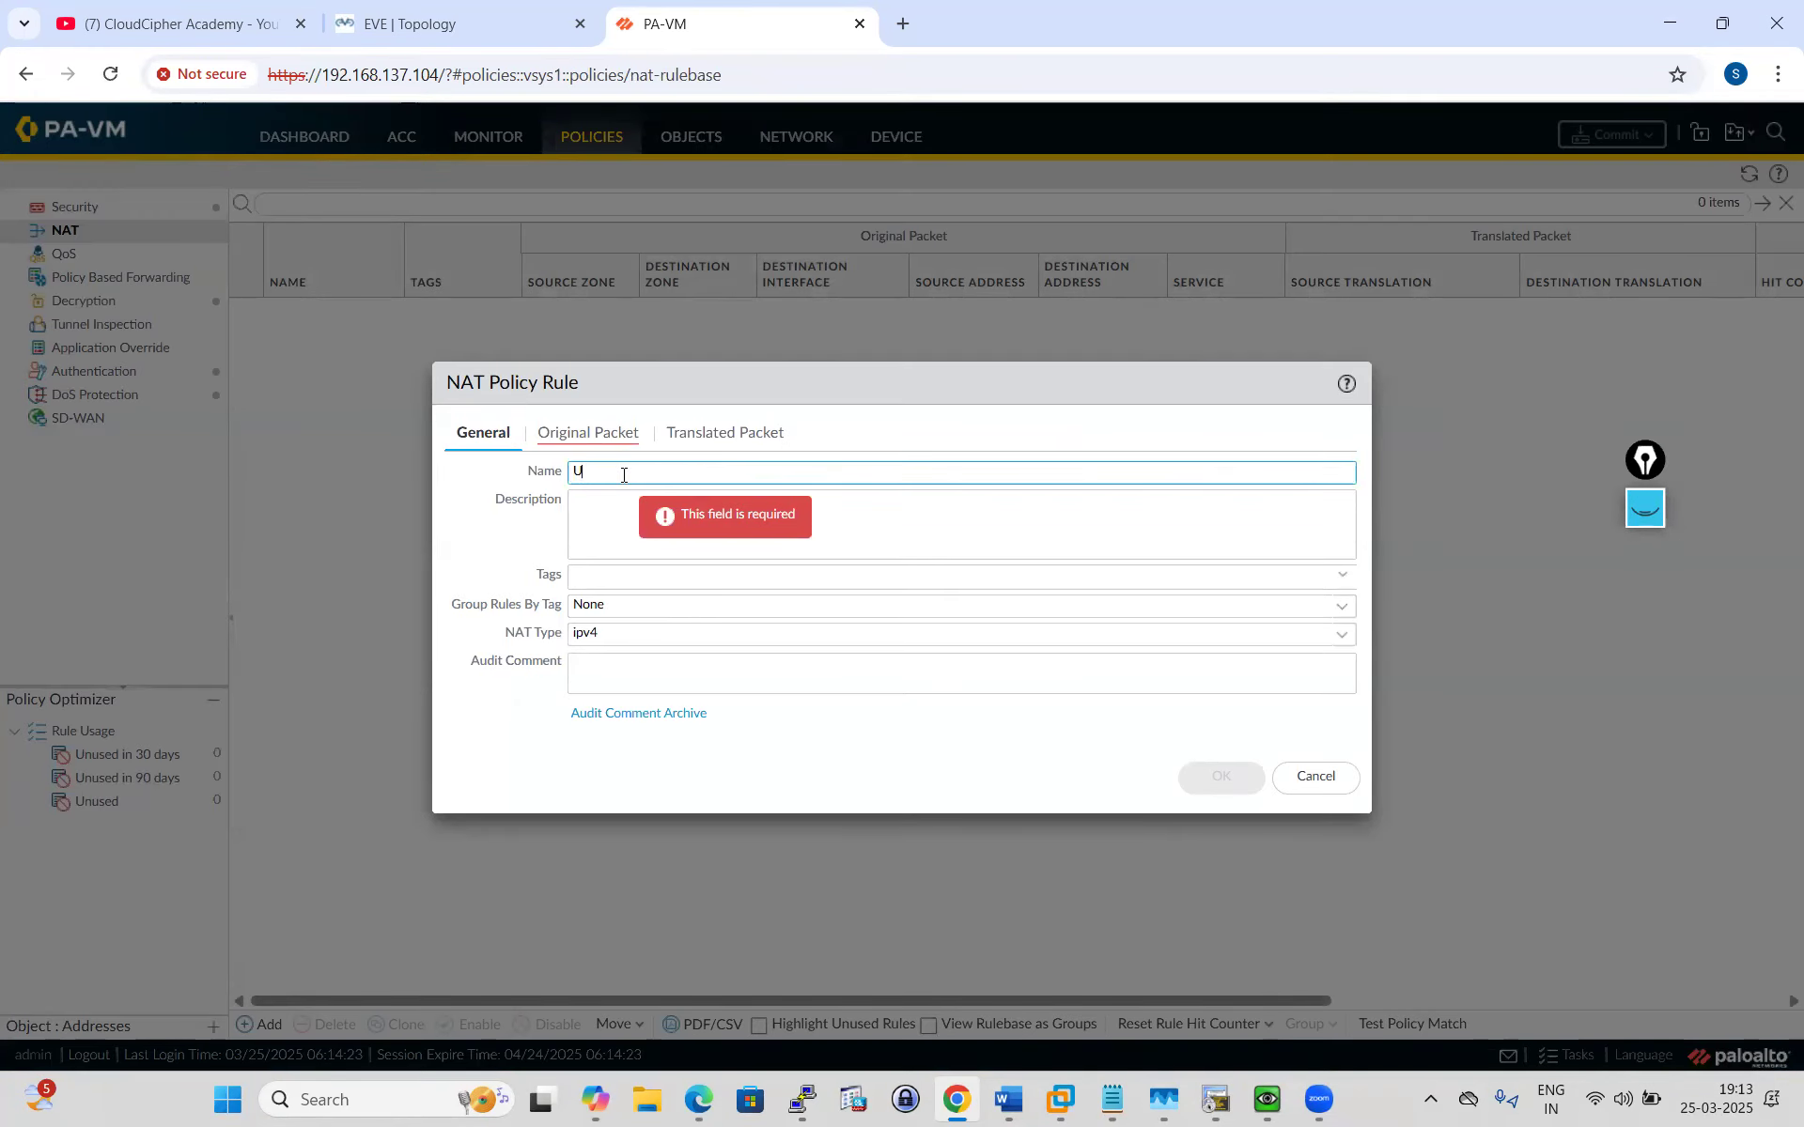
text(U-NAT)
Set the original packet's source zone to INSIDE and destination zone to OUTSIDE, checking the zones against the EVE topology.
click(588, 433)
click(487, 721)
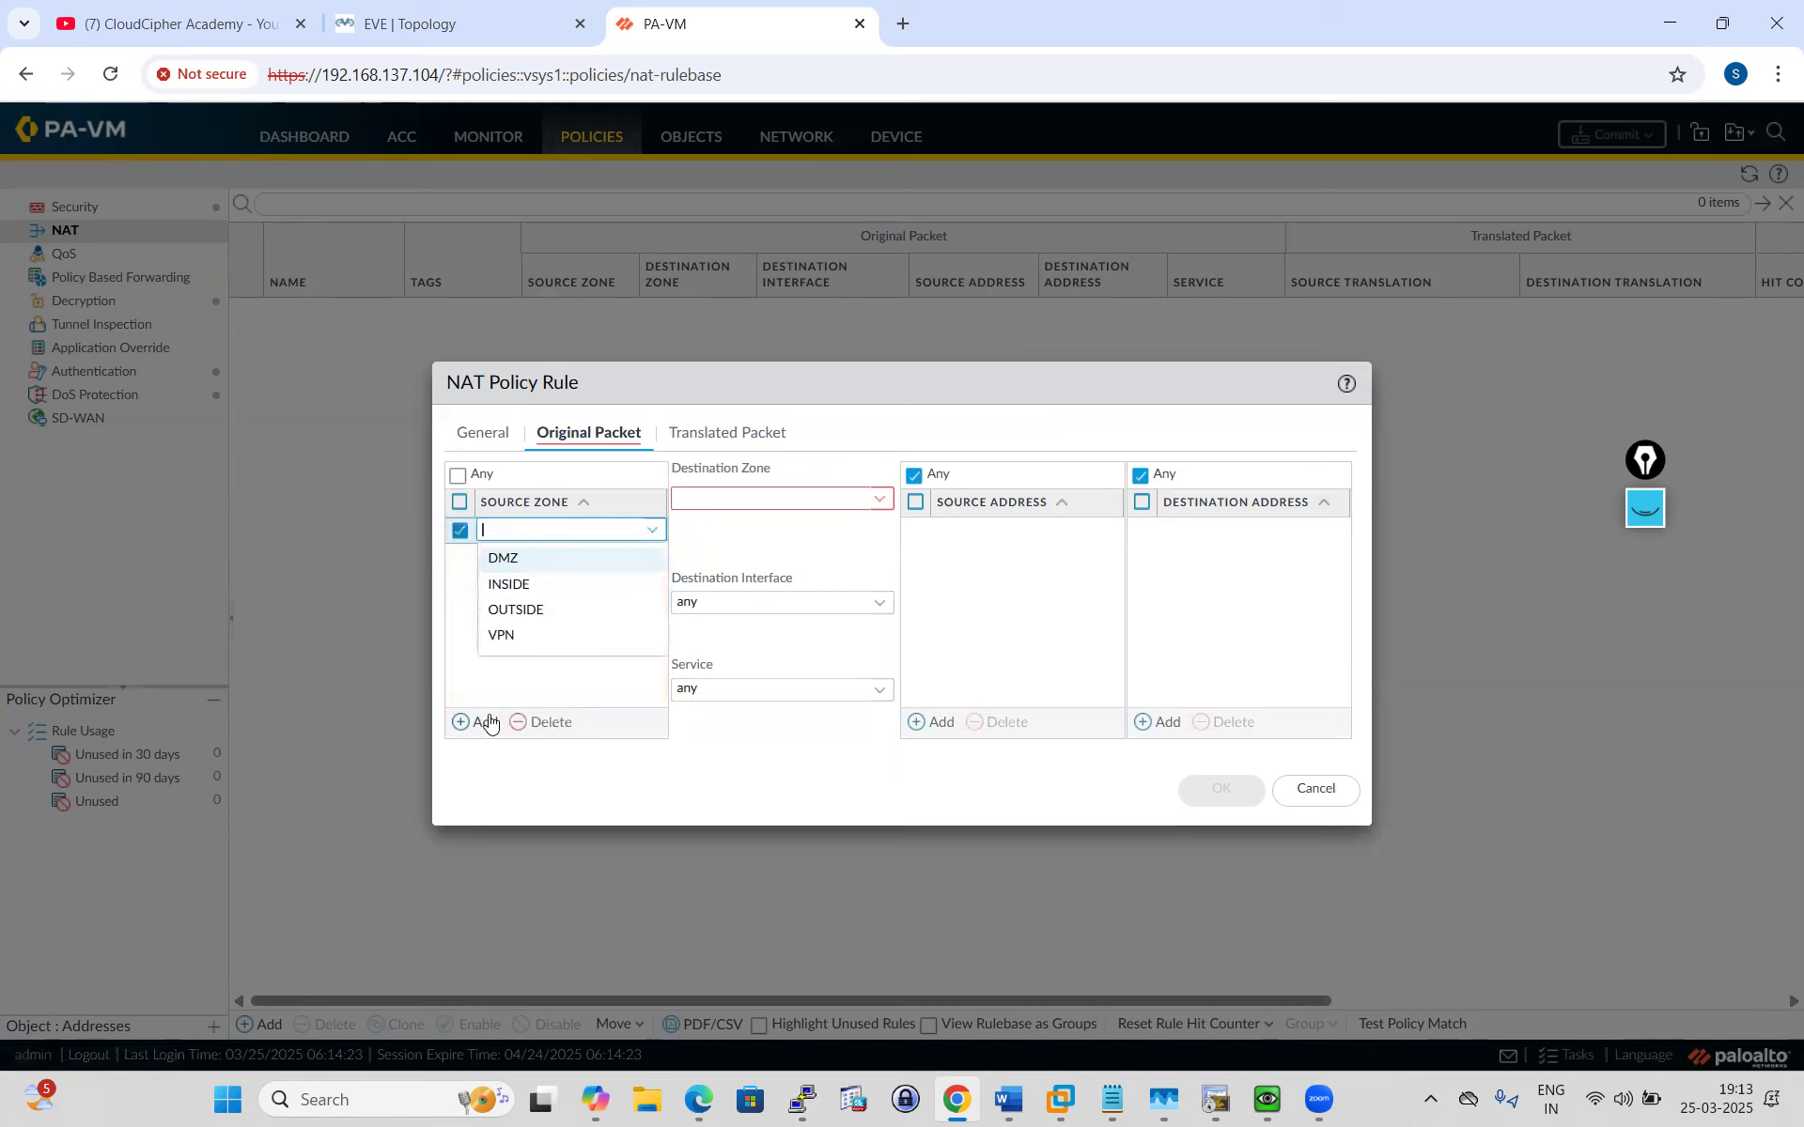
click(511, 584)
click(514, 637)
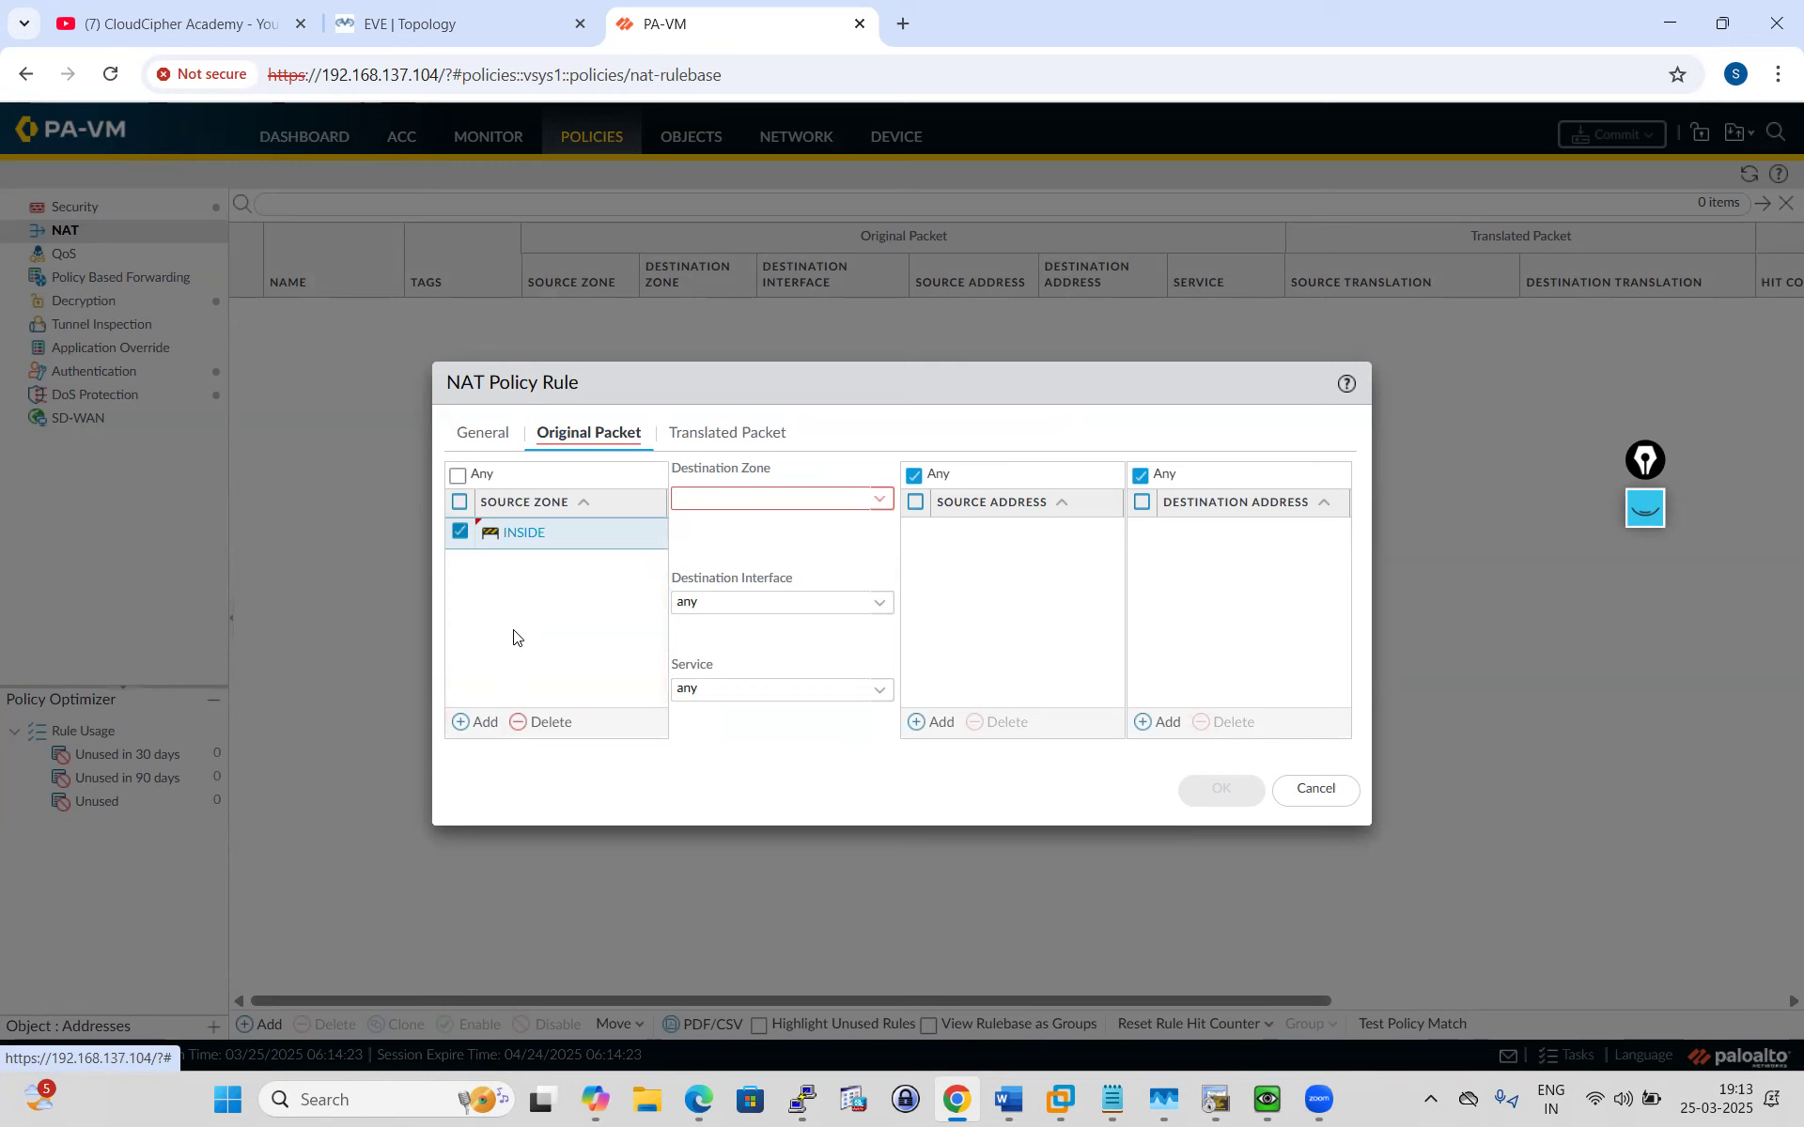
click(881, 510)
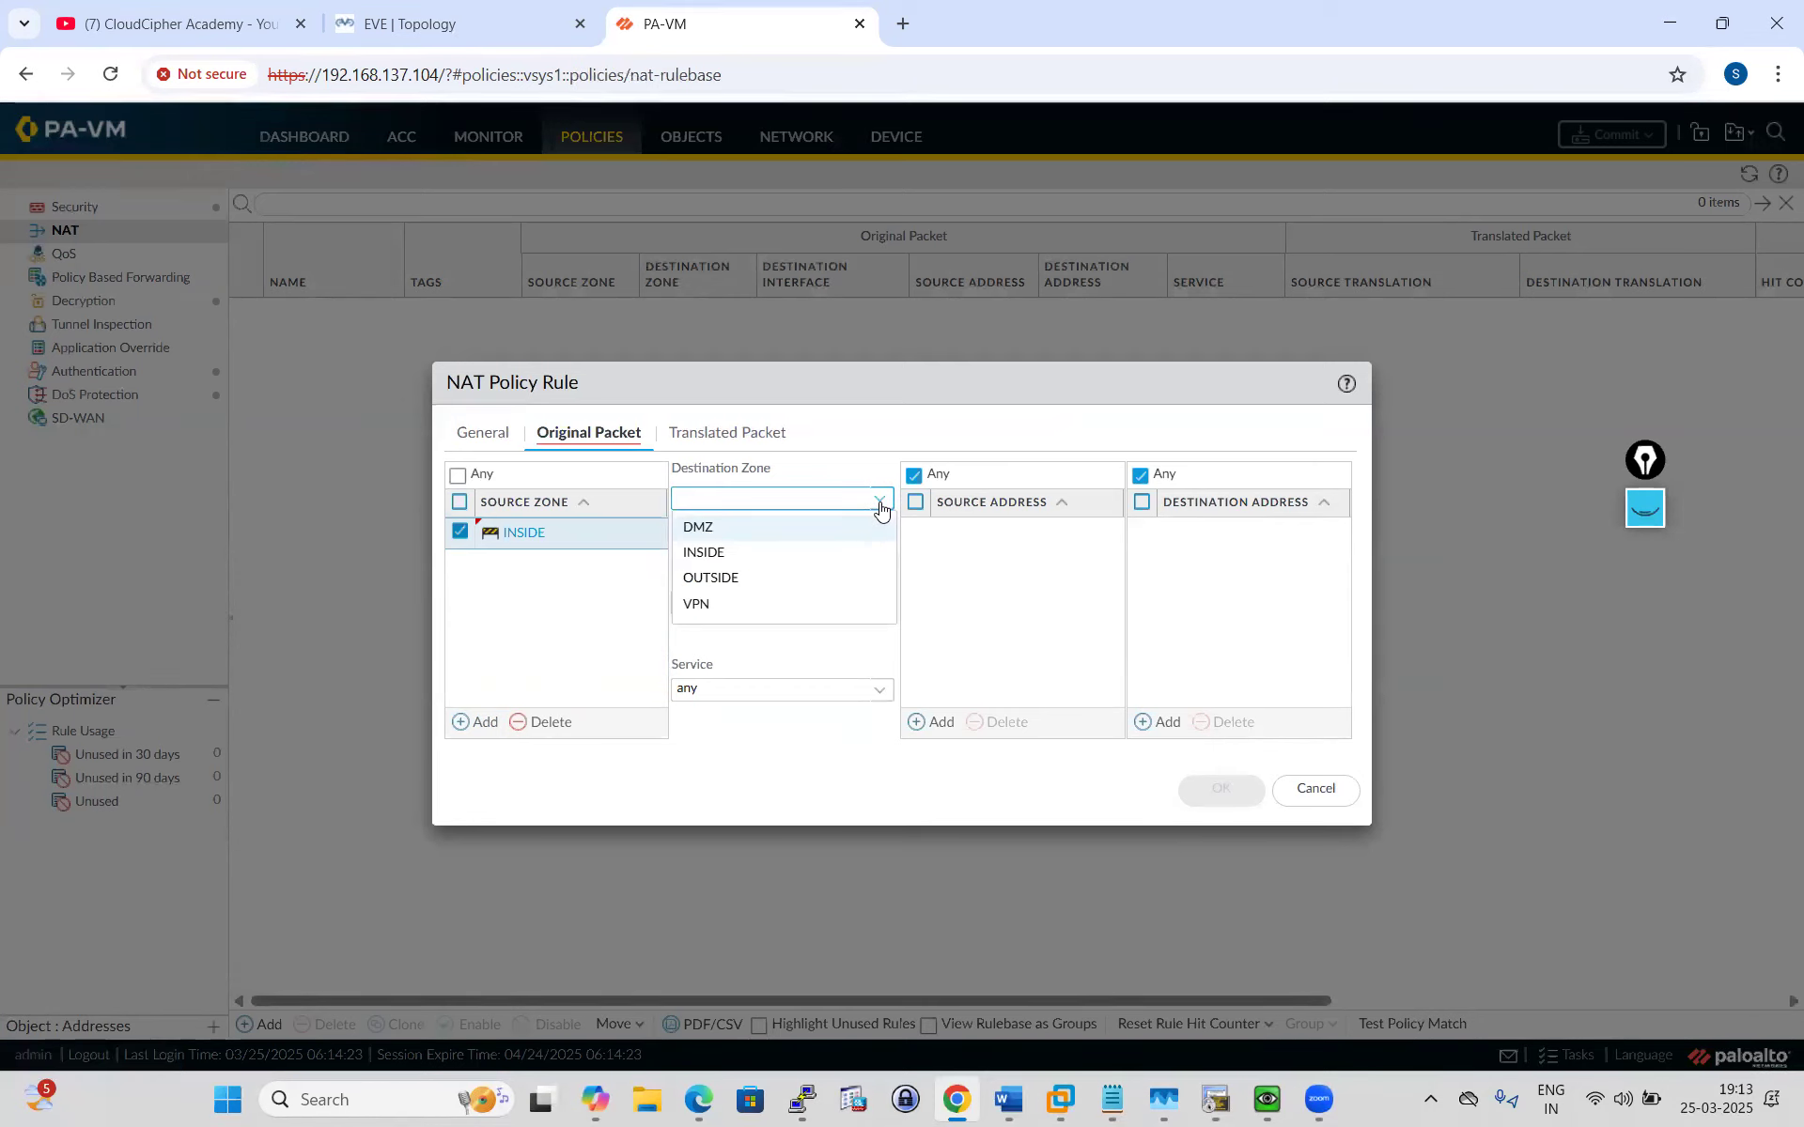
click(733, 579)
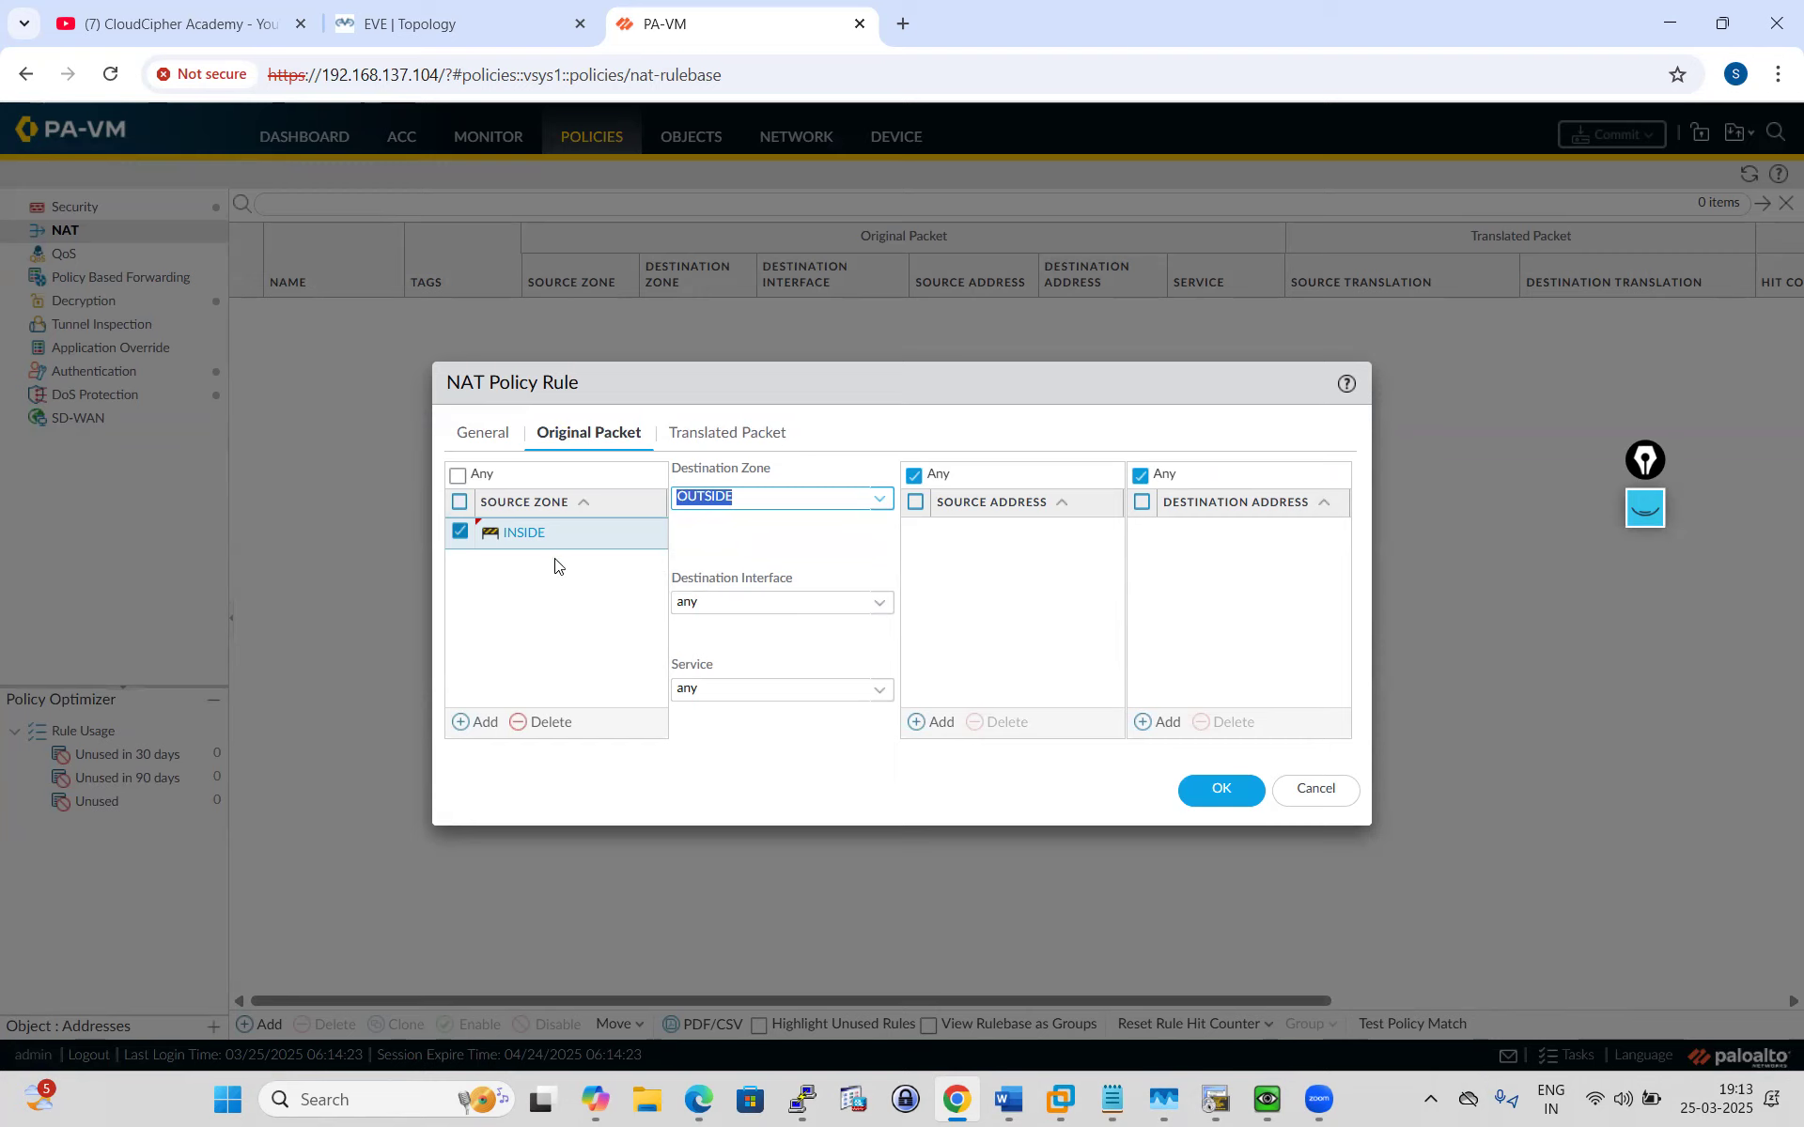
key(ctrl+shift+Tab)
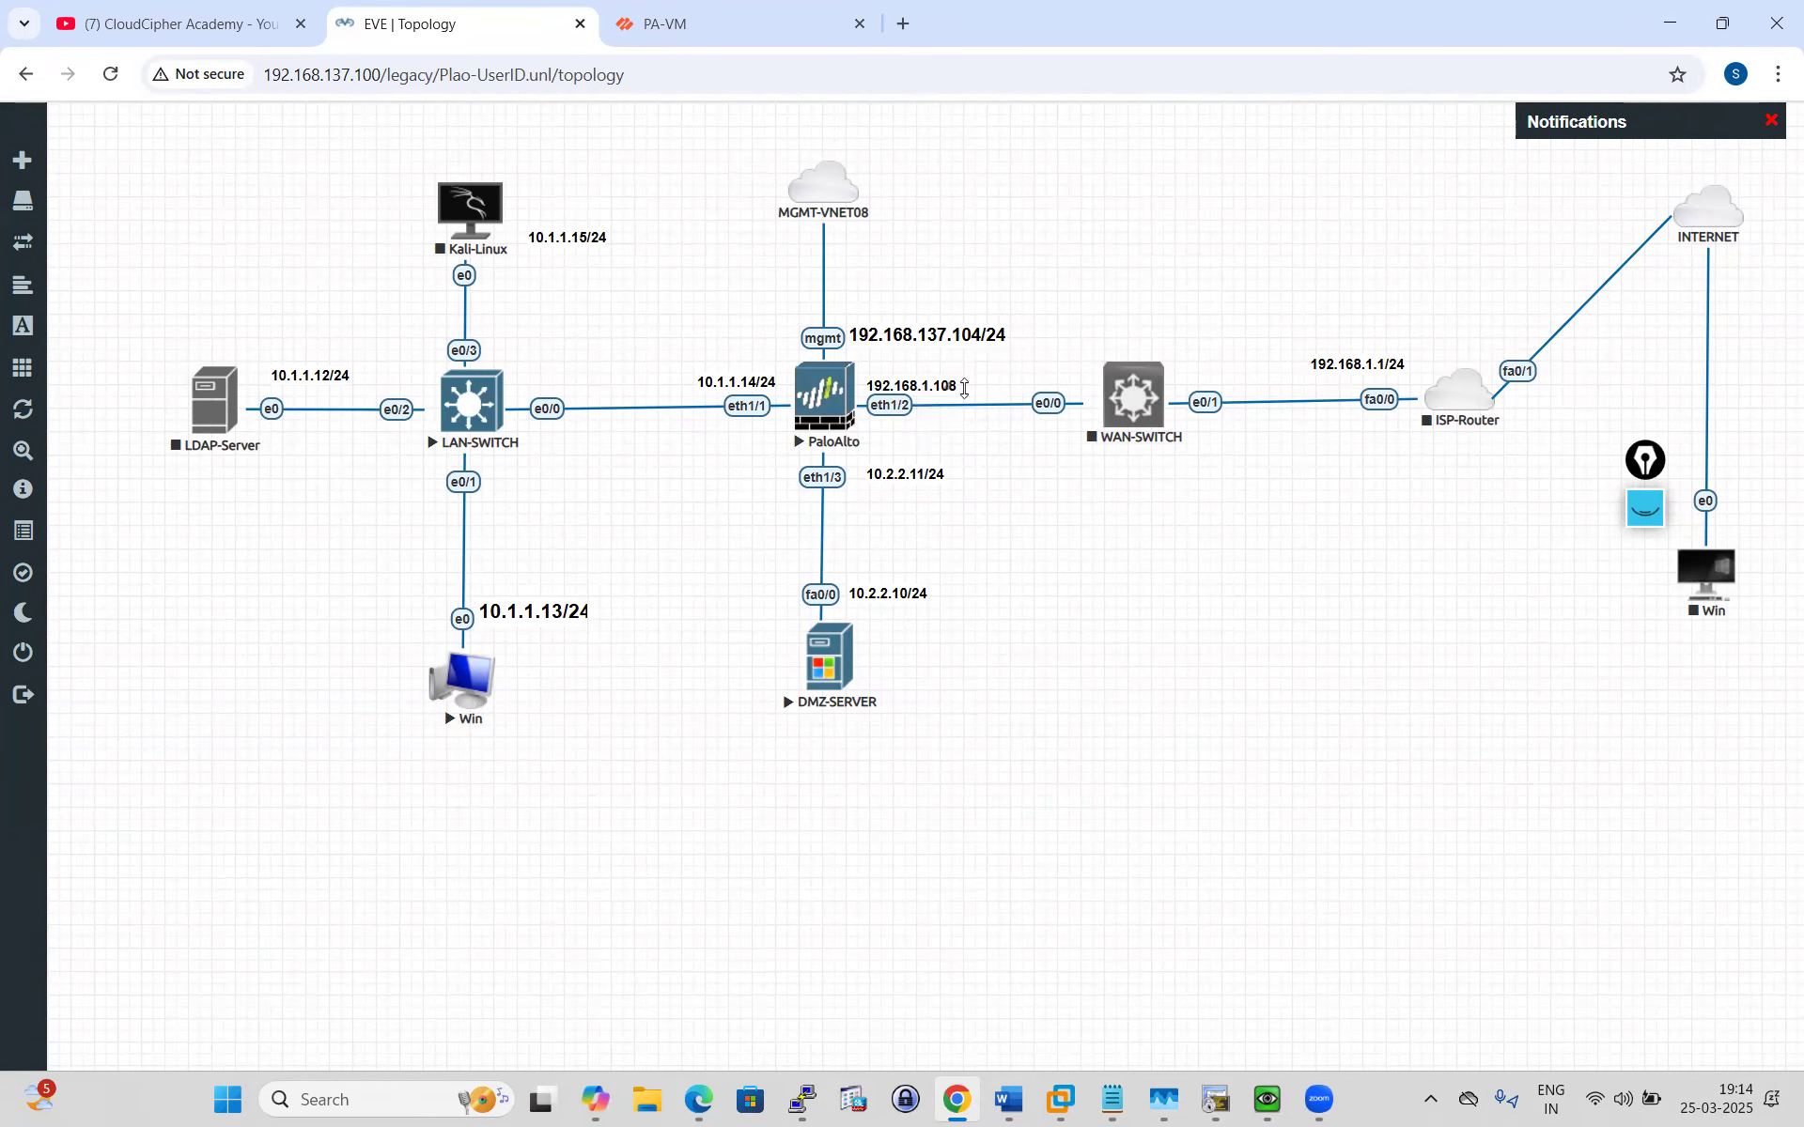
click(695, 19)
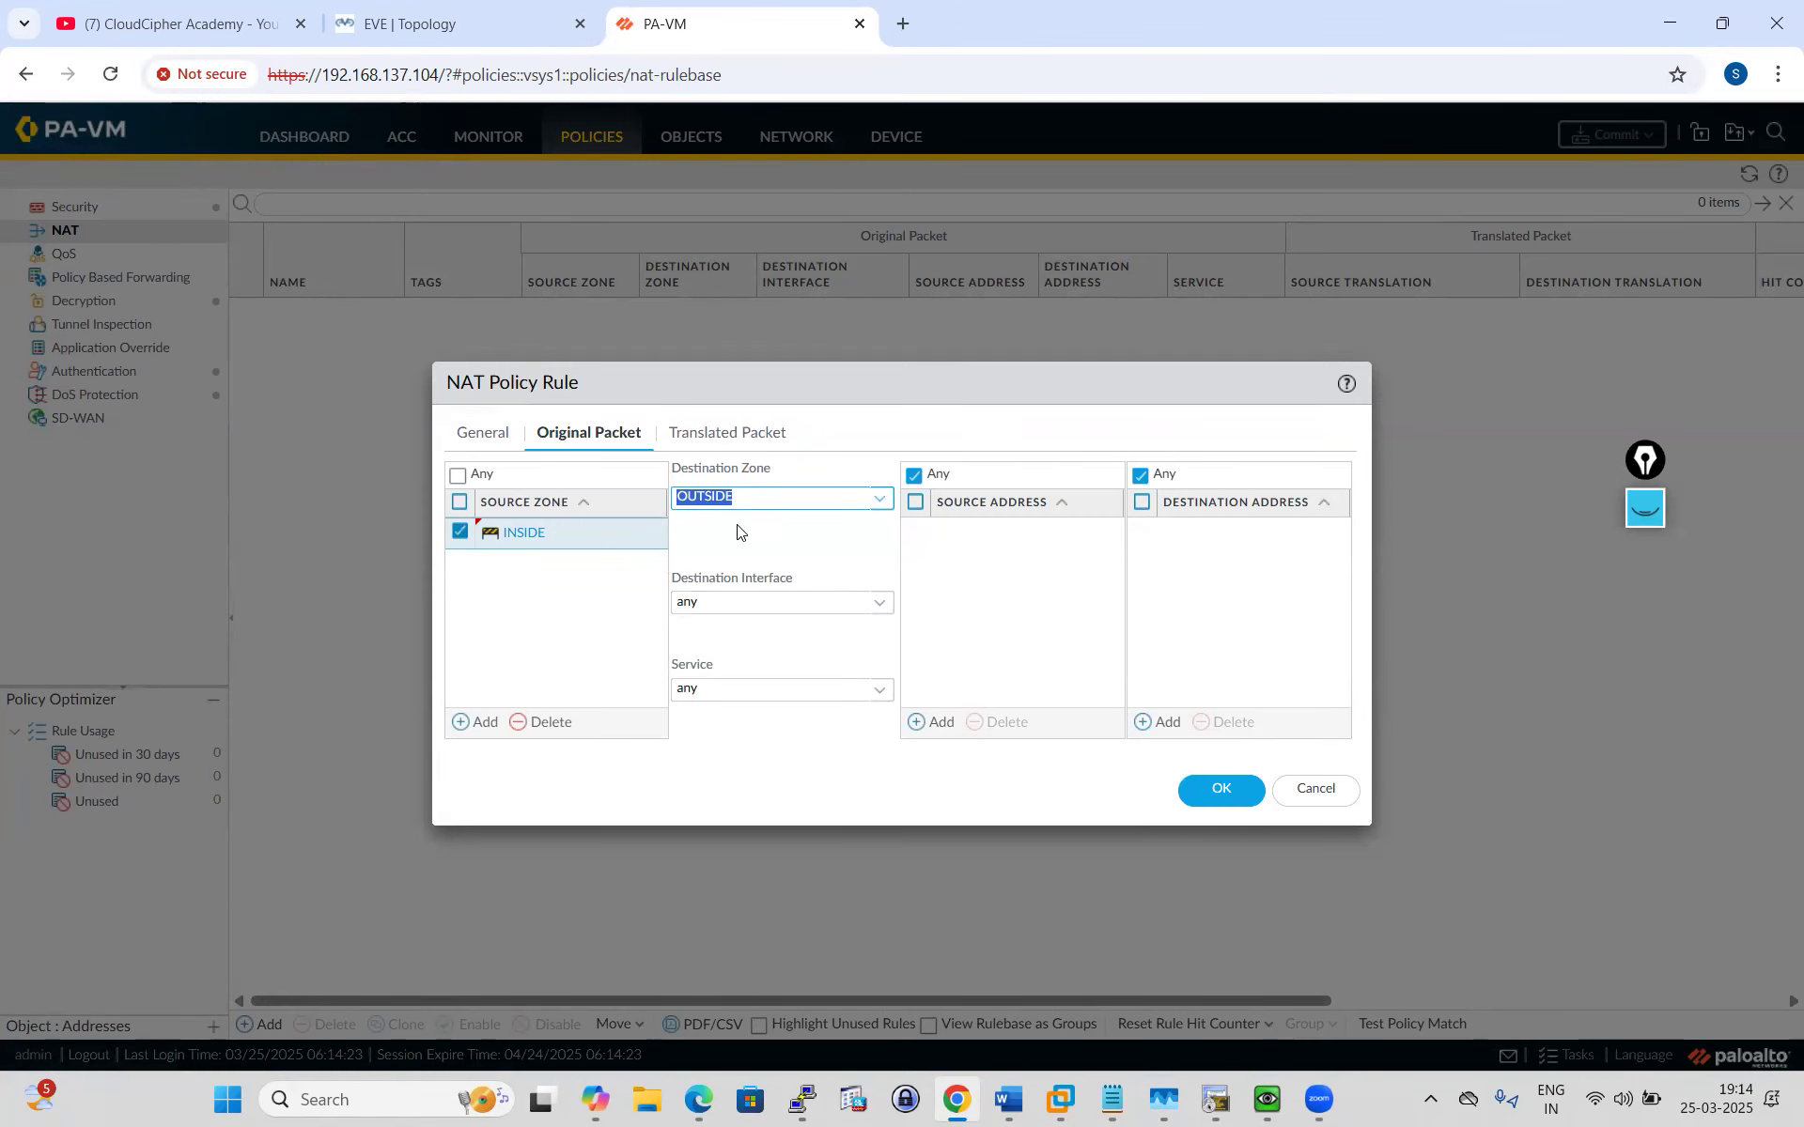
click(800, 542)
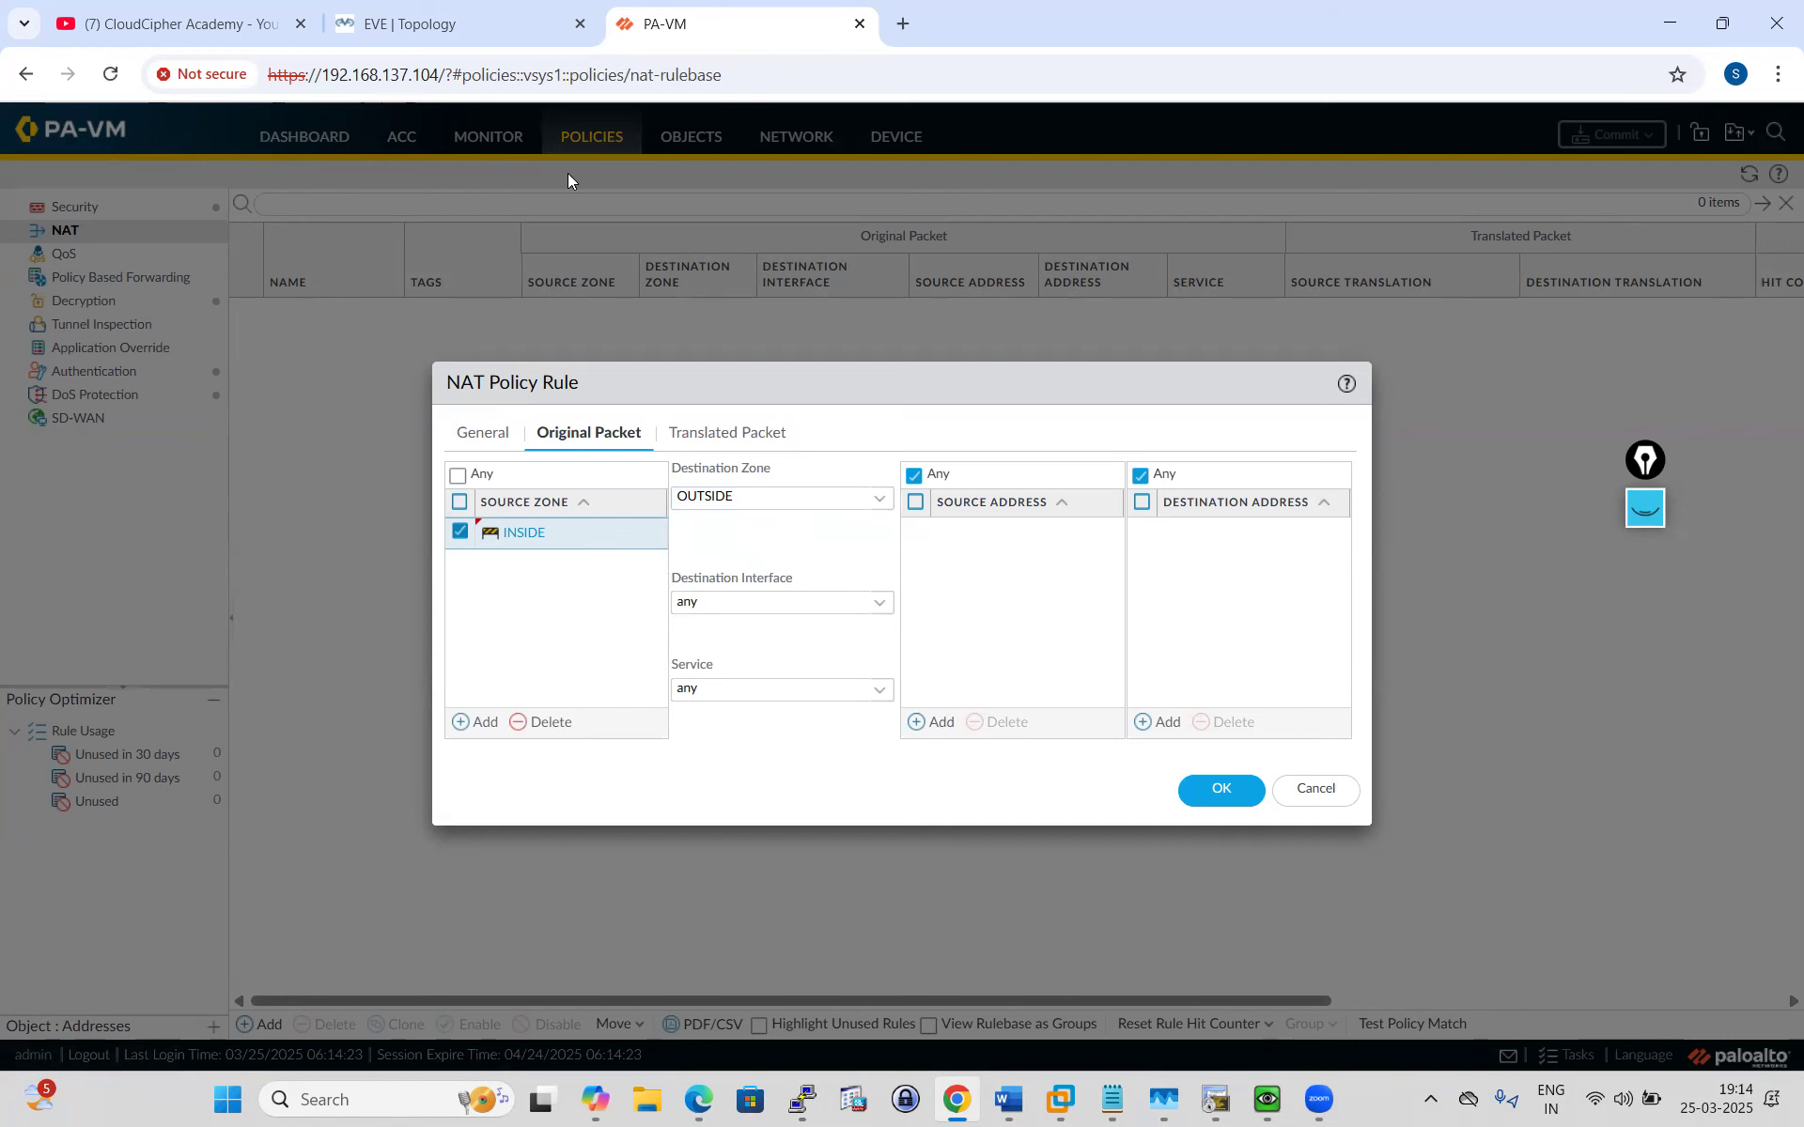
Look up the LAN Win host in the topology and add 10.1.1.13 as the NAT rule's source address.
click(465, 27)
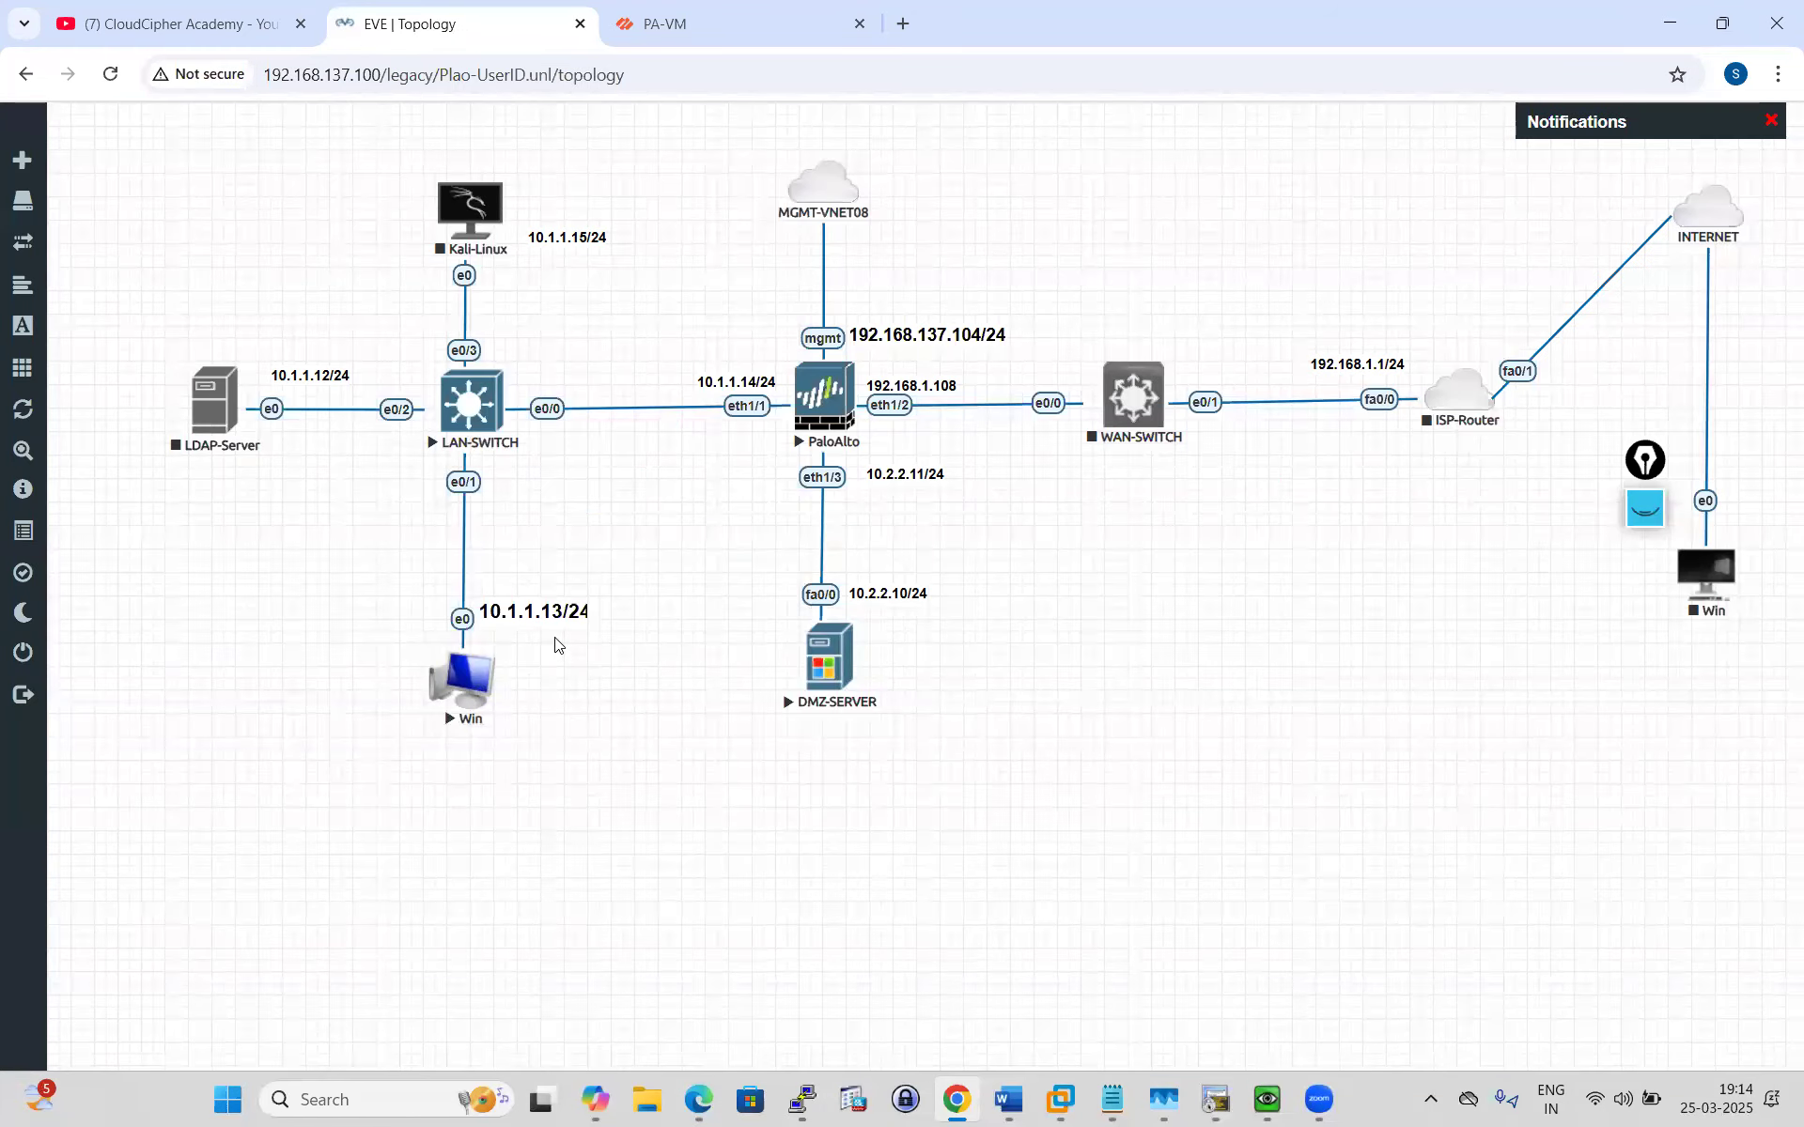
click(700, 23)
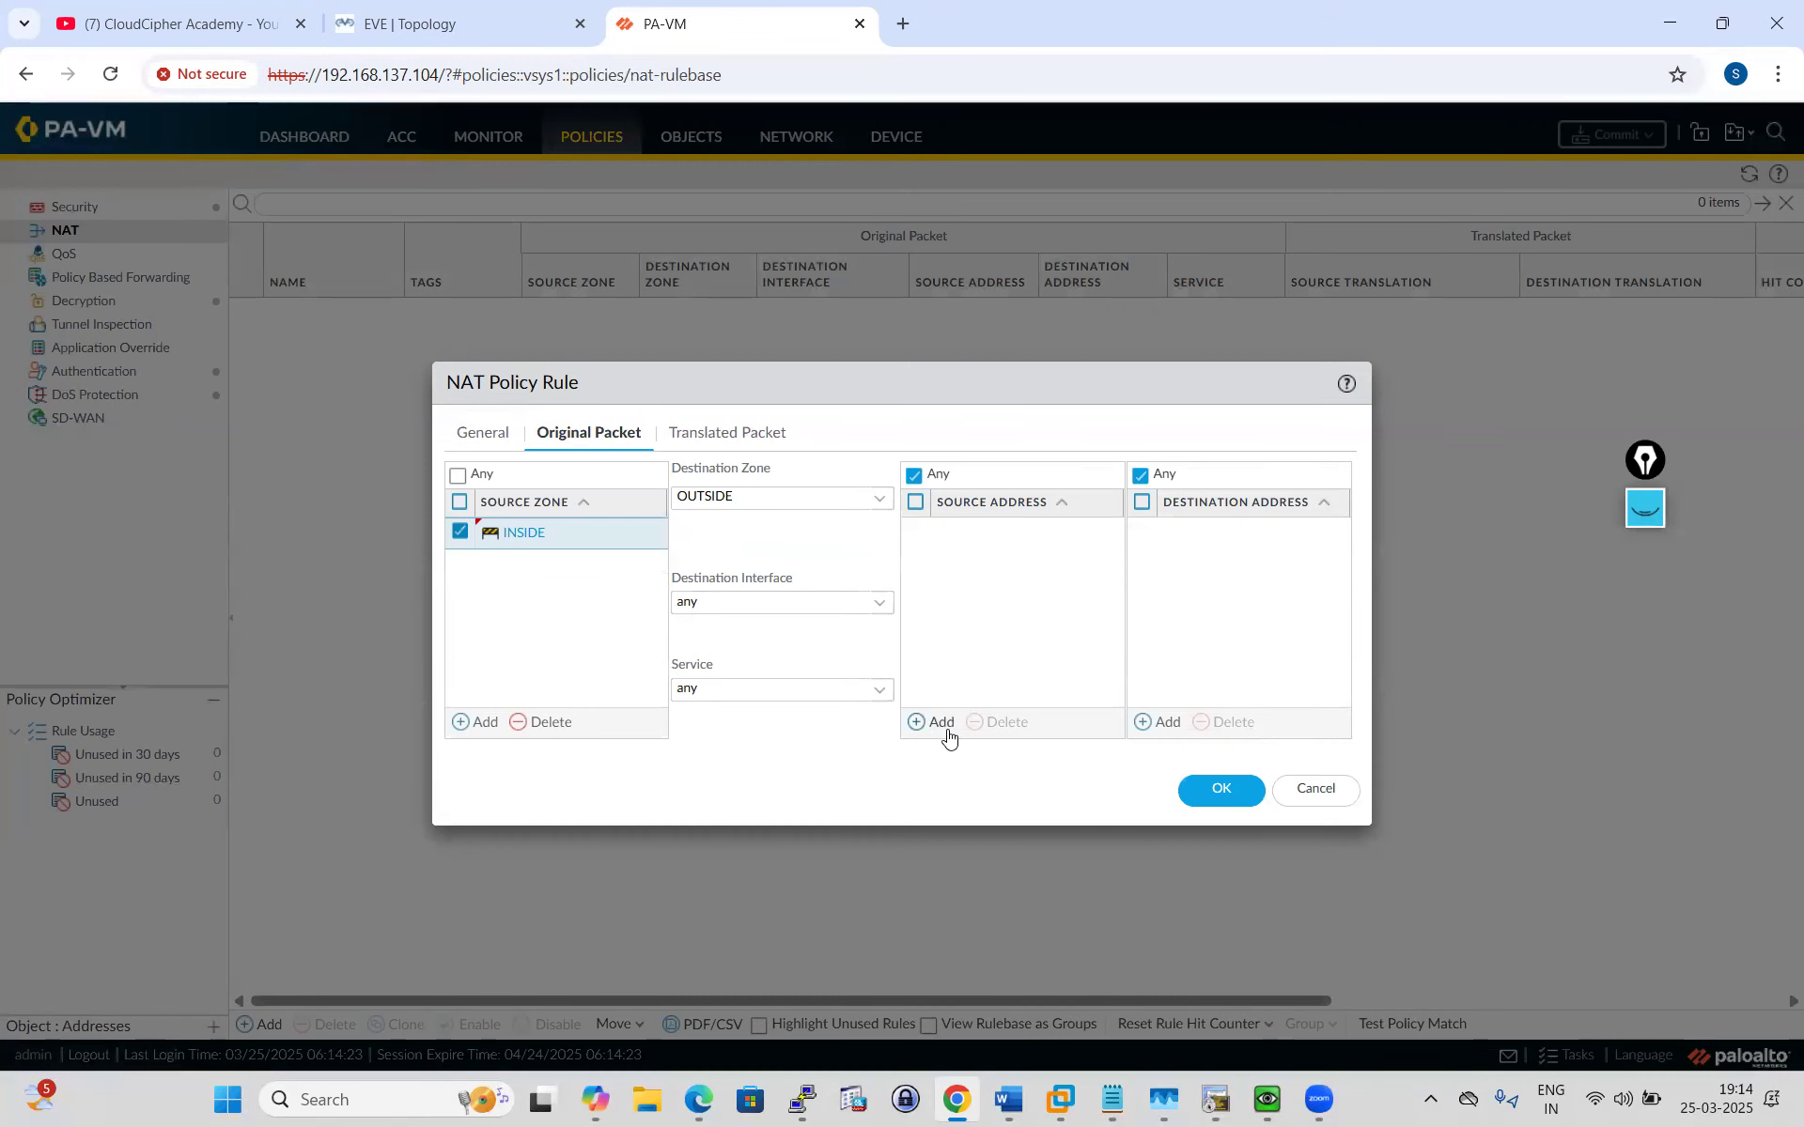
click(940, 722)
text(10)
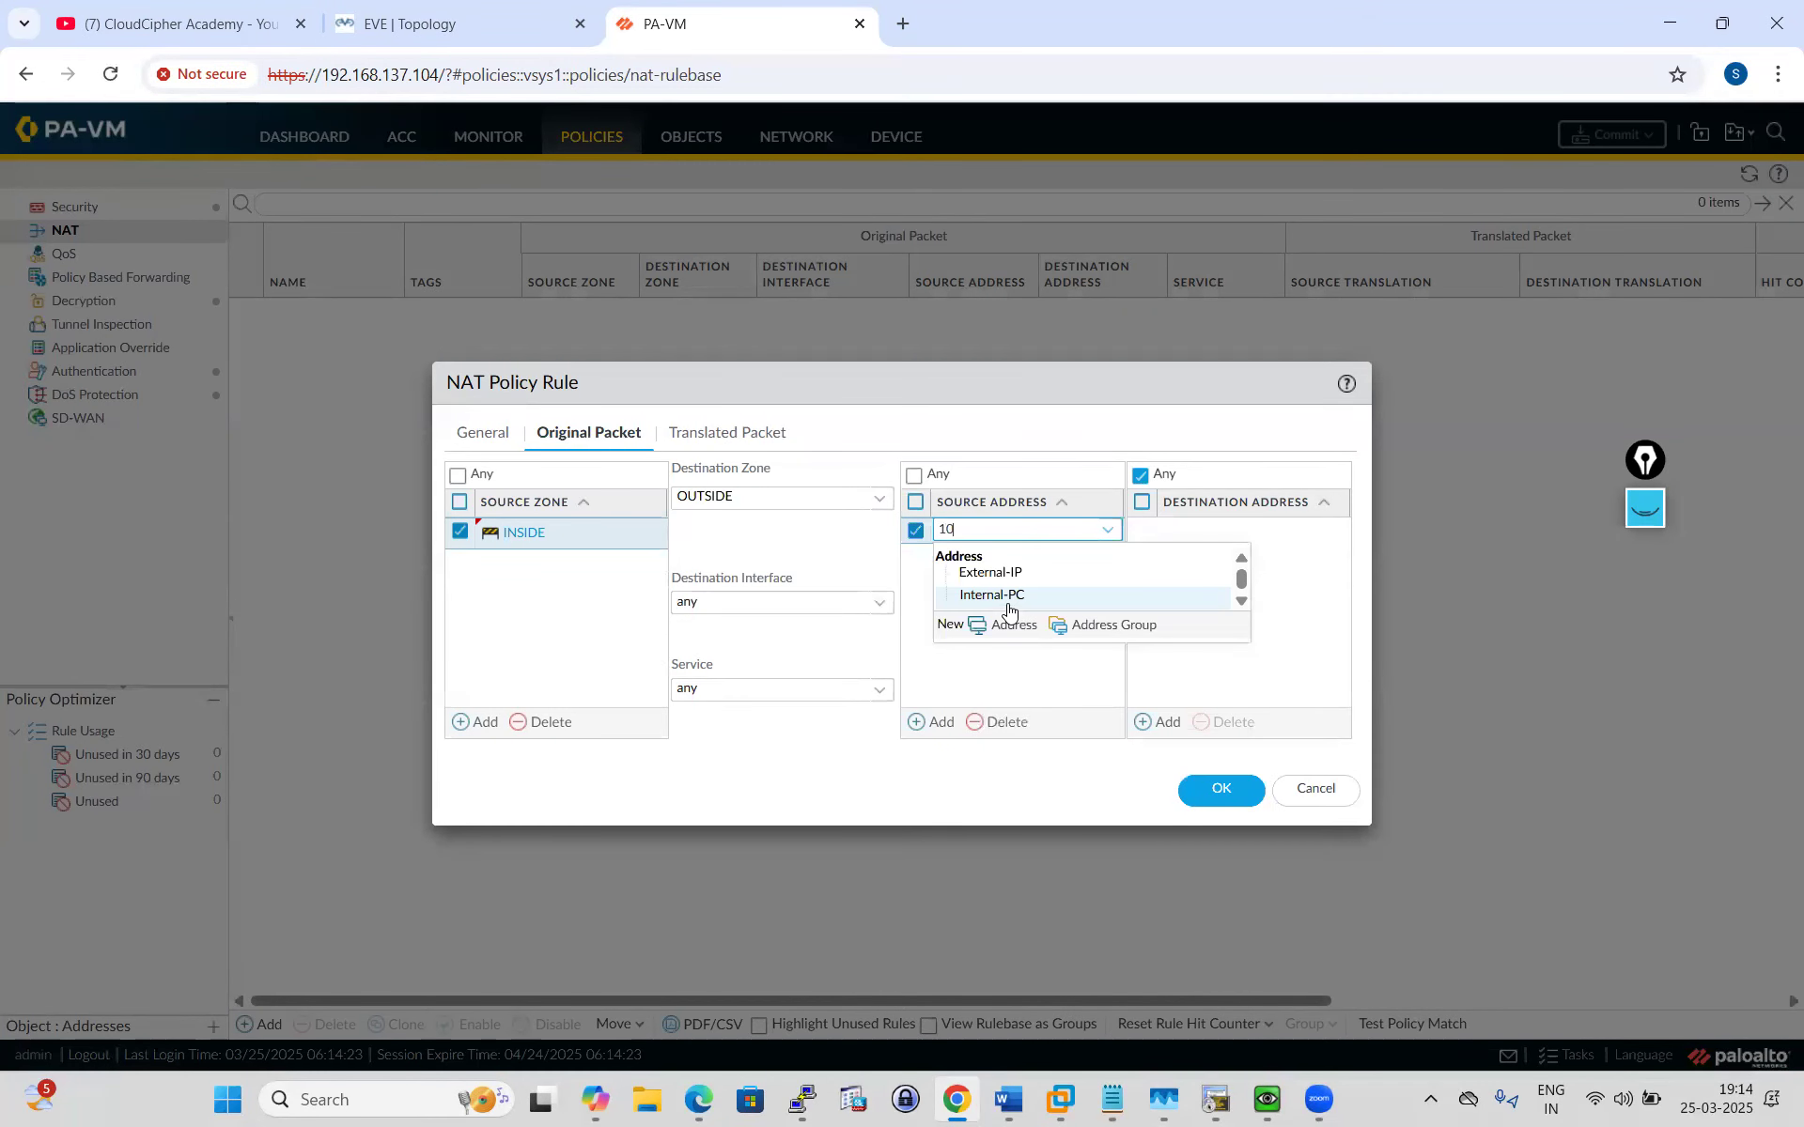
text(.1.1.13)
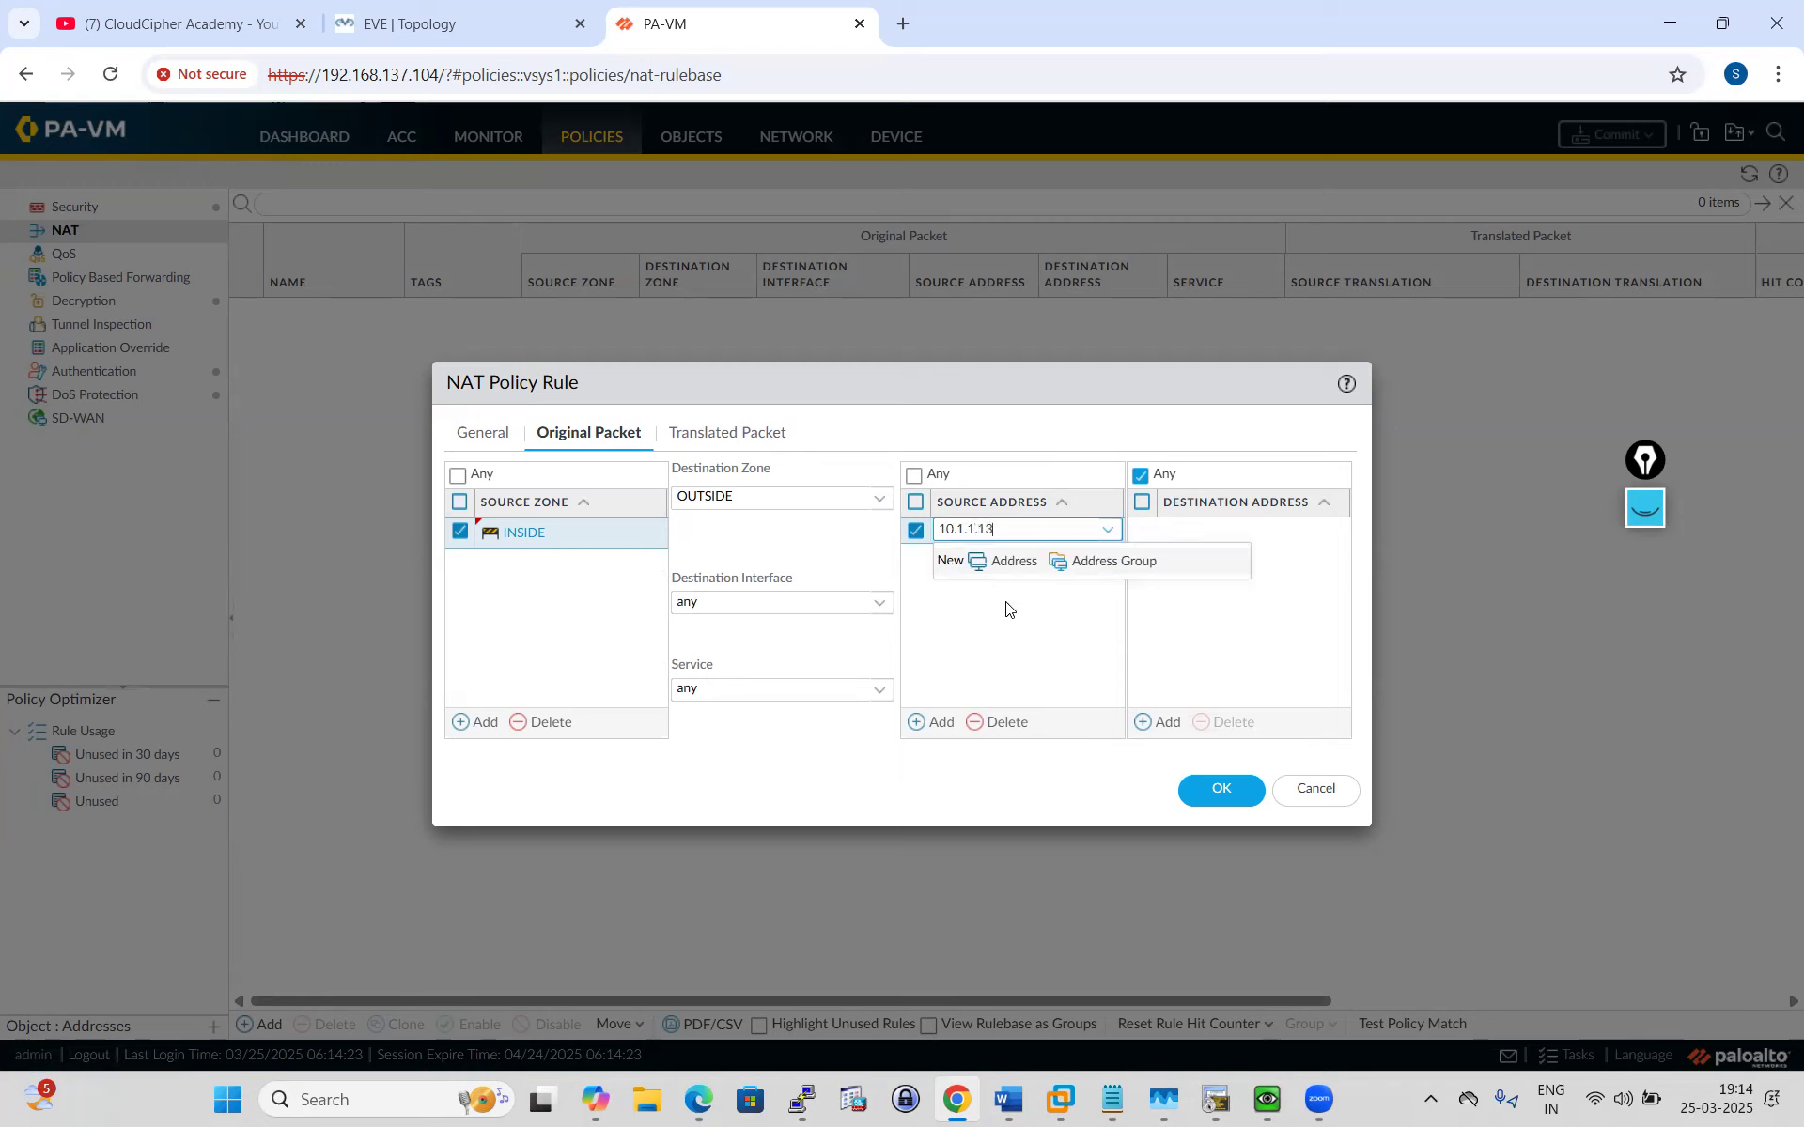
click(1010, 665)
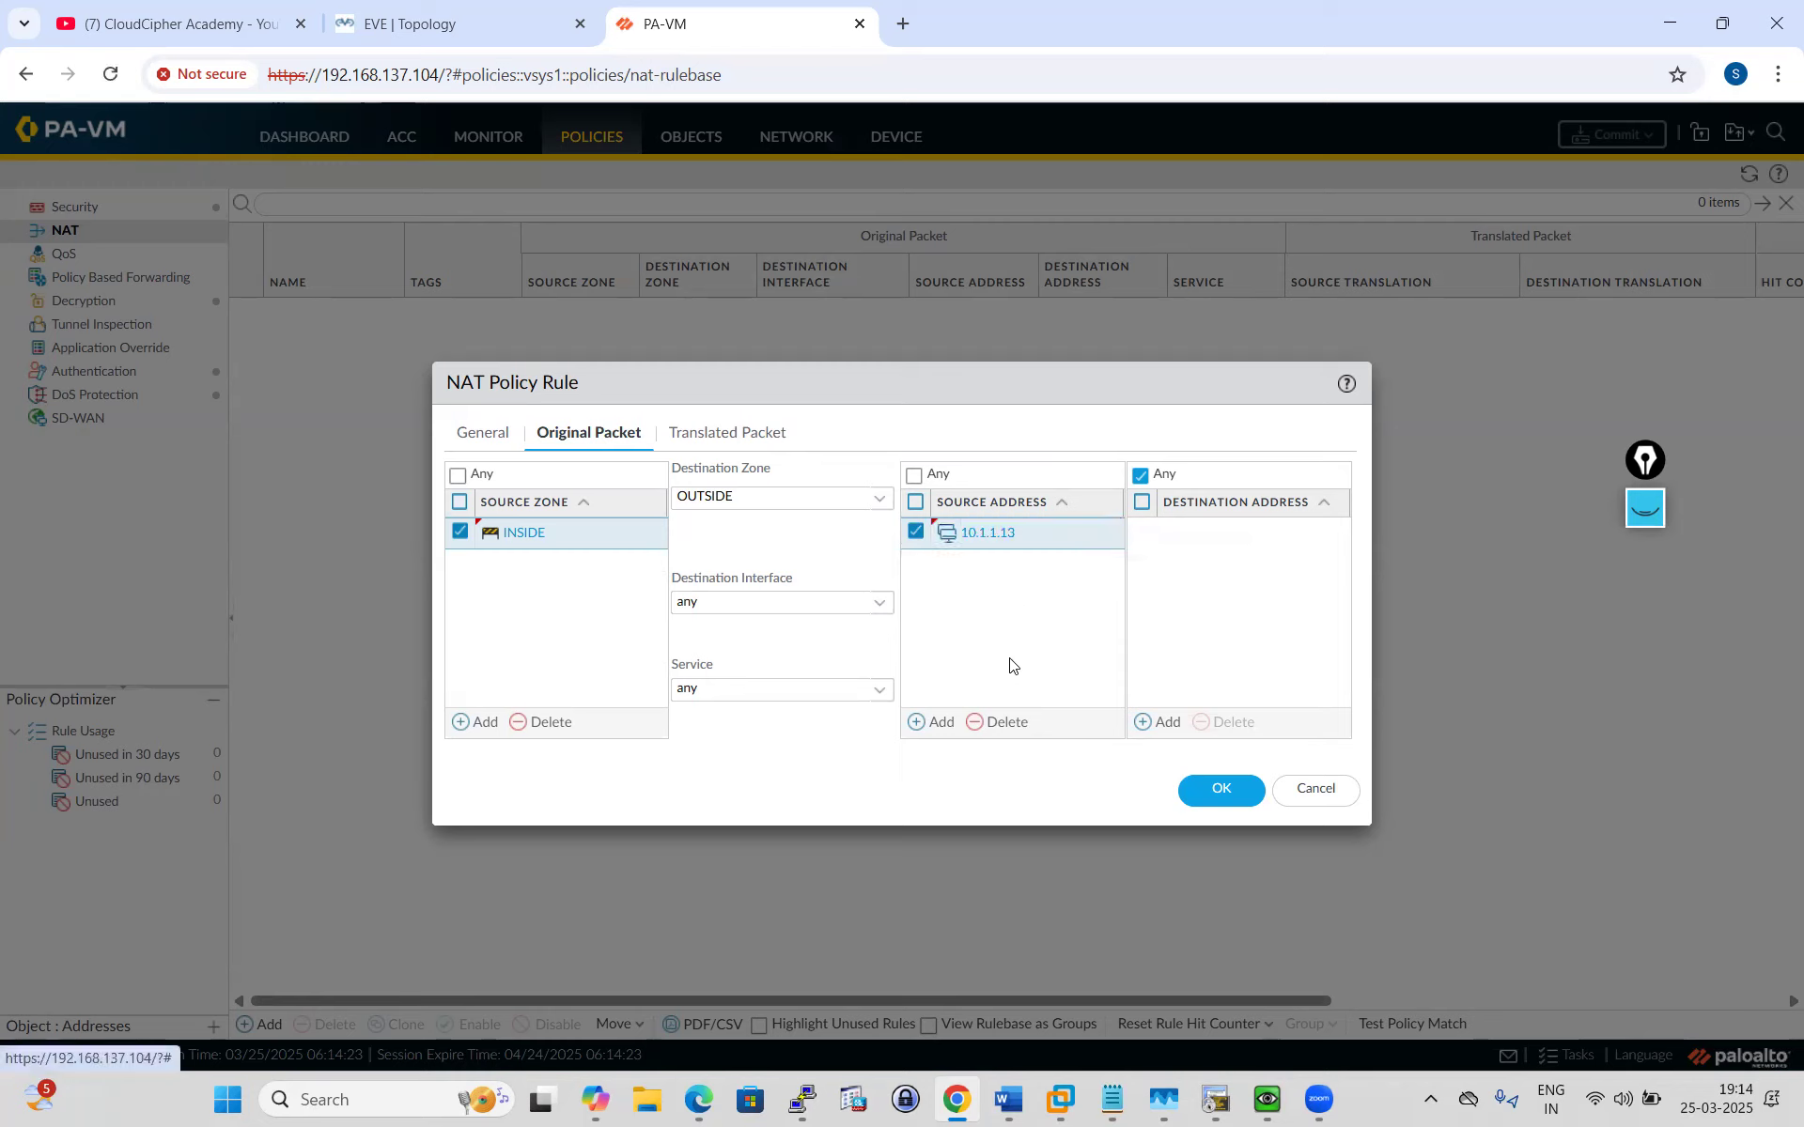
Look up the firewall's eth1/2 address in the topology and add 192.168.1.108 as the original packet's destination address, rechecking it against the topology.
click(1160, 721)
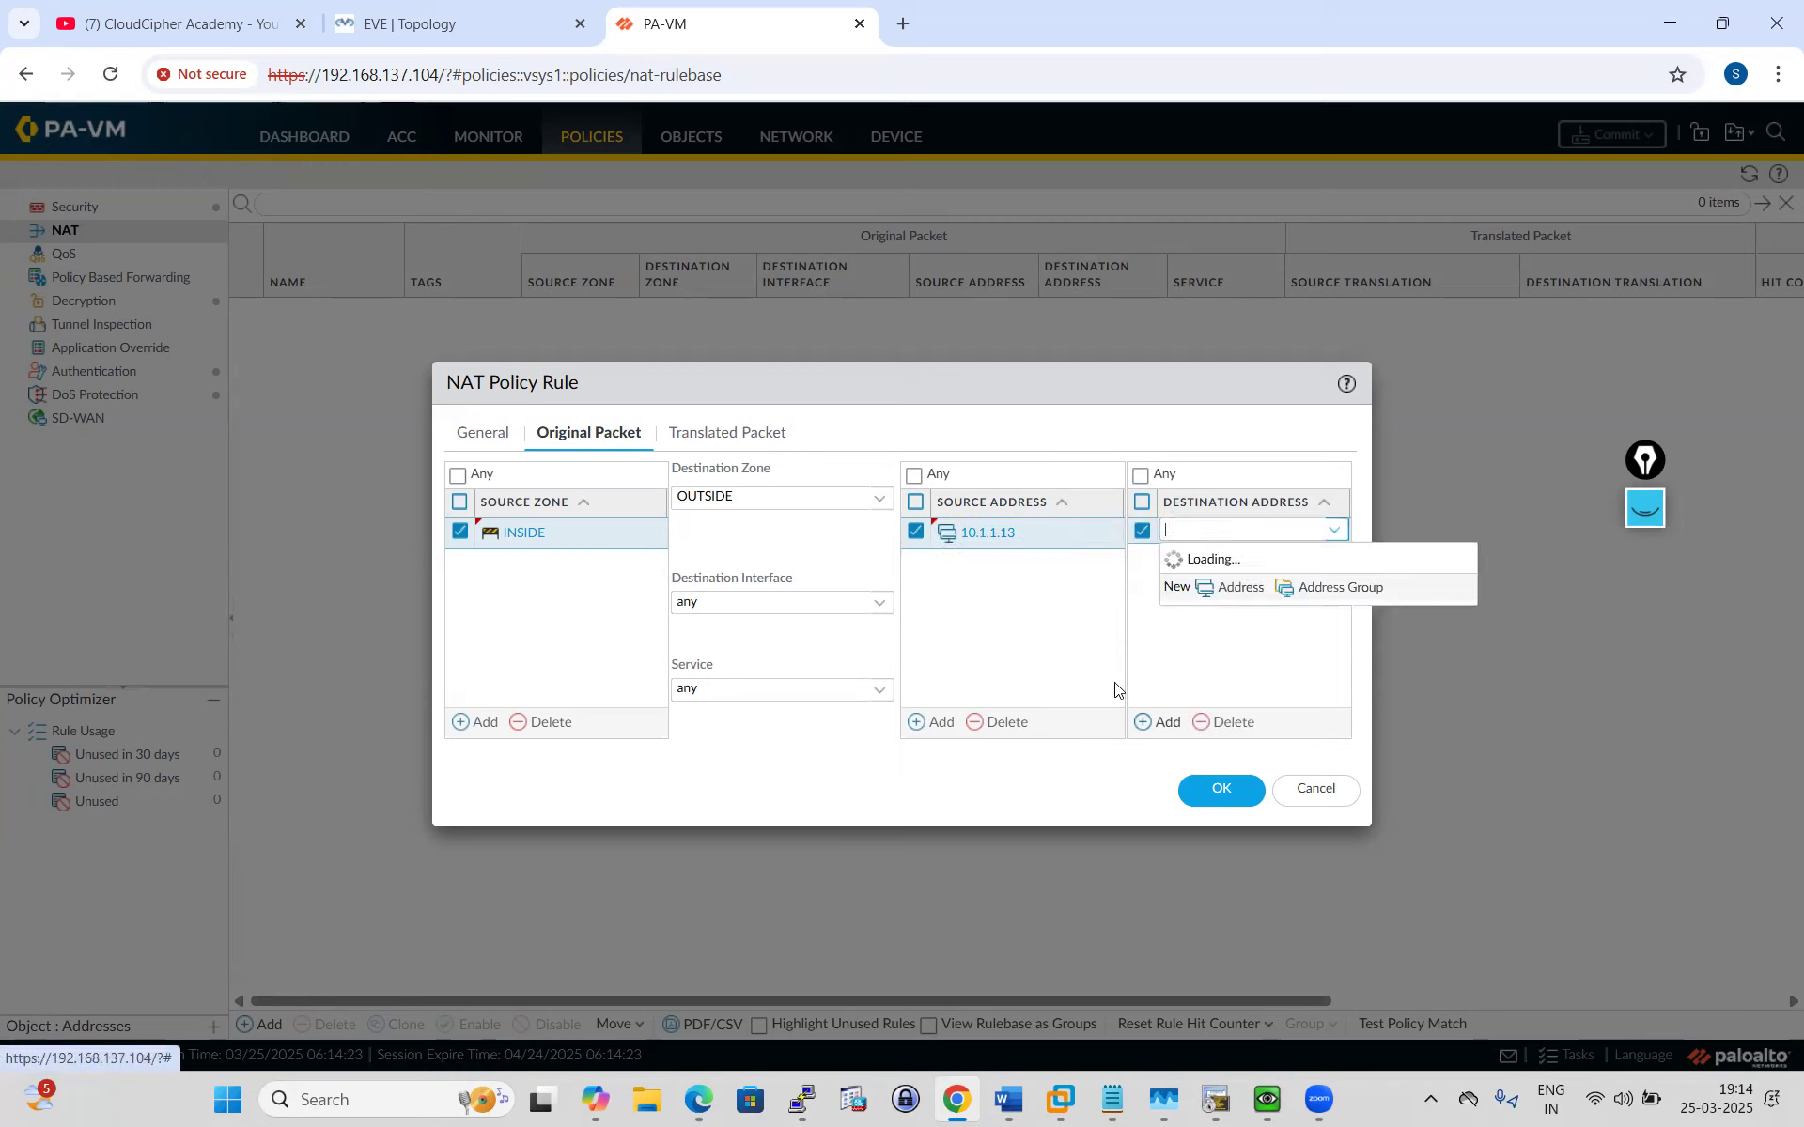
click(437, 5)
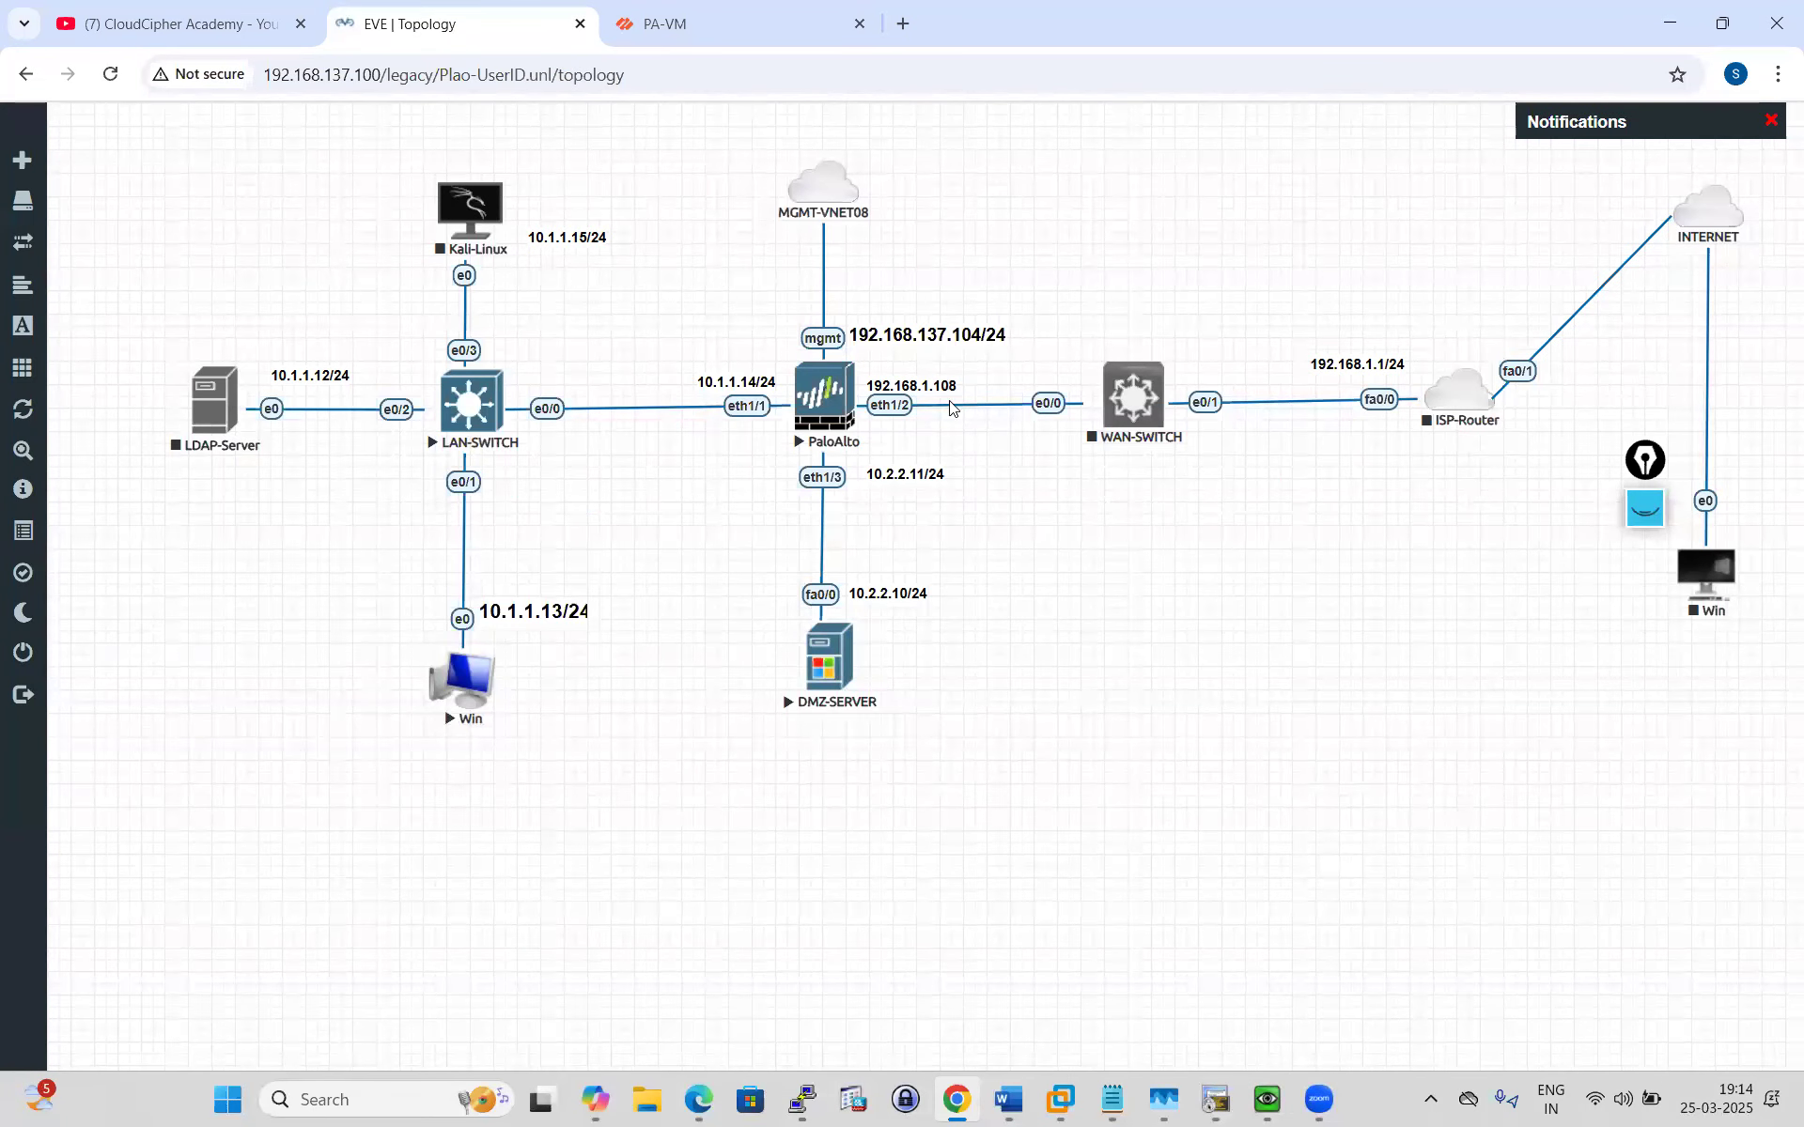
click(678, 13)
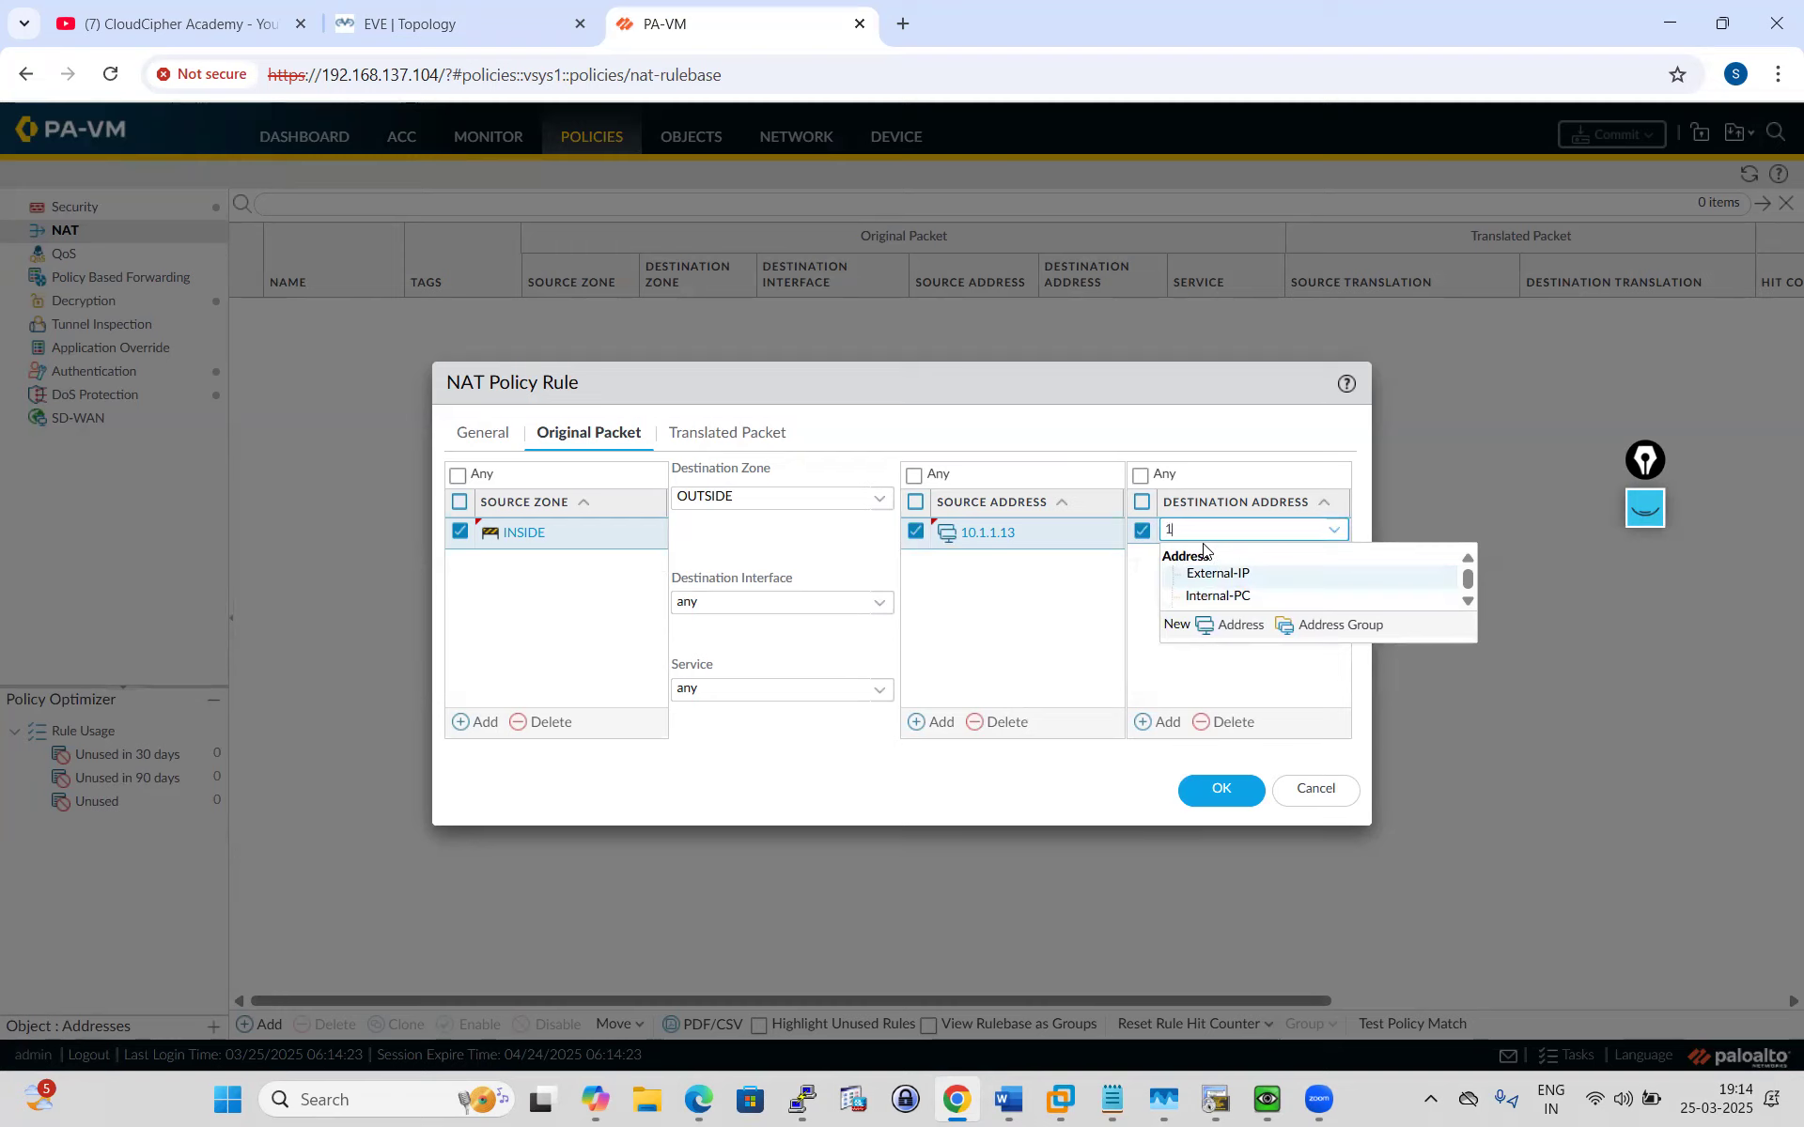
text(.168.1.1)
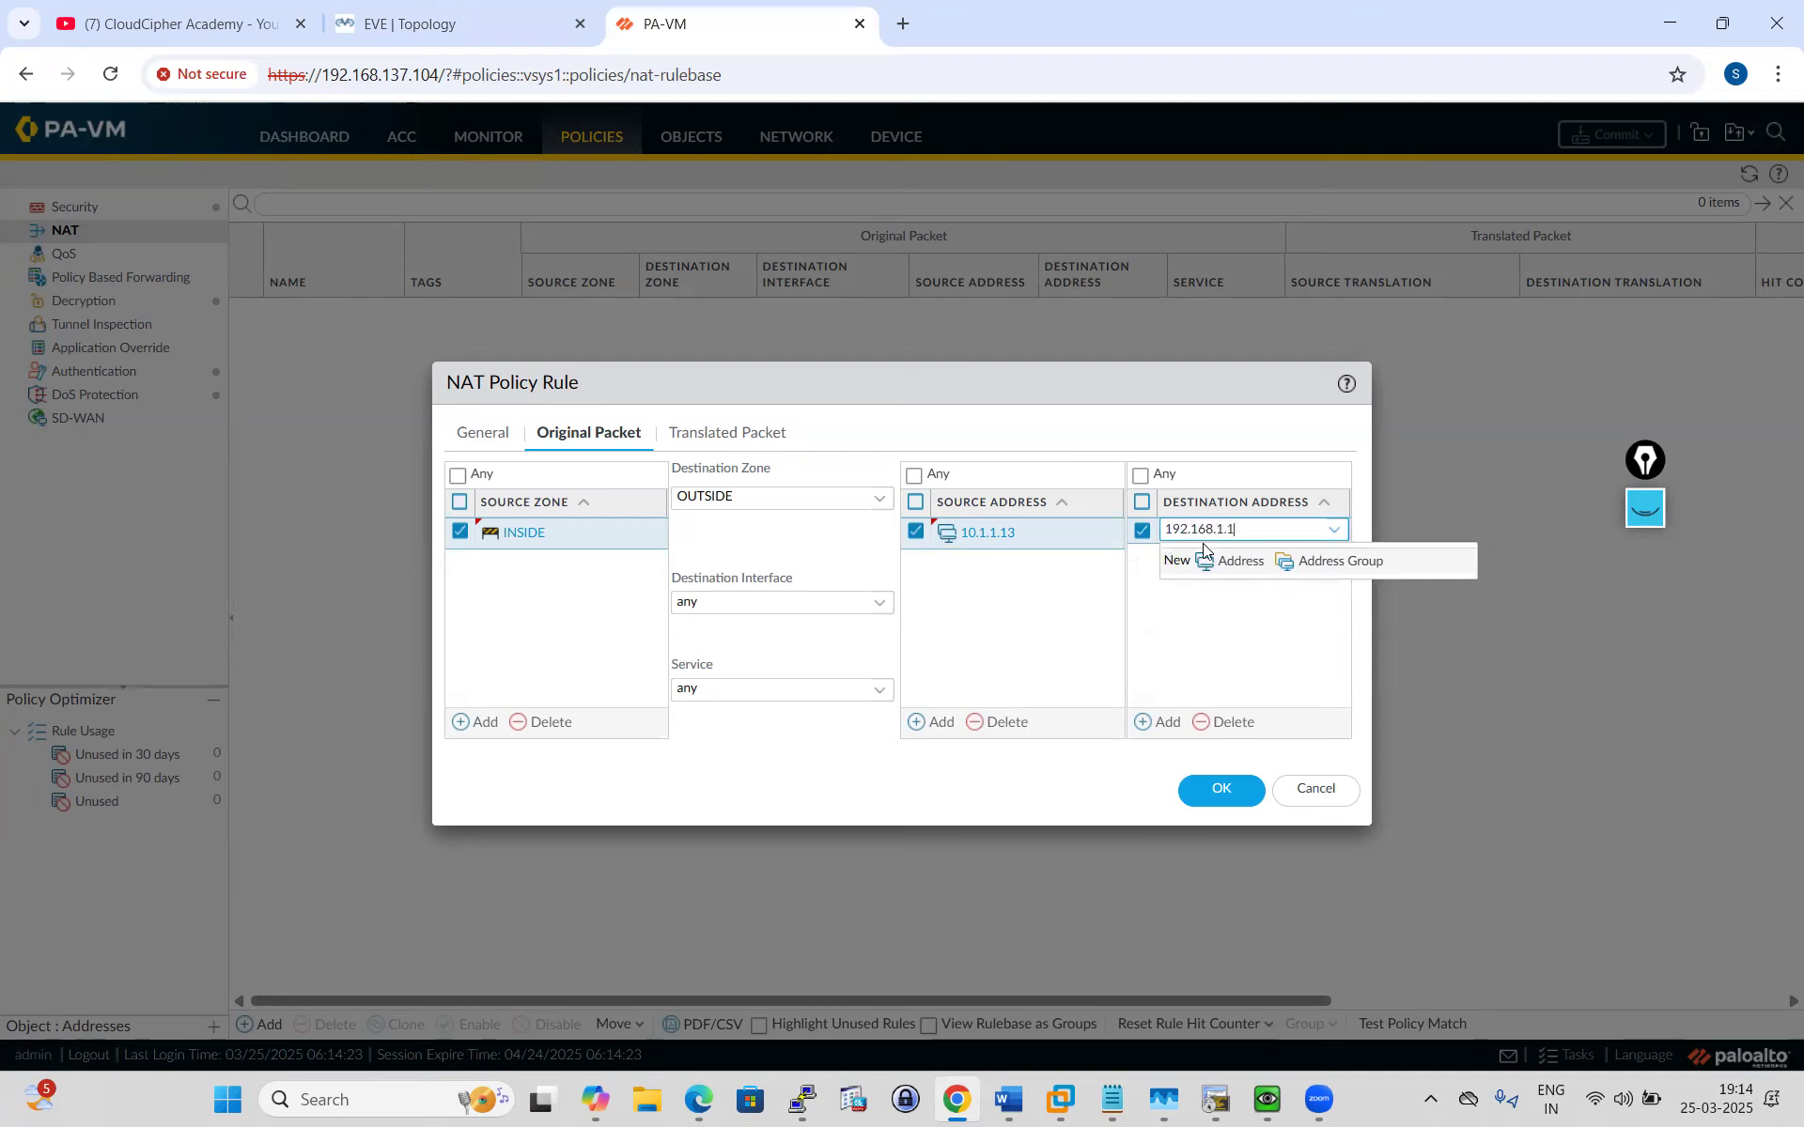
click(1189, 628)
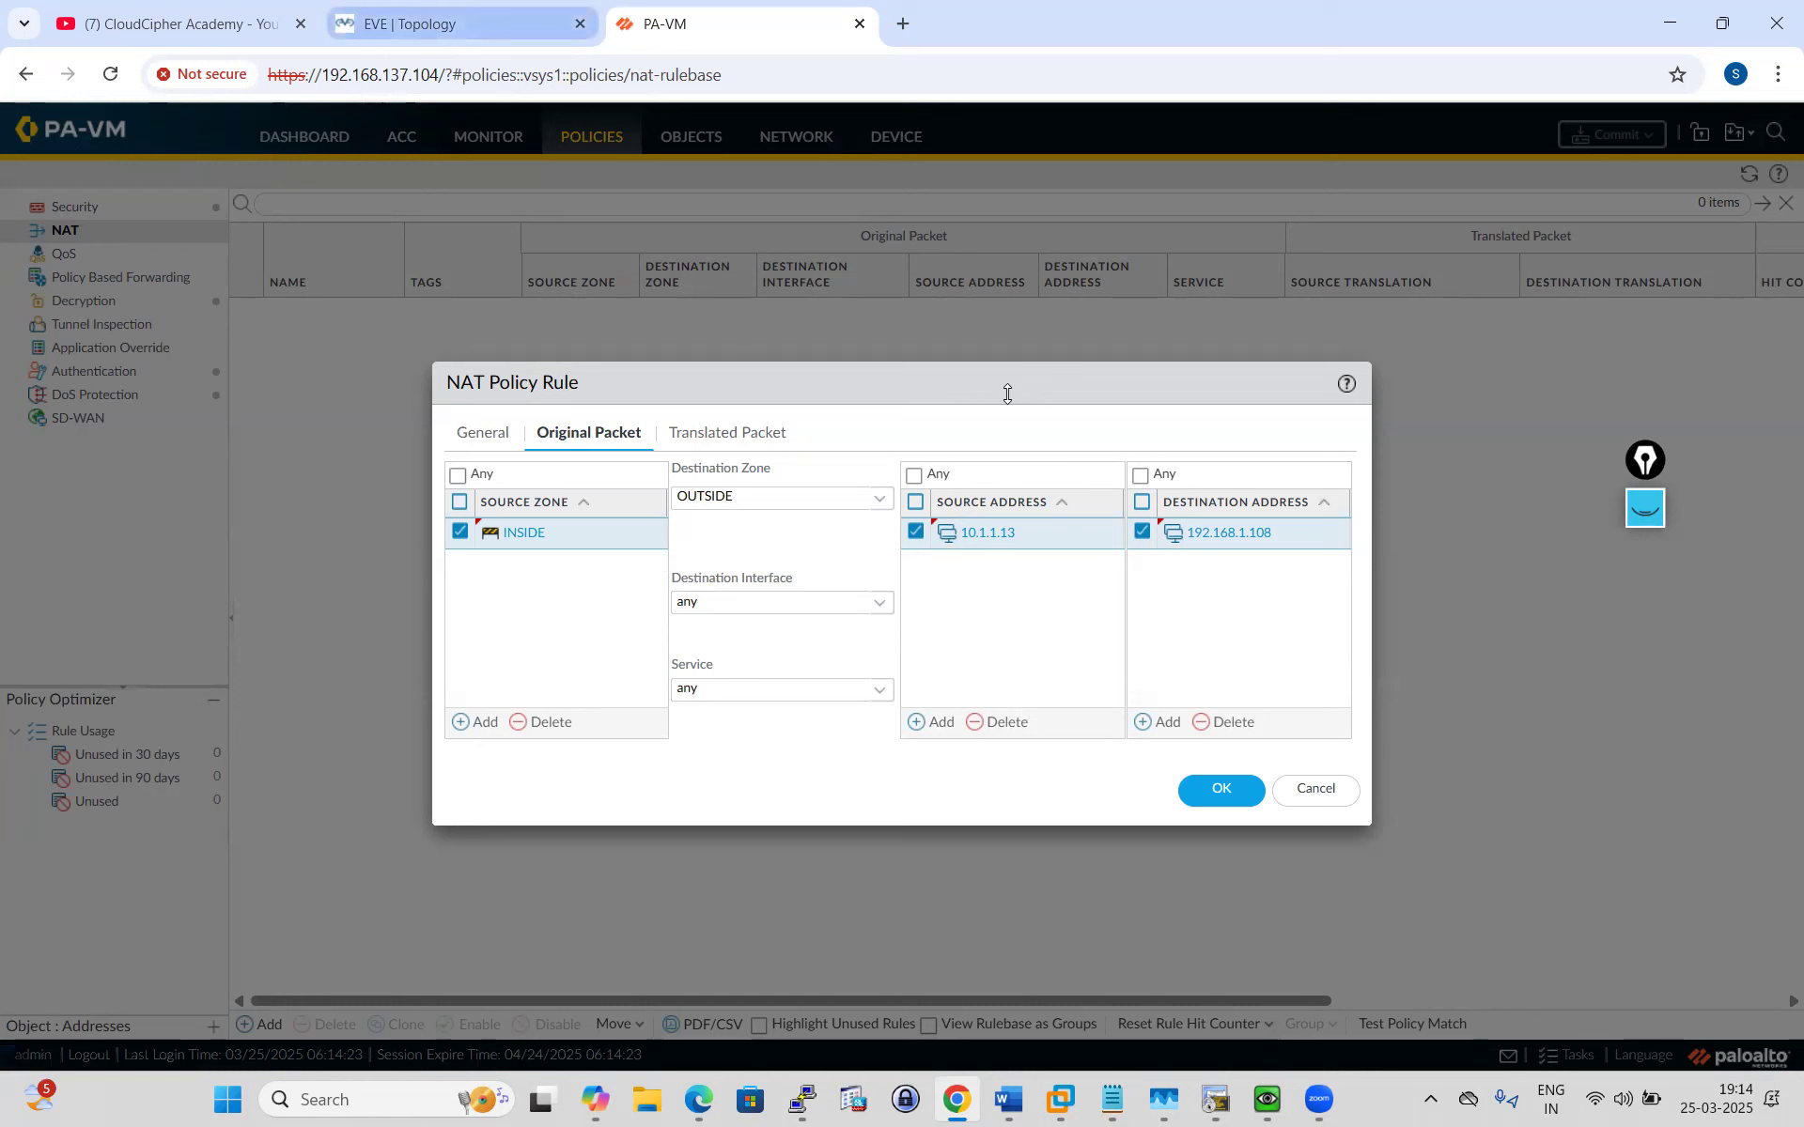
click(425, 17)
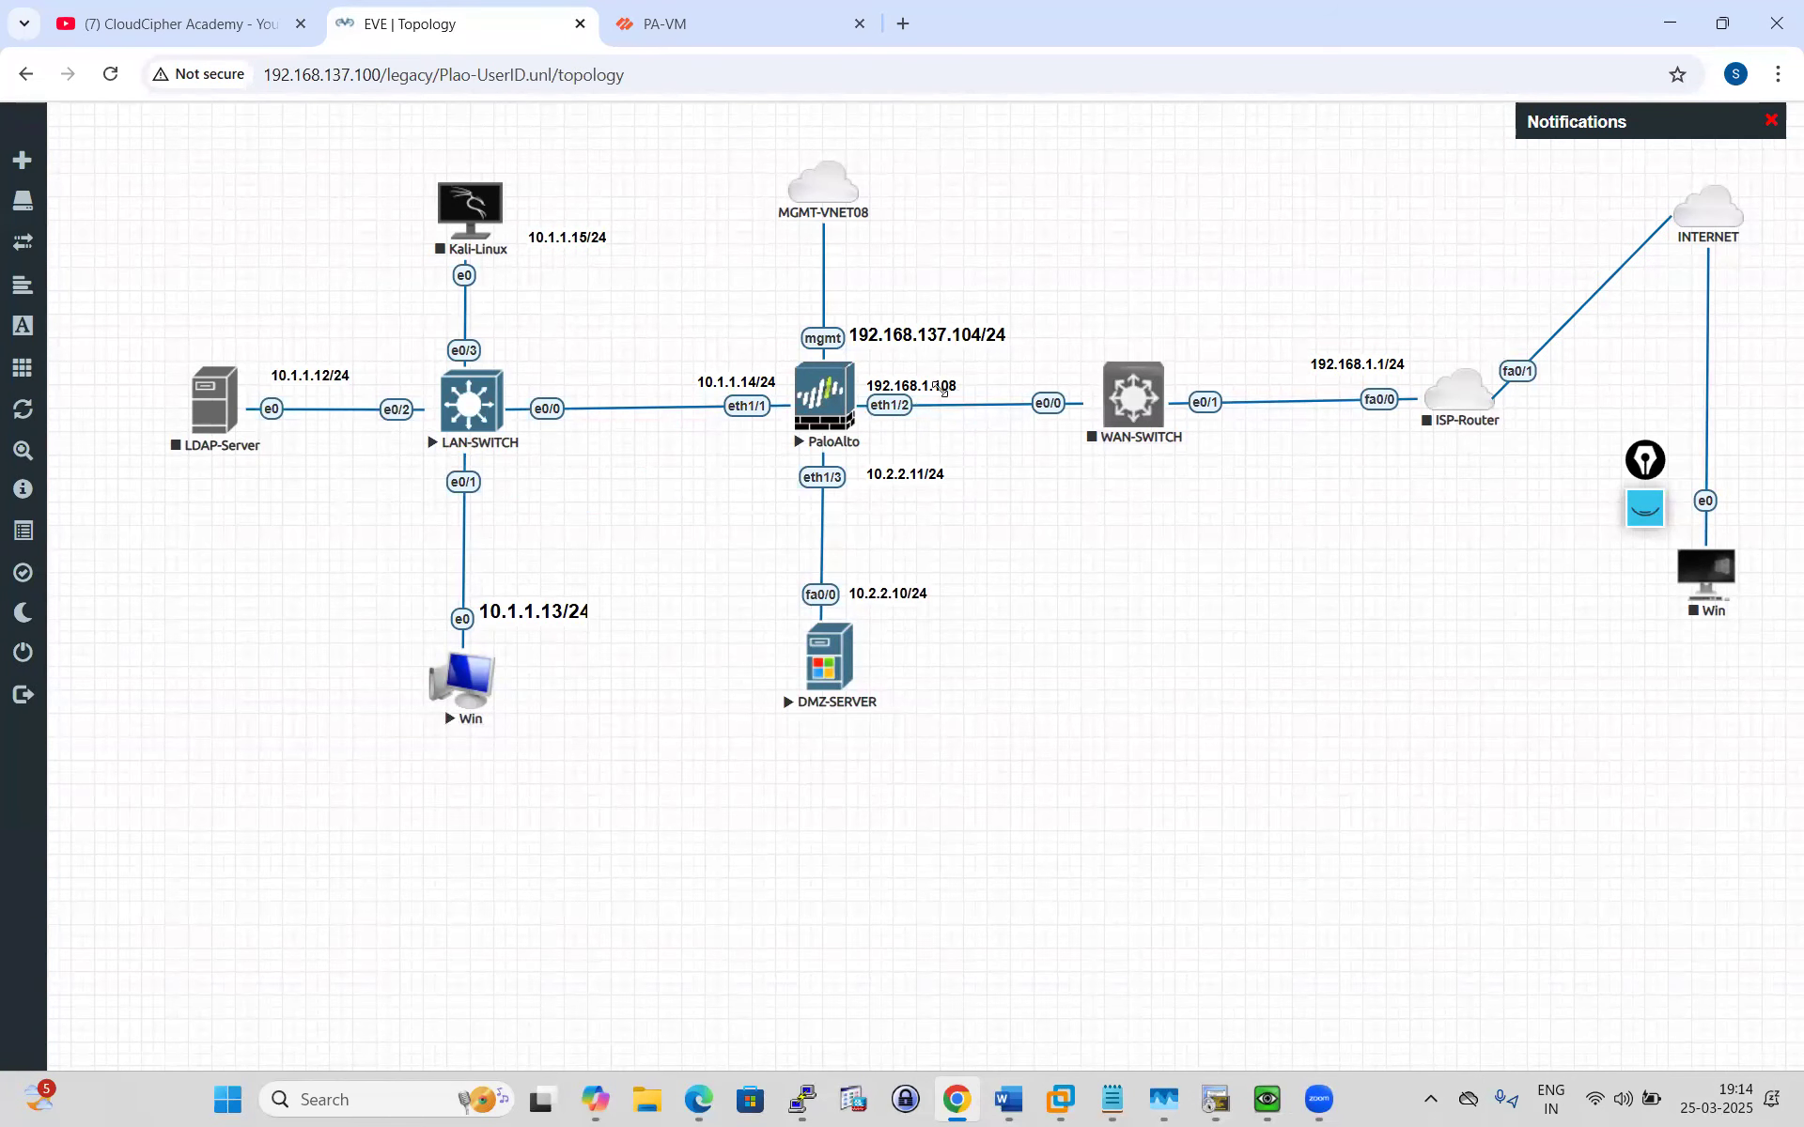
click(703, 17)
click(425, 23)
click(674, 24)
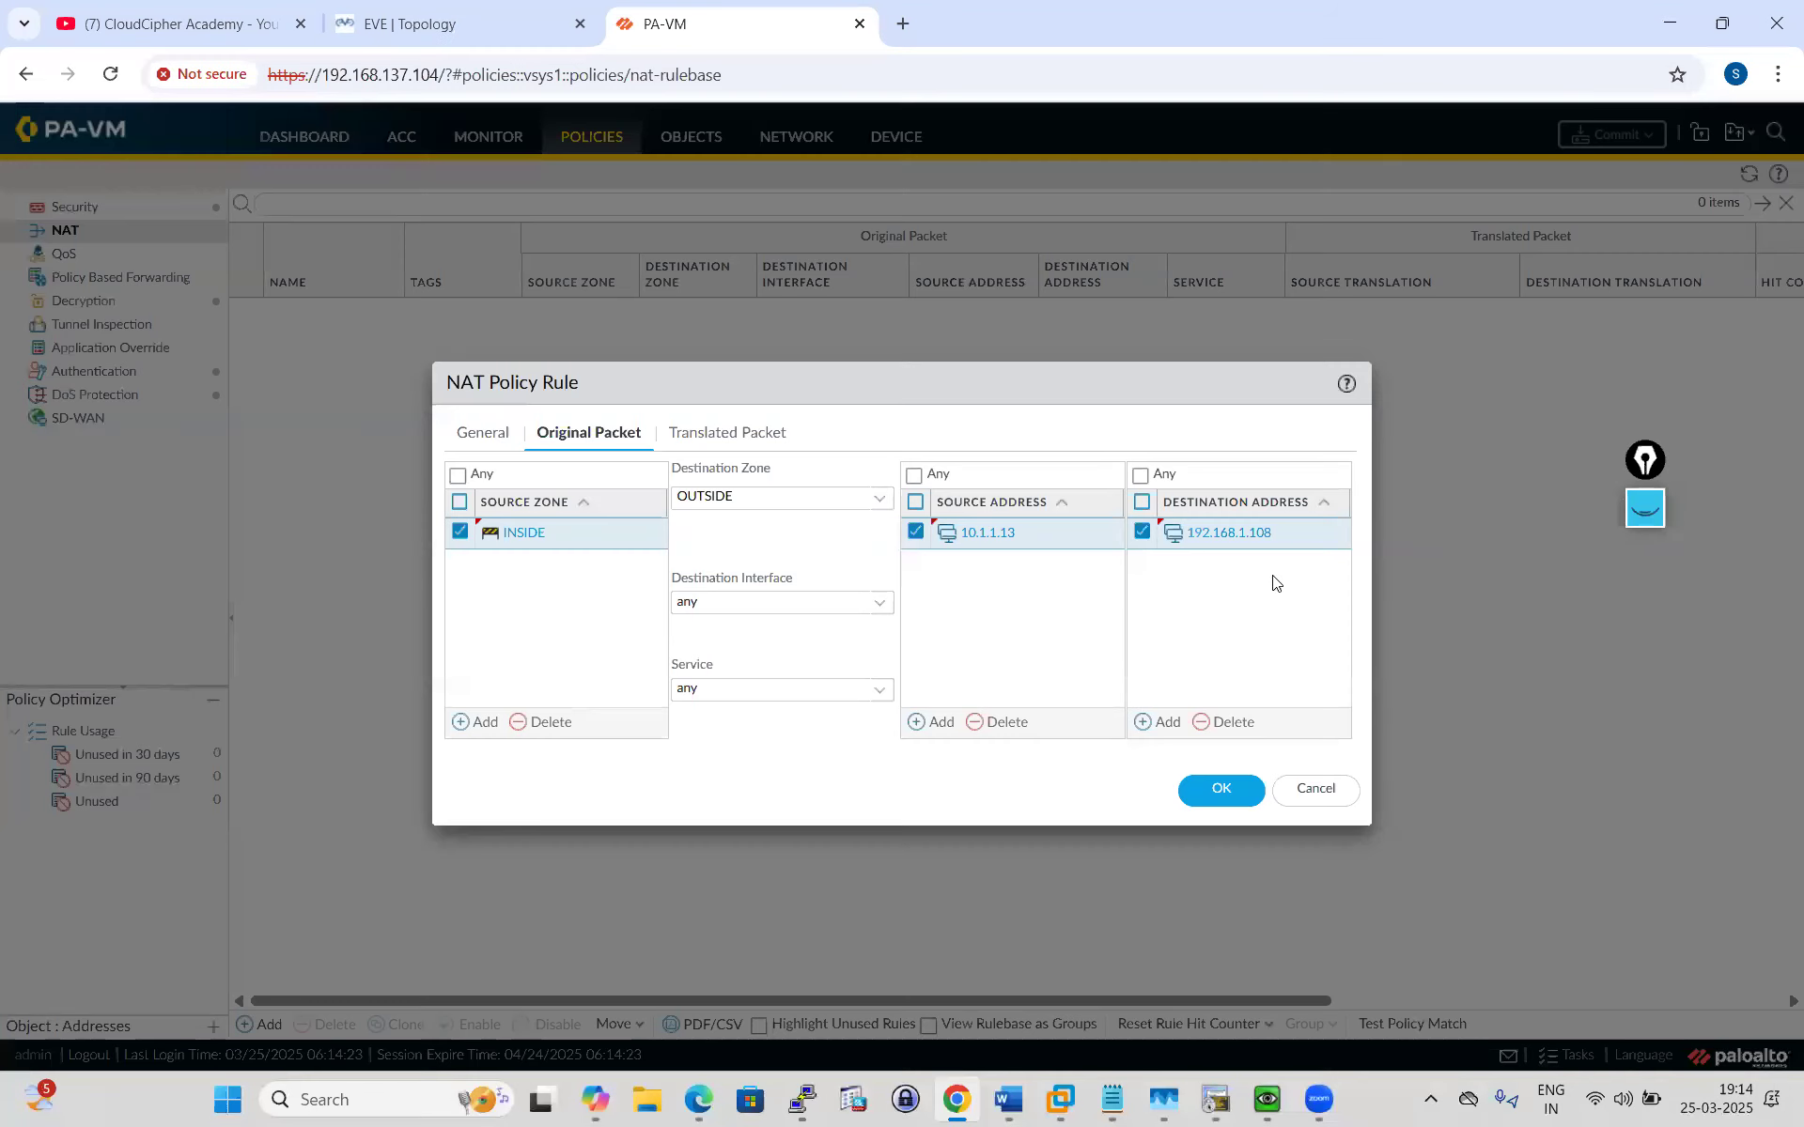
click(451, 23)
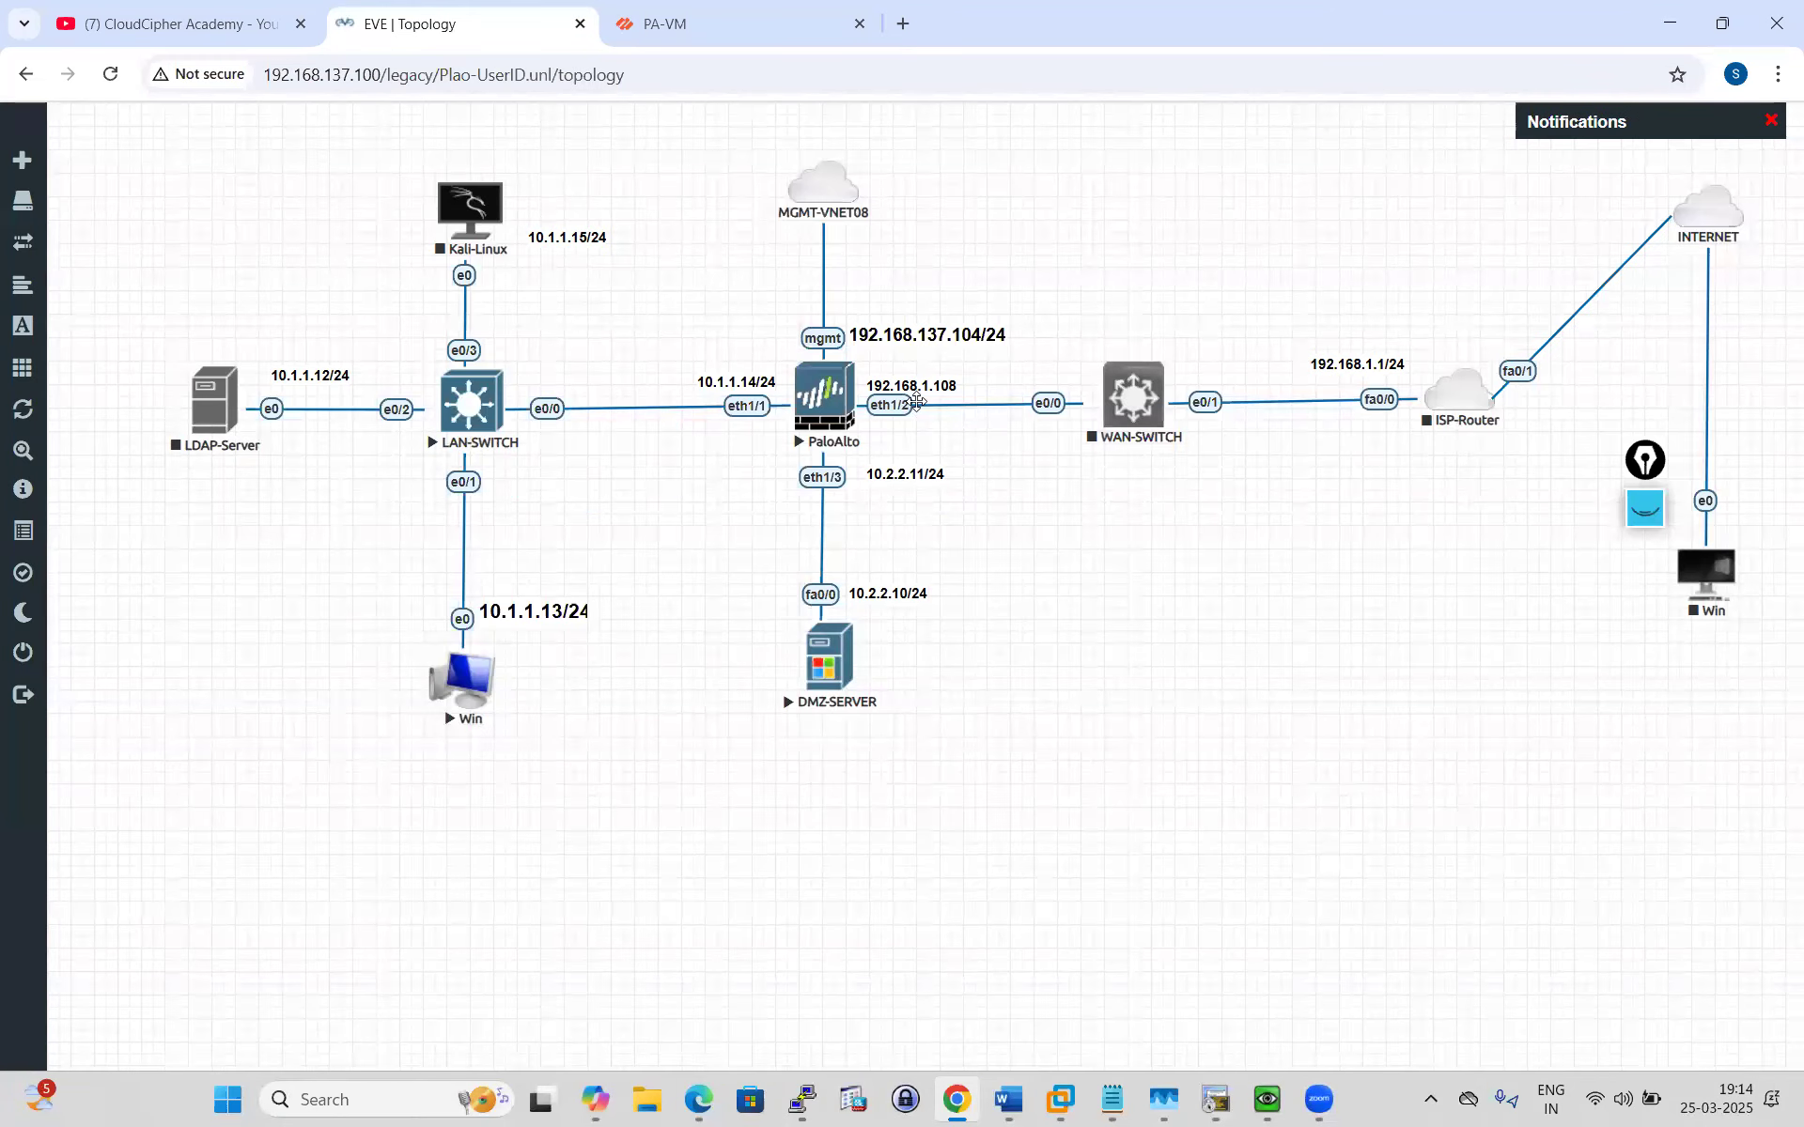
click(707, 9)
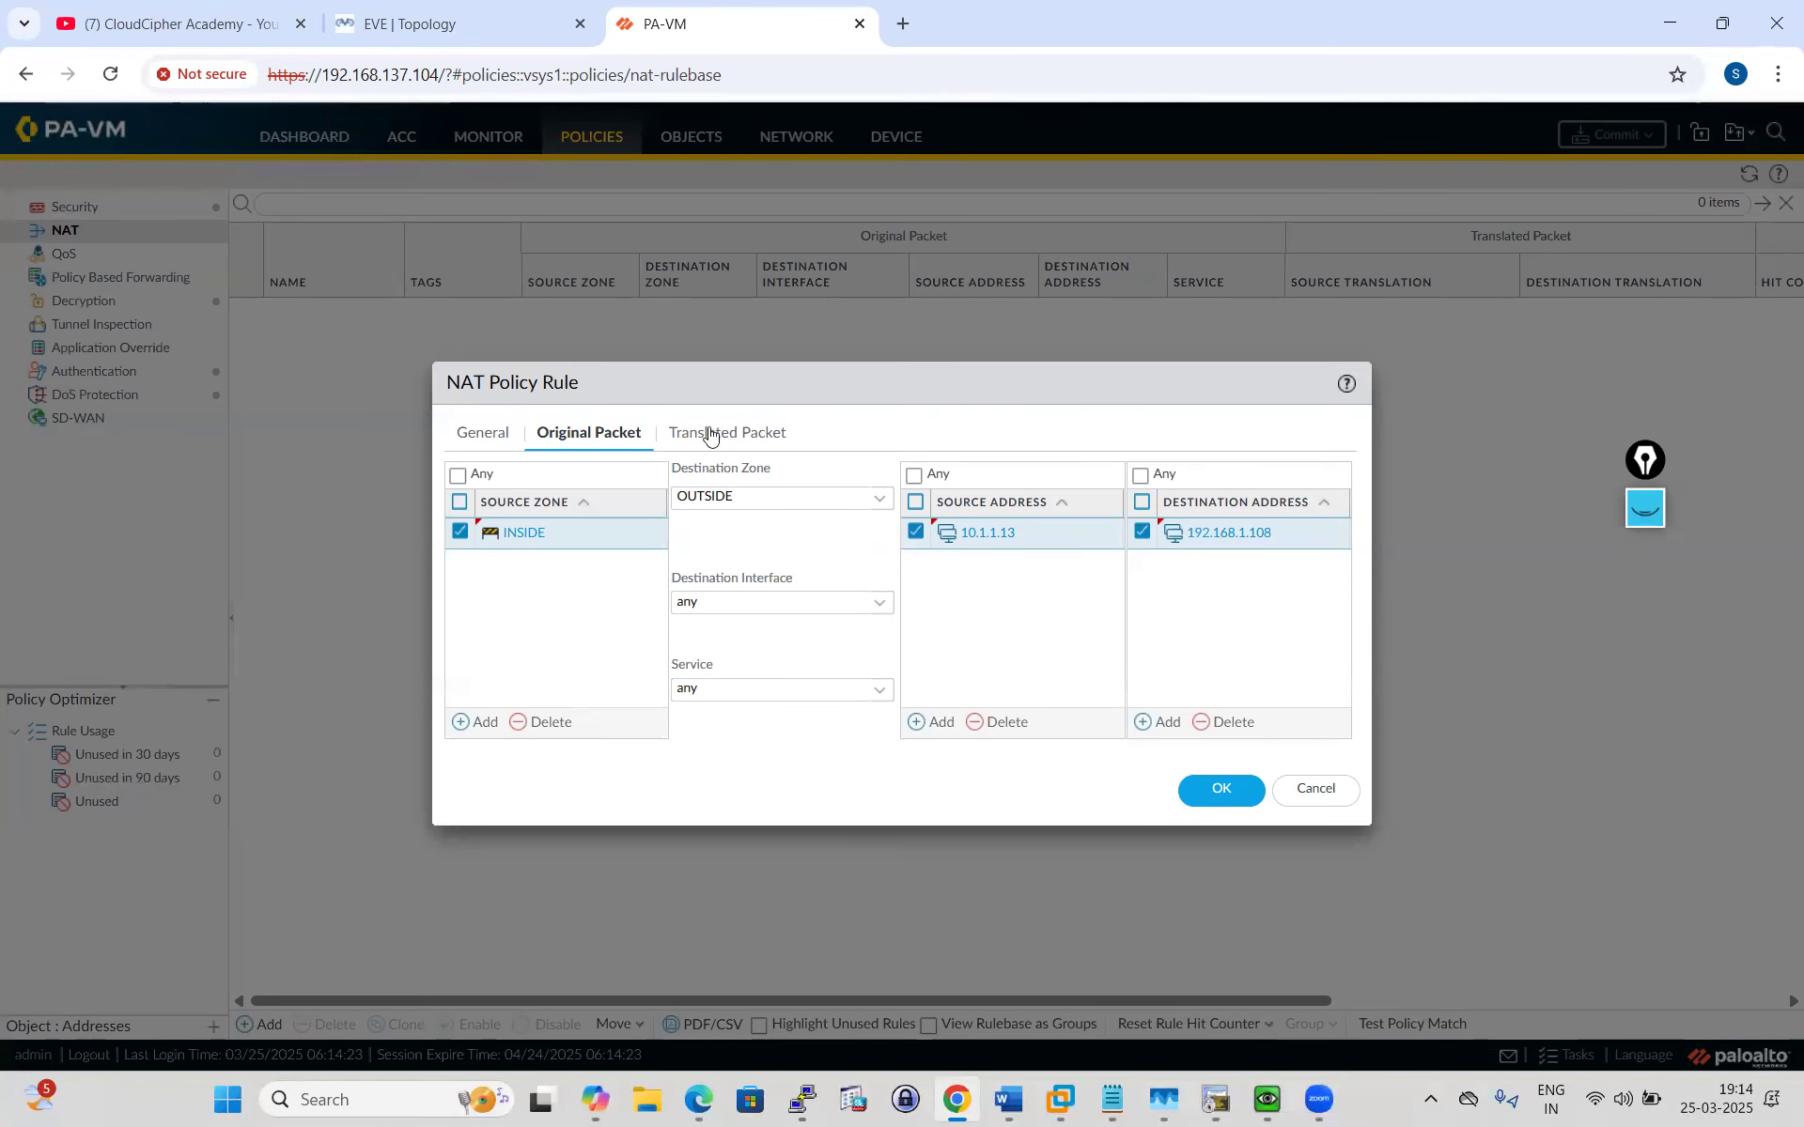
Set the translated packet's source translation type to Dynamic IP And Port with address type Interface Address.
click(757, 437)
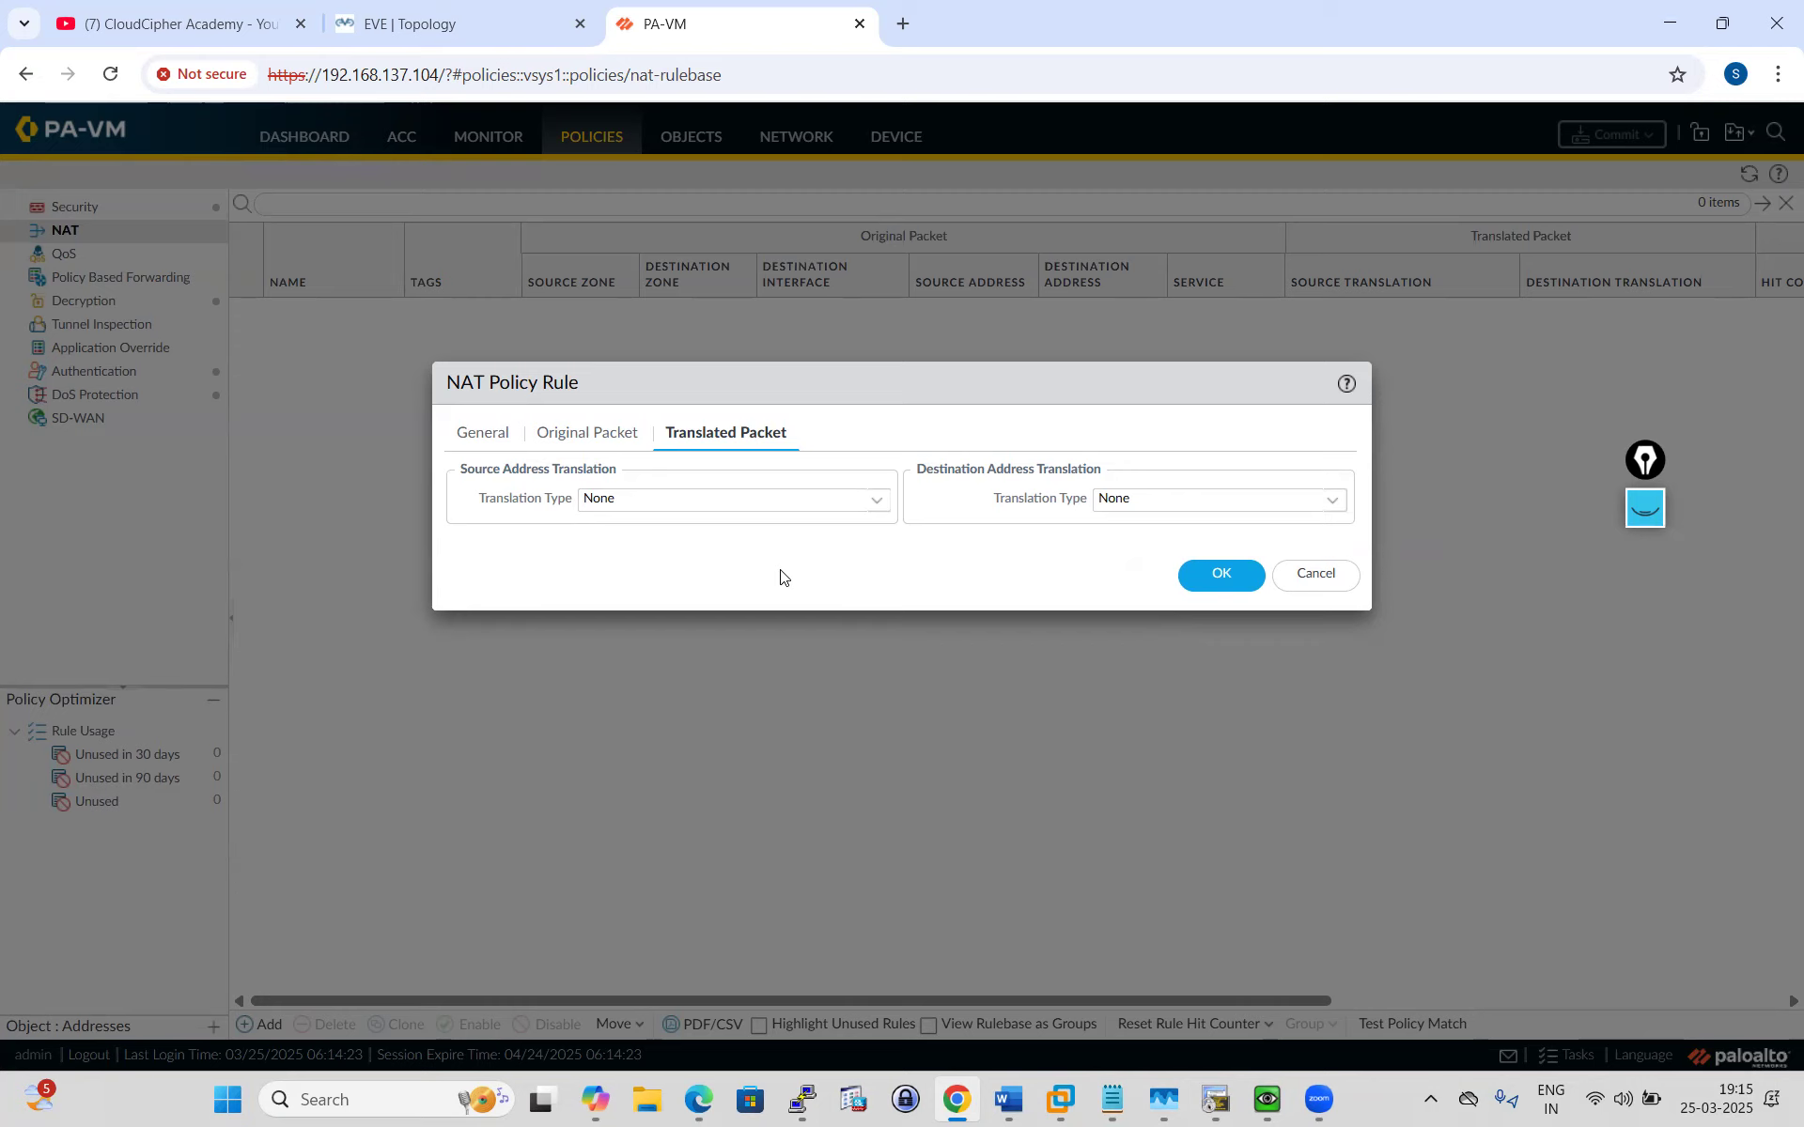
click(880, 500)
click(715, 530)
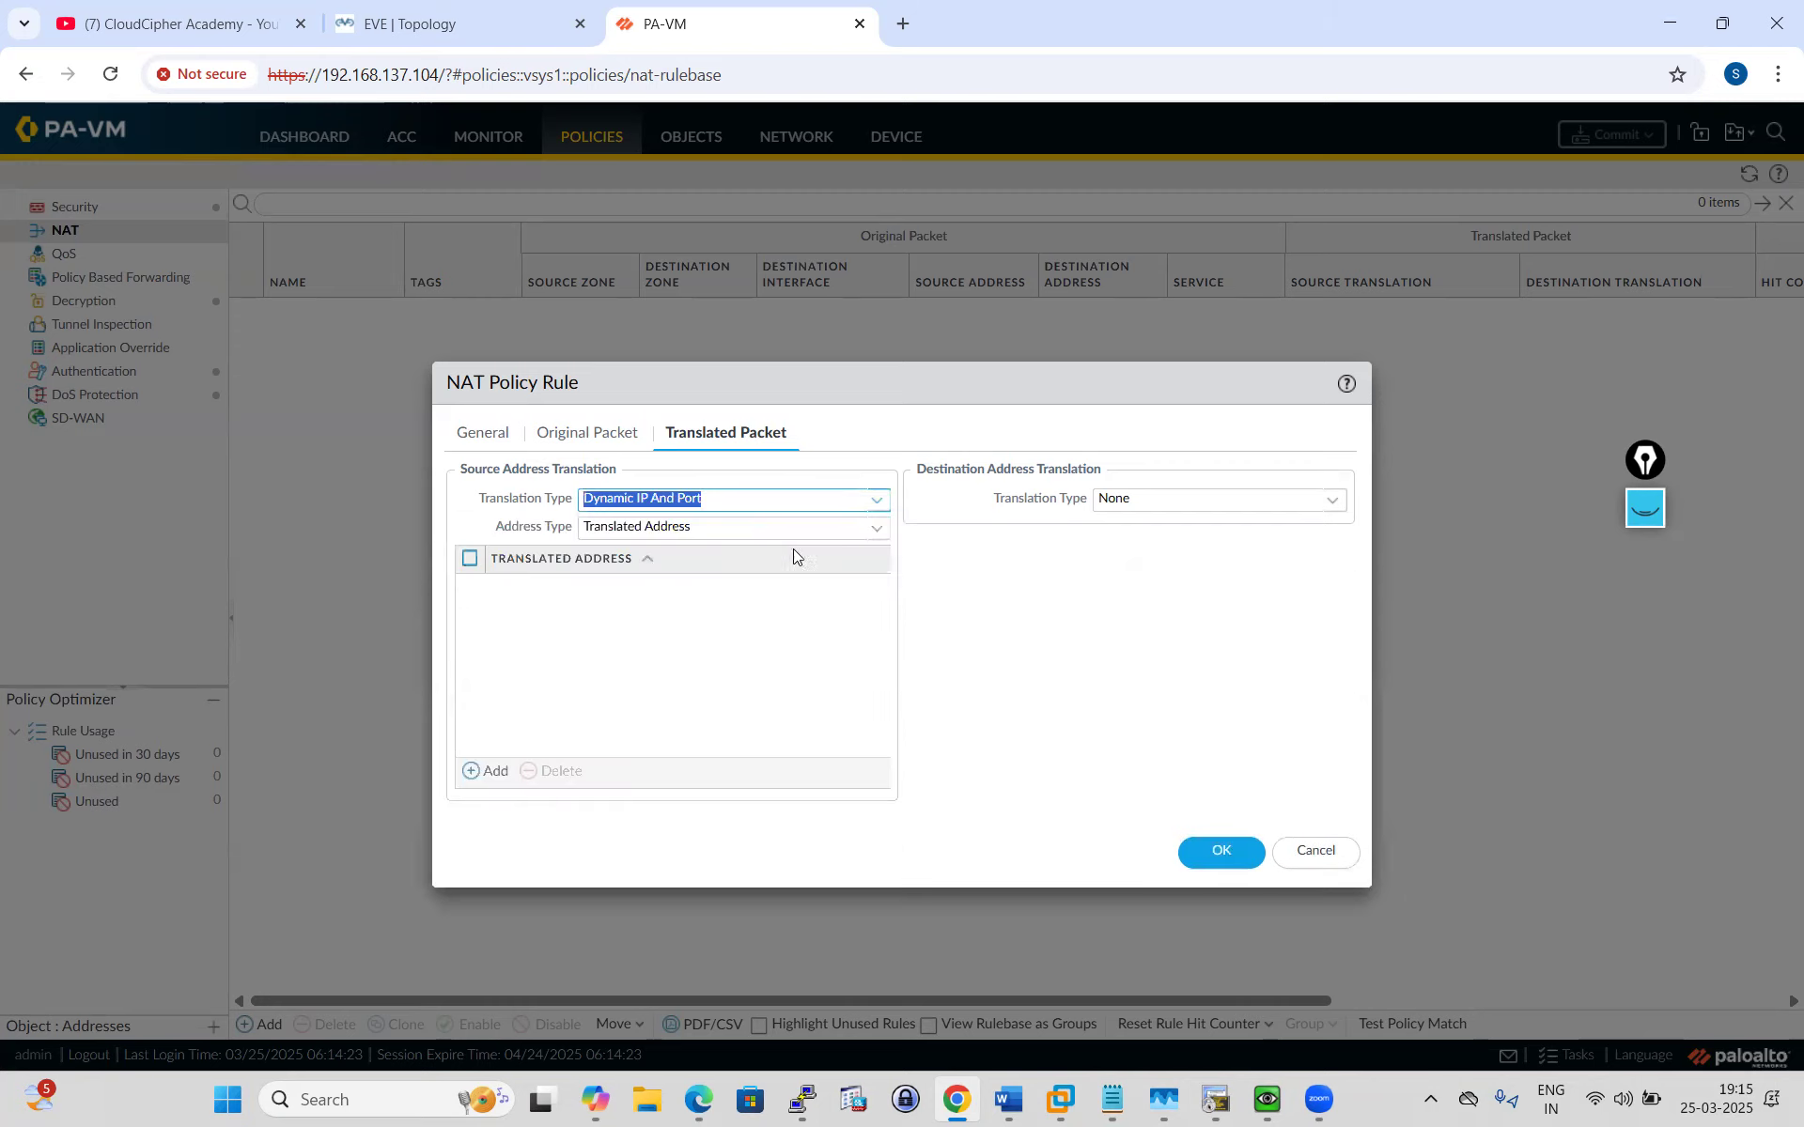
click(878, 528)
click(683, 583)
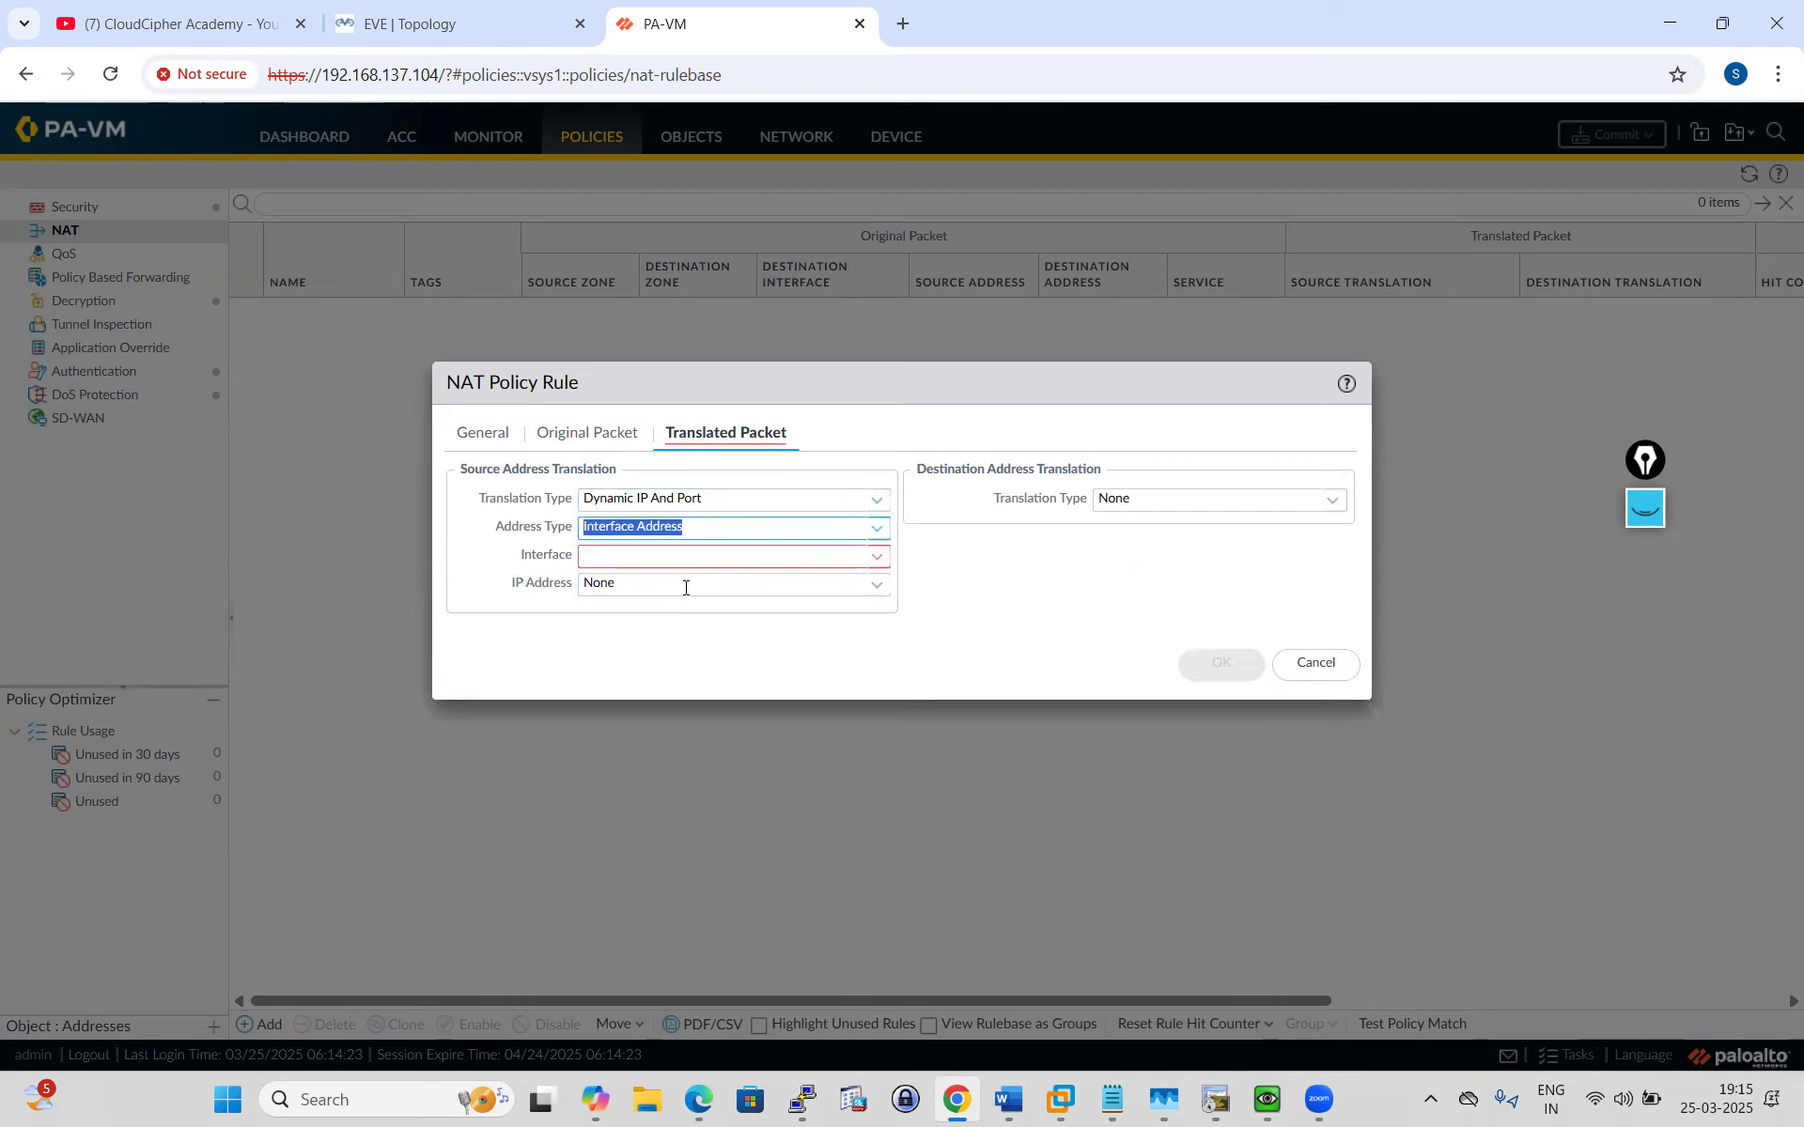
Set the source translation interface to ethernet1/3 with IP address 10.2.2.11/24, checking the DMZ-facing interface in the EVE topology.
click(413, 24)
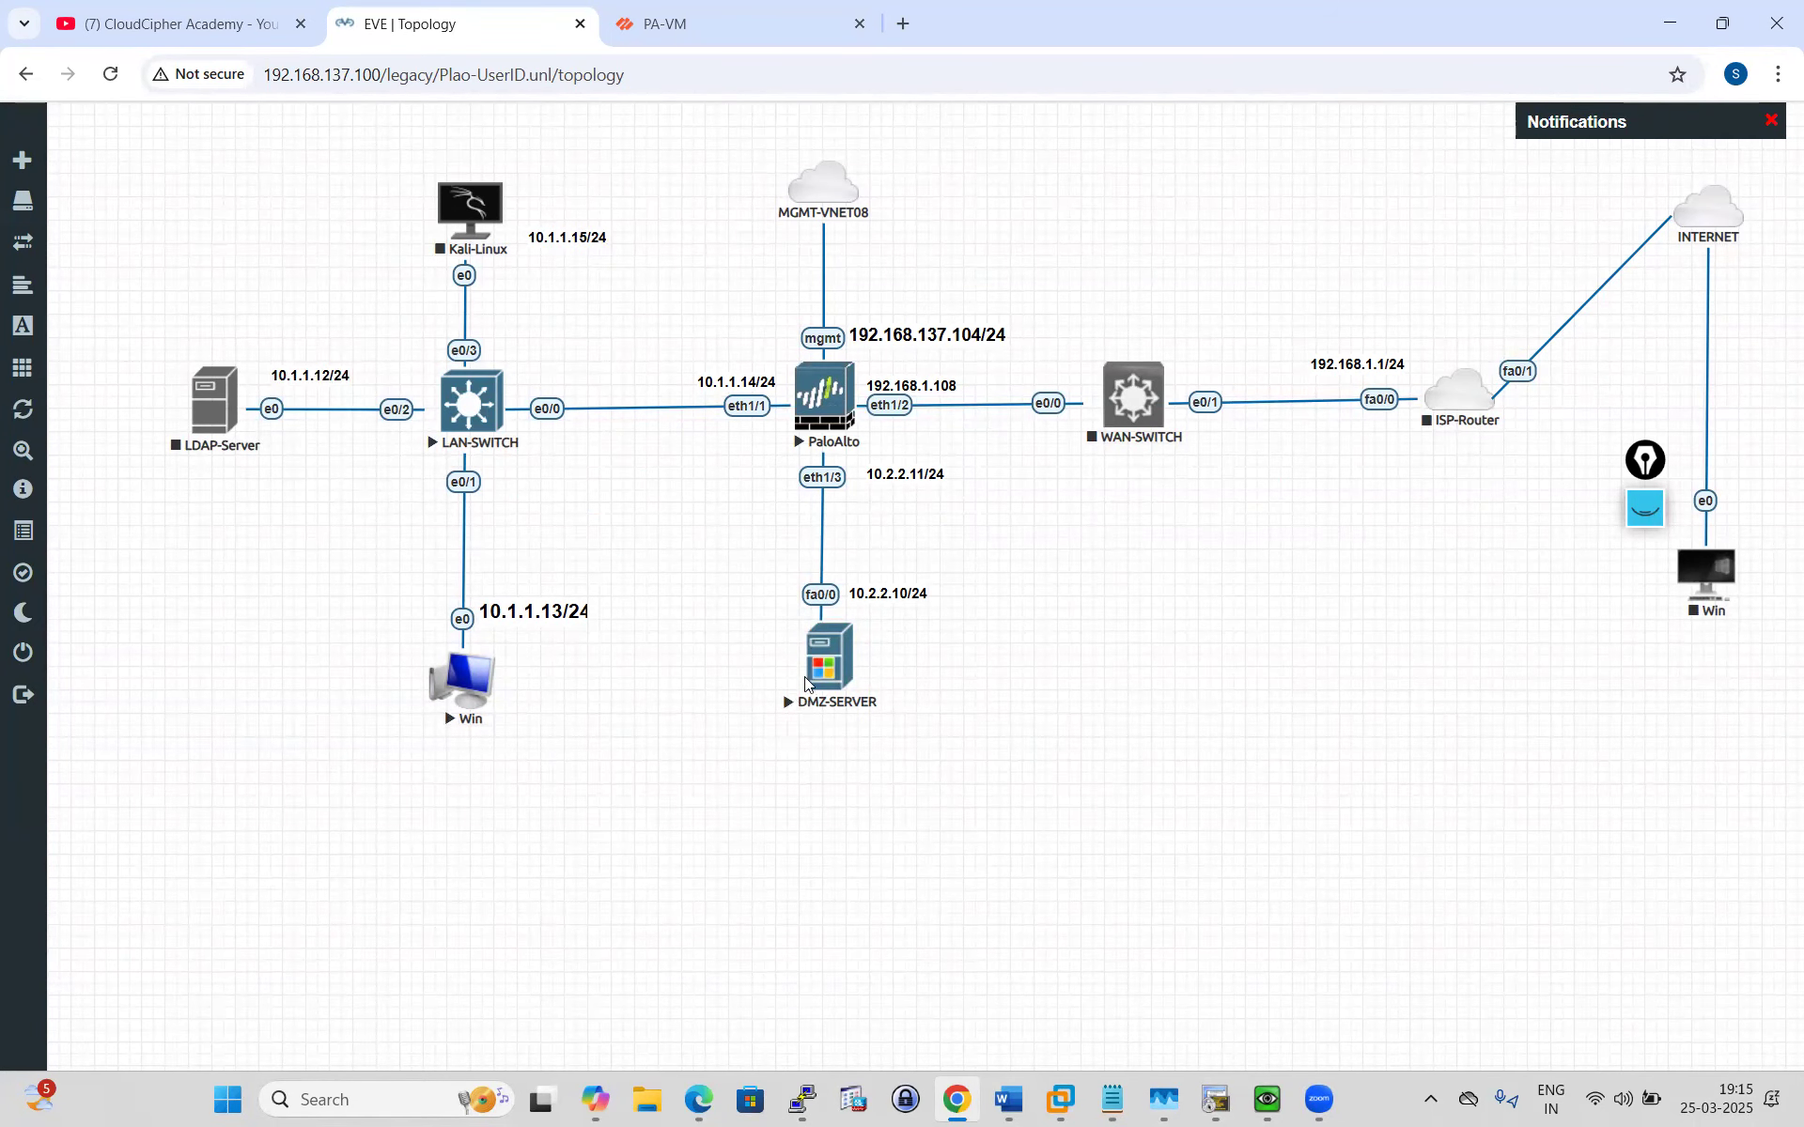
click(686, 5)
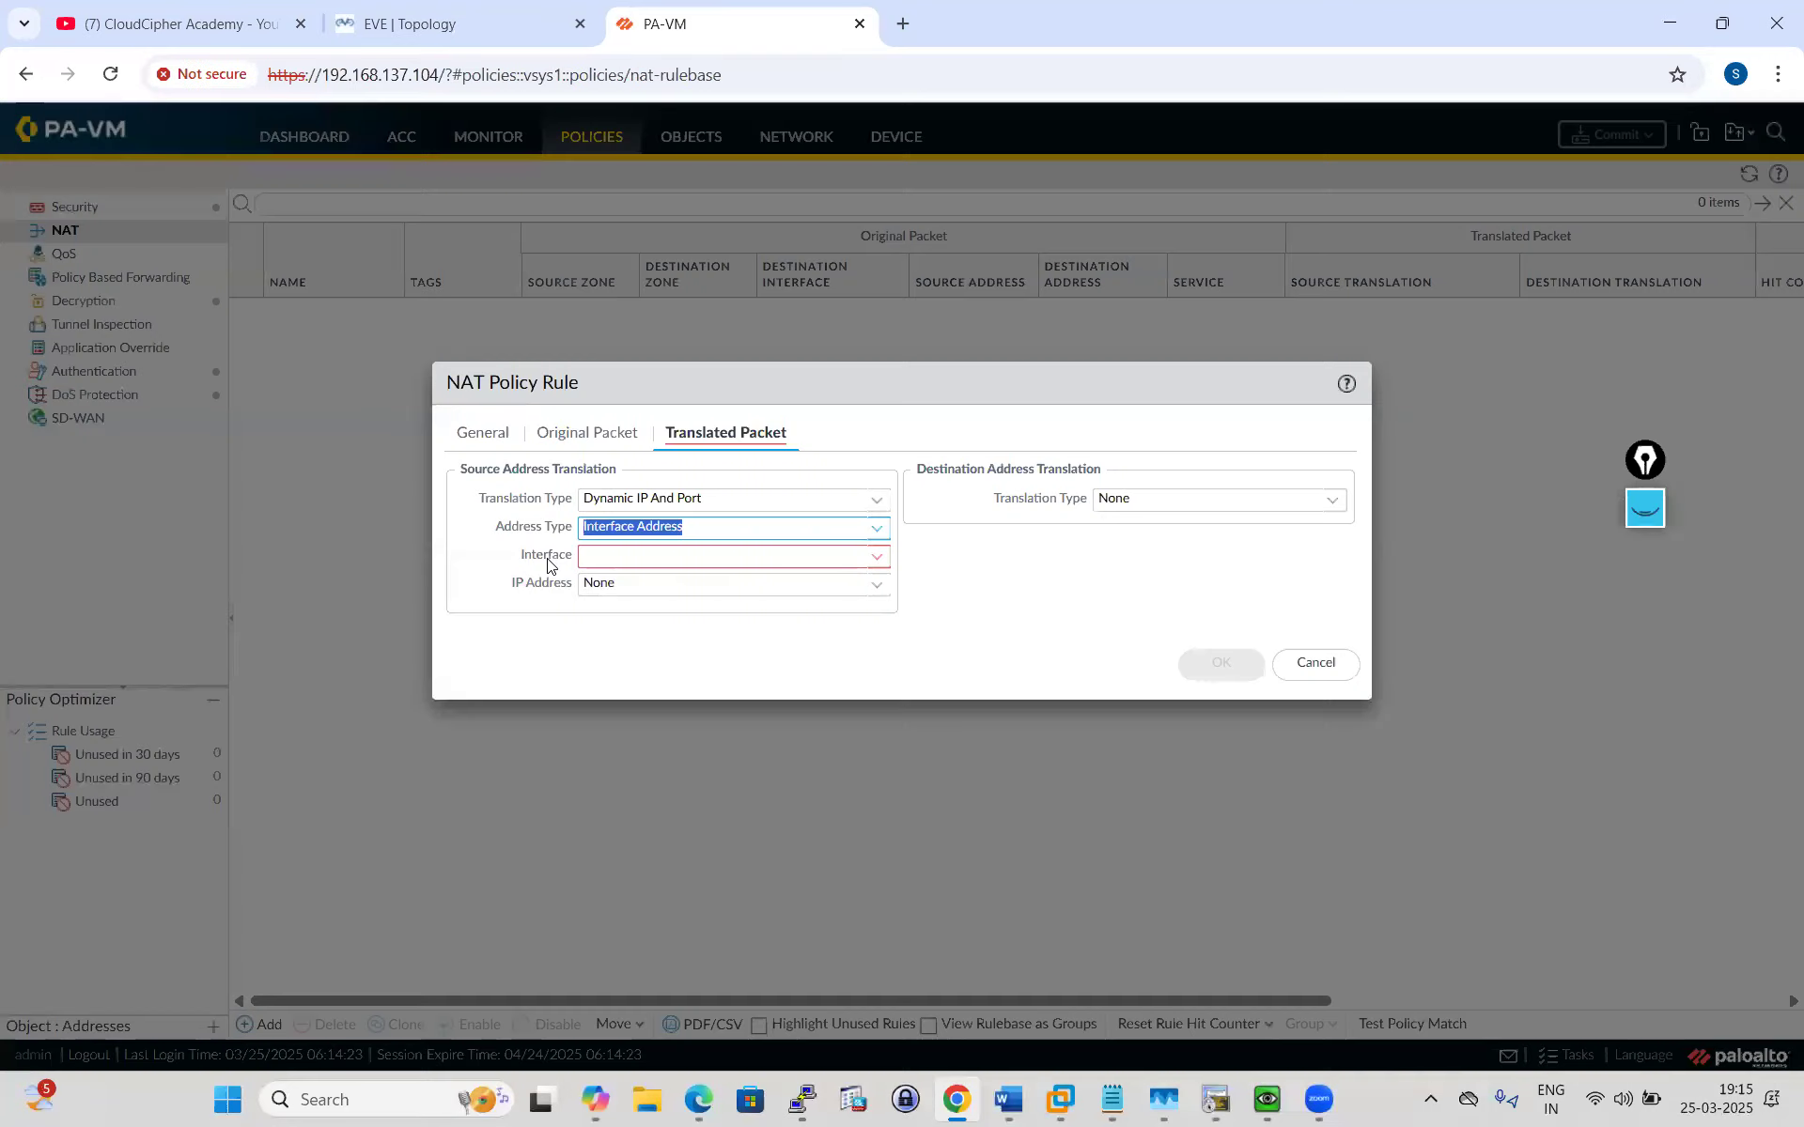
click(863, 562)
click(719, 639)
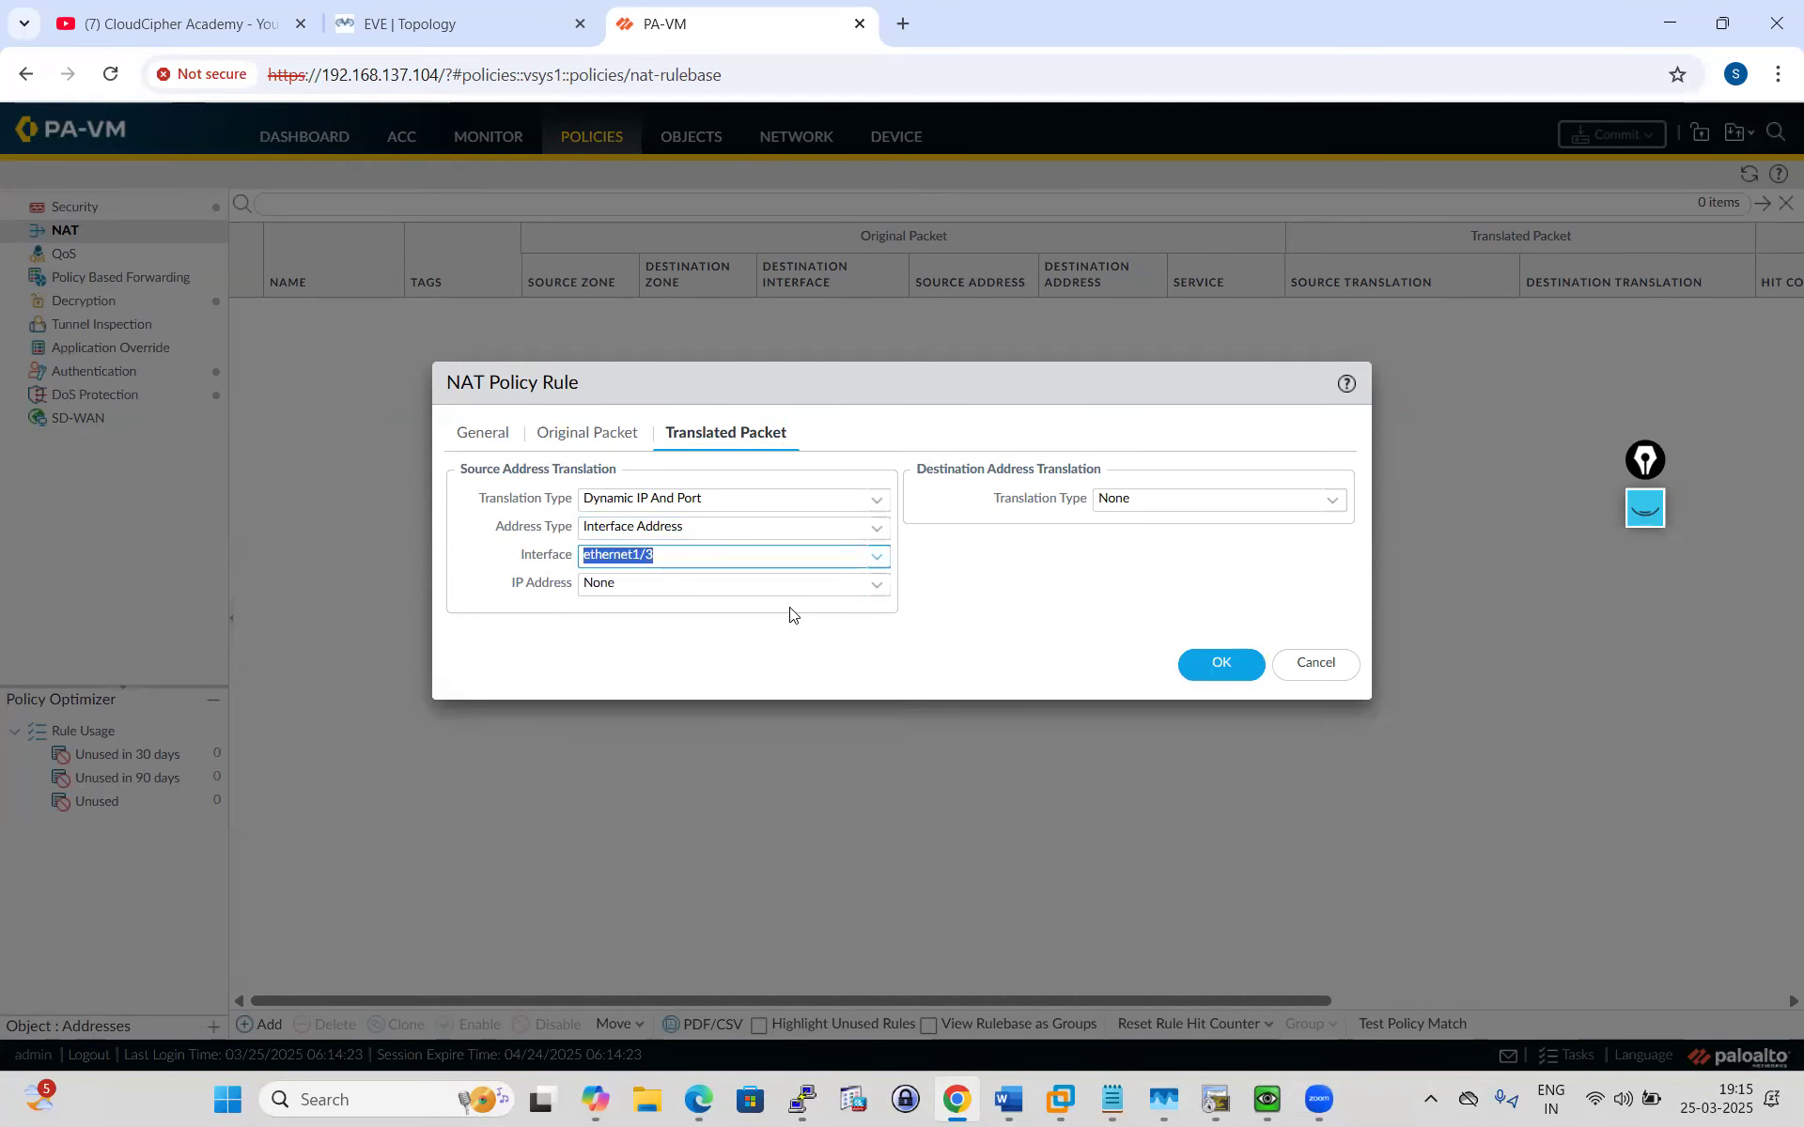
click(869, 586)
click(668, 645)
click(662, 656)
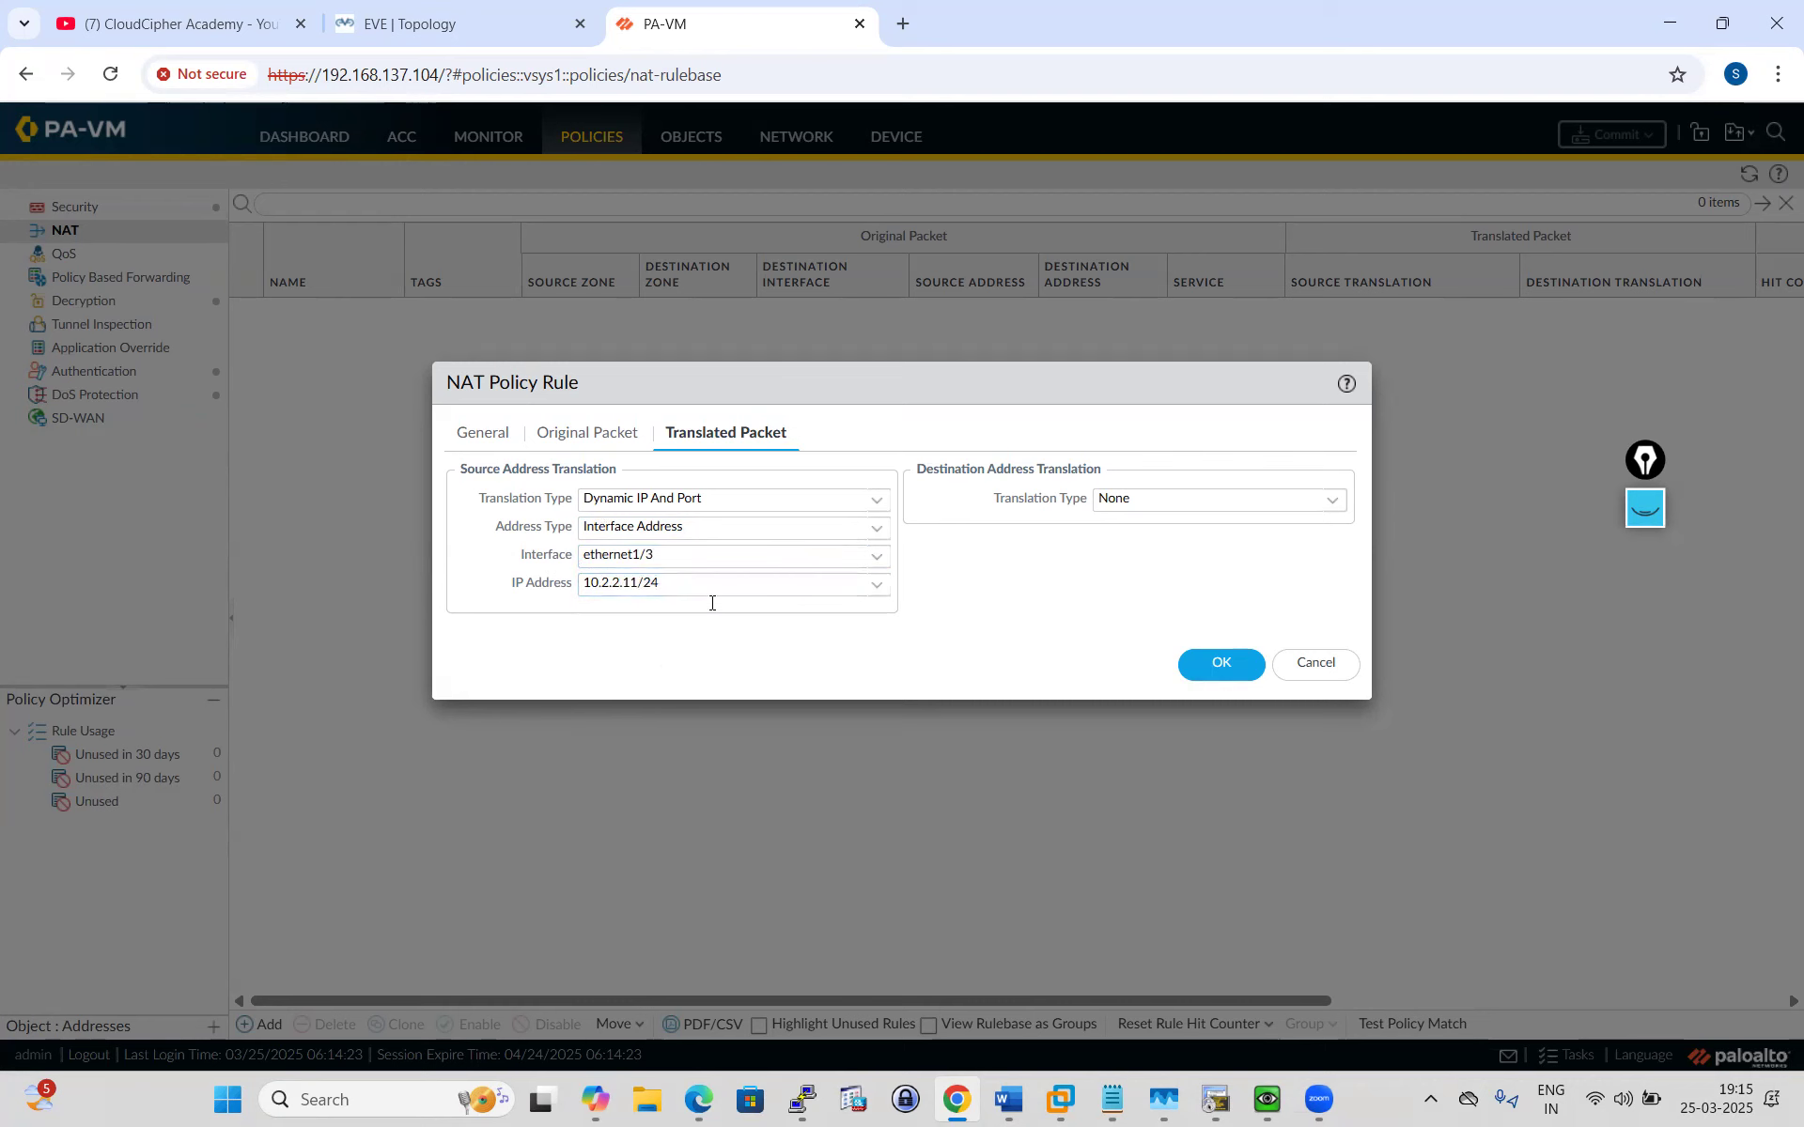
click(404, 24)
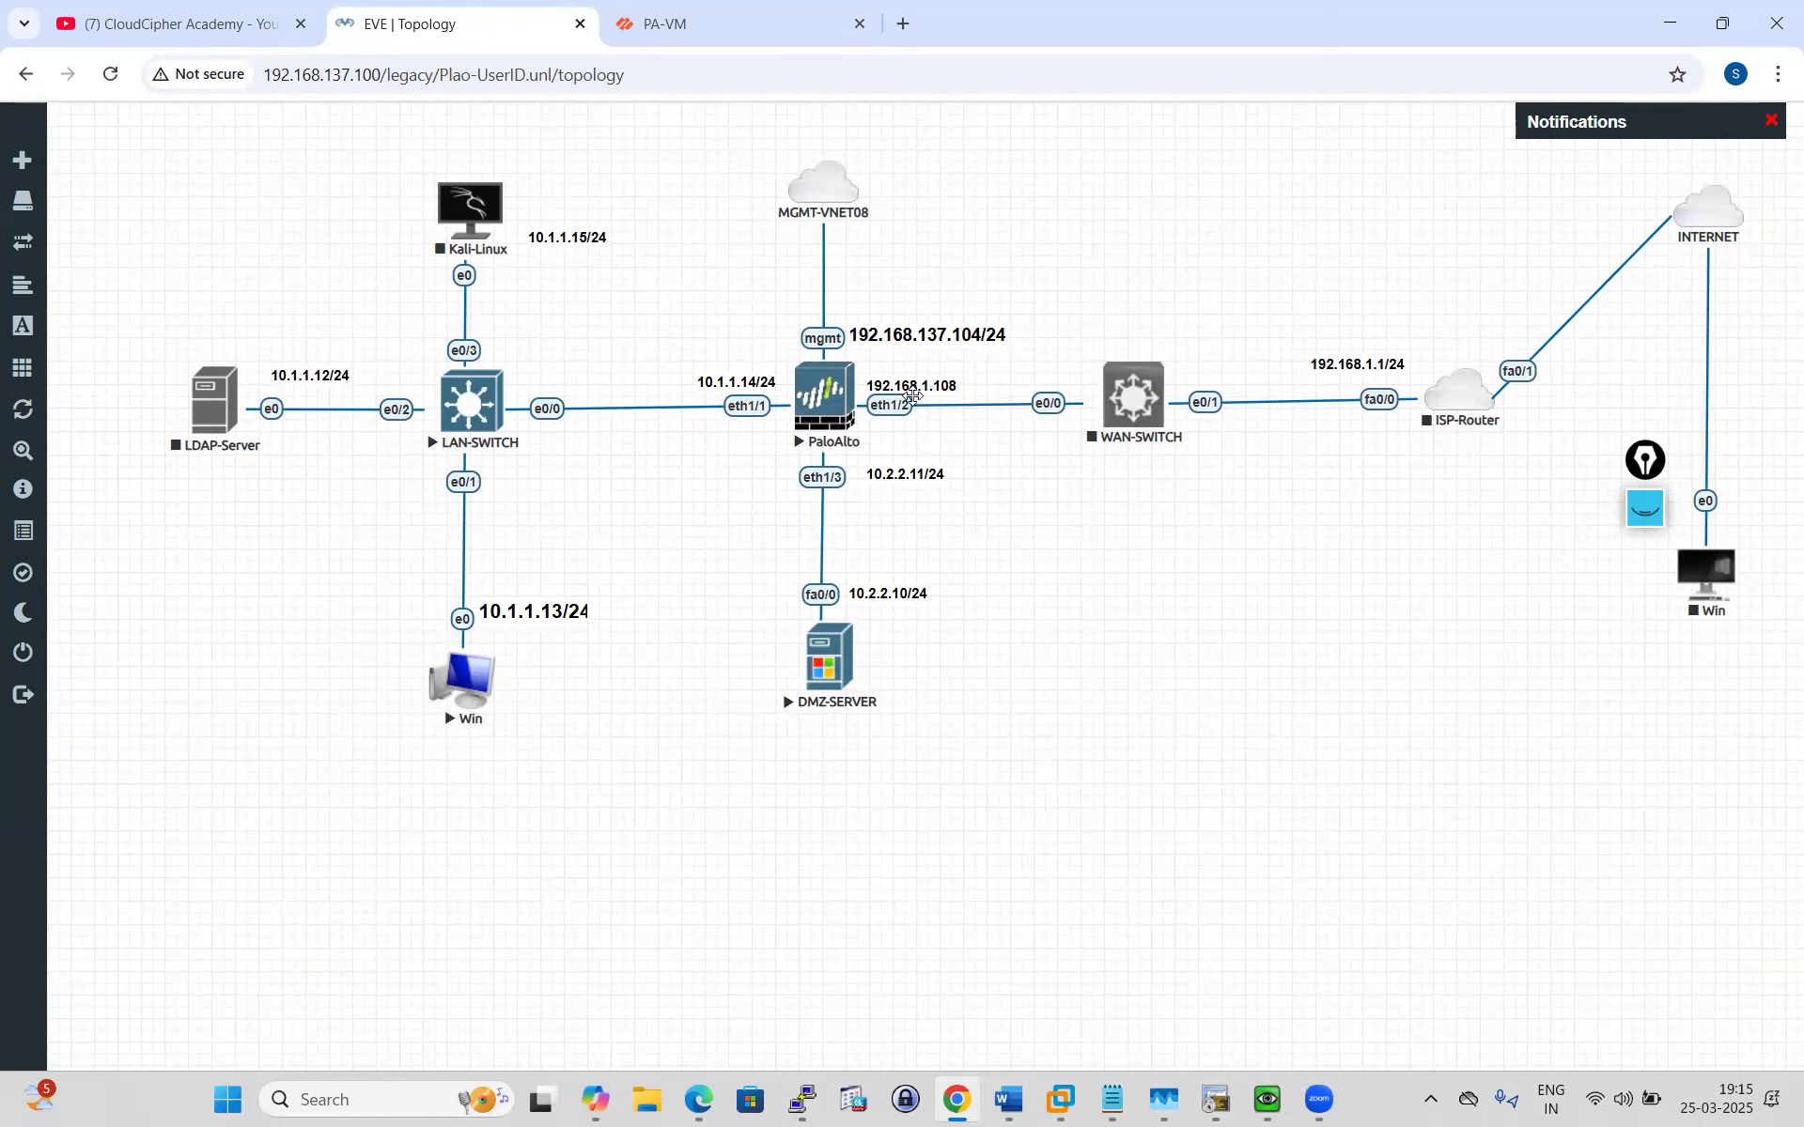
click(658, 23)
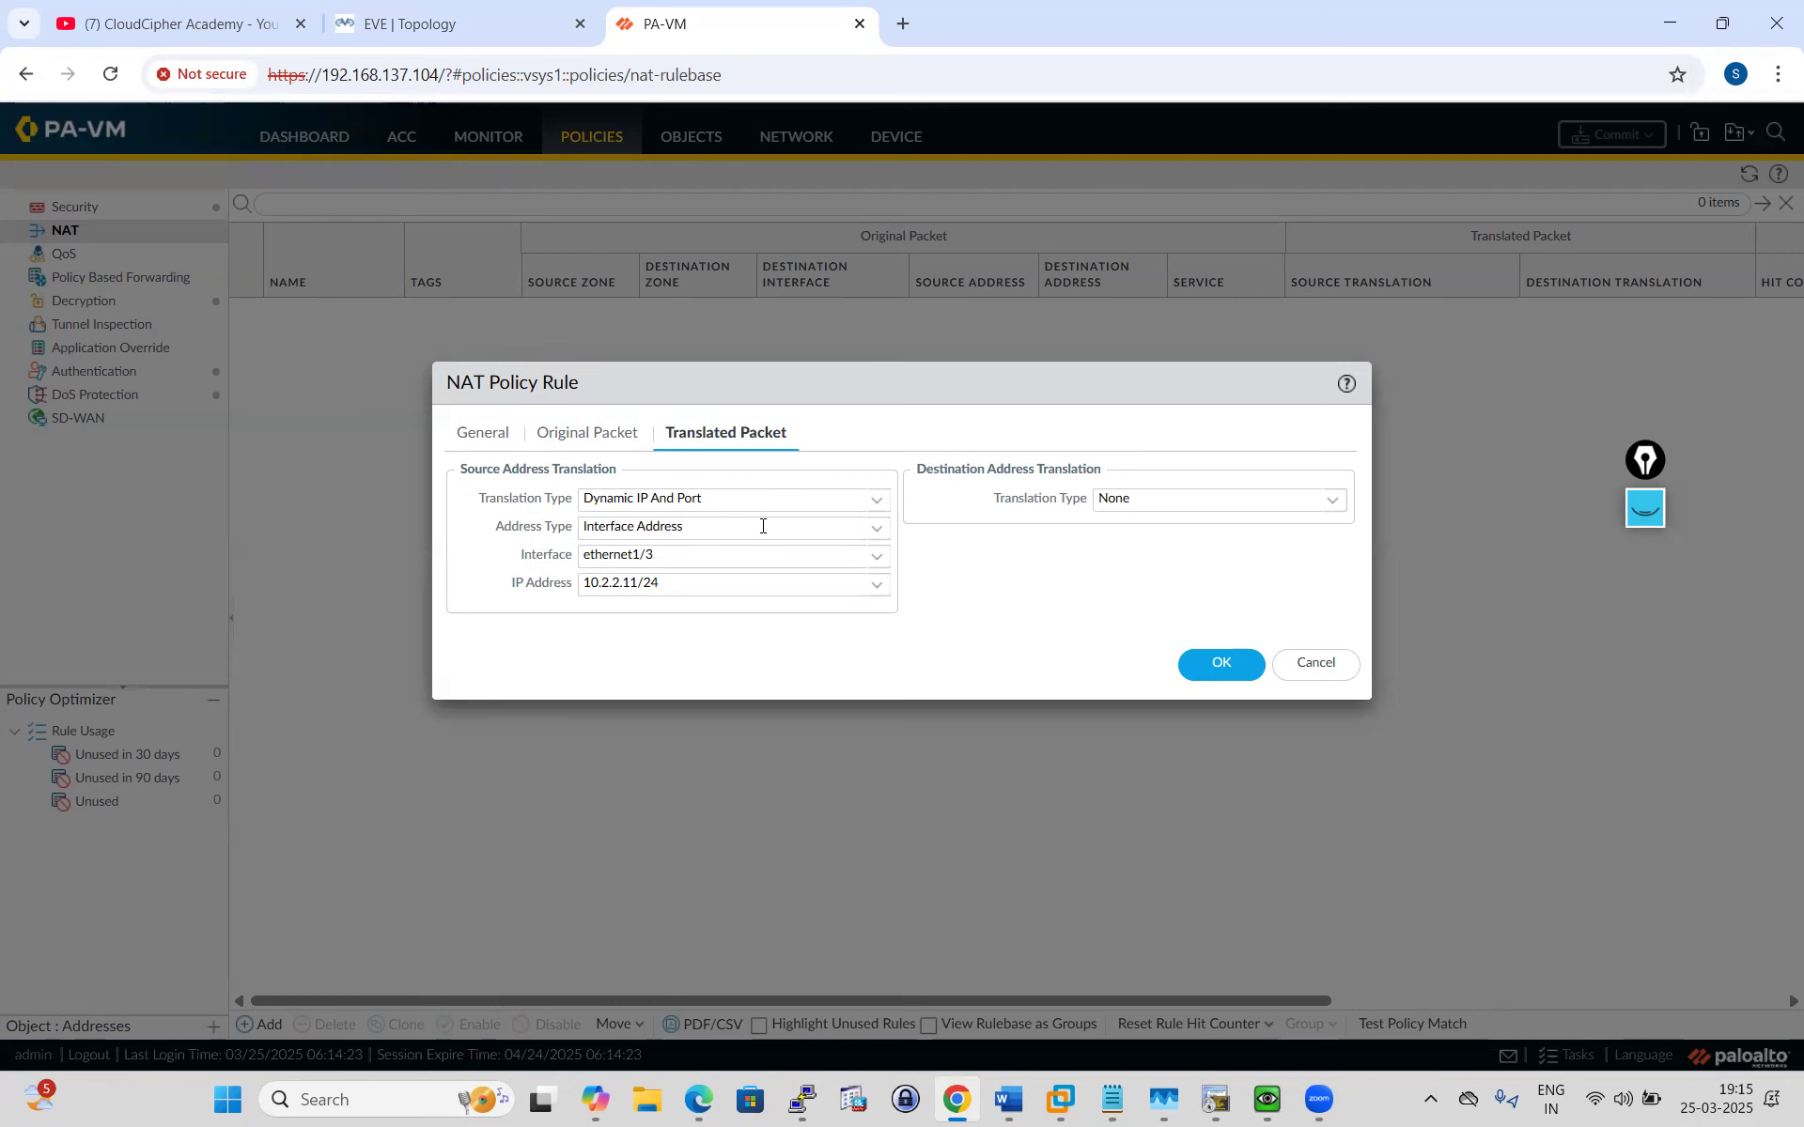
click(460, 26)
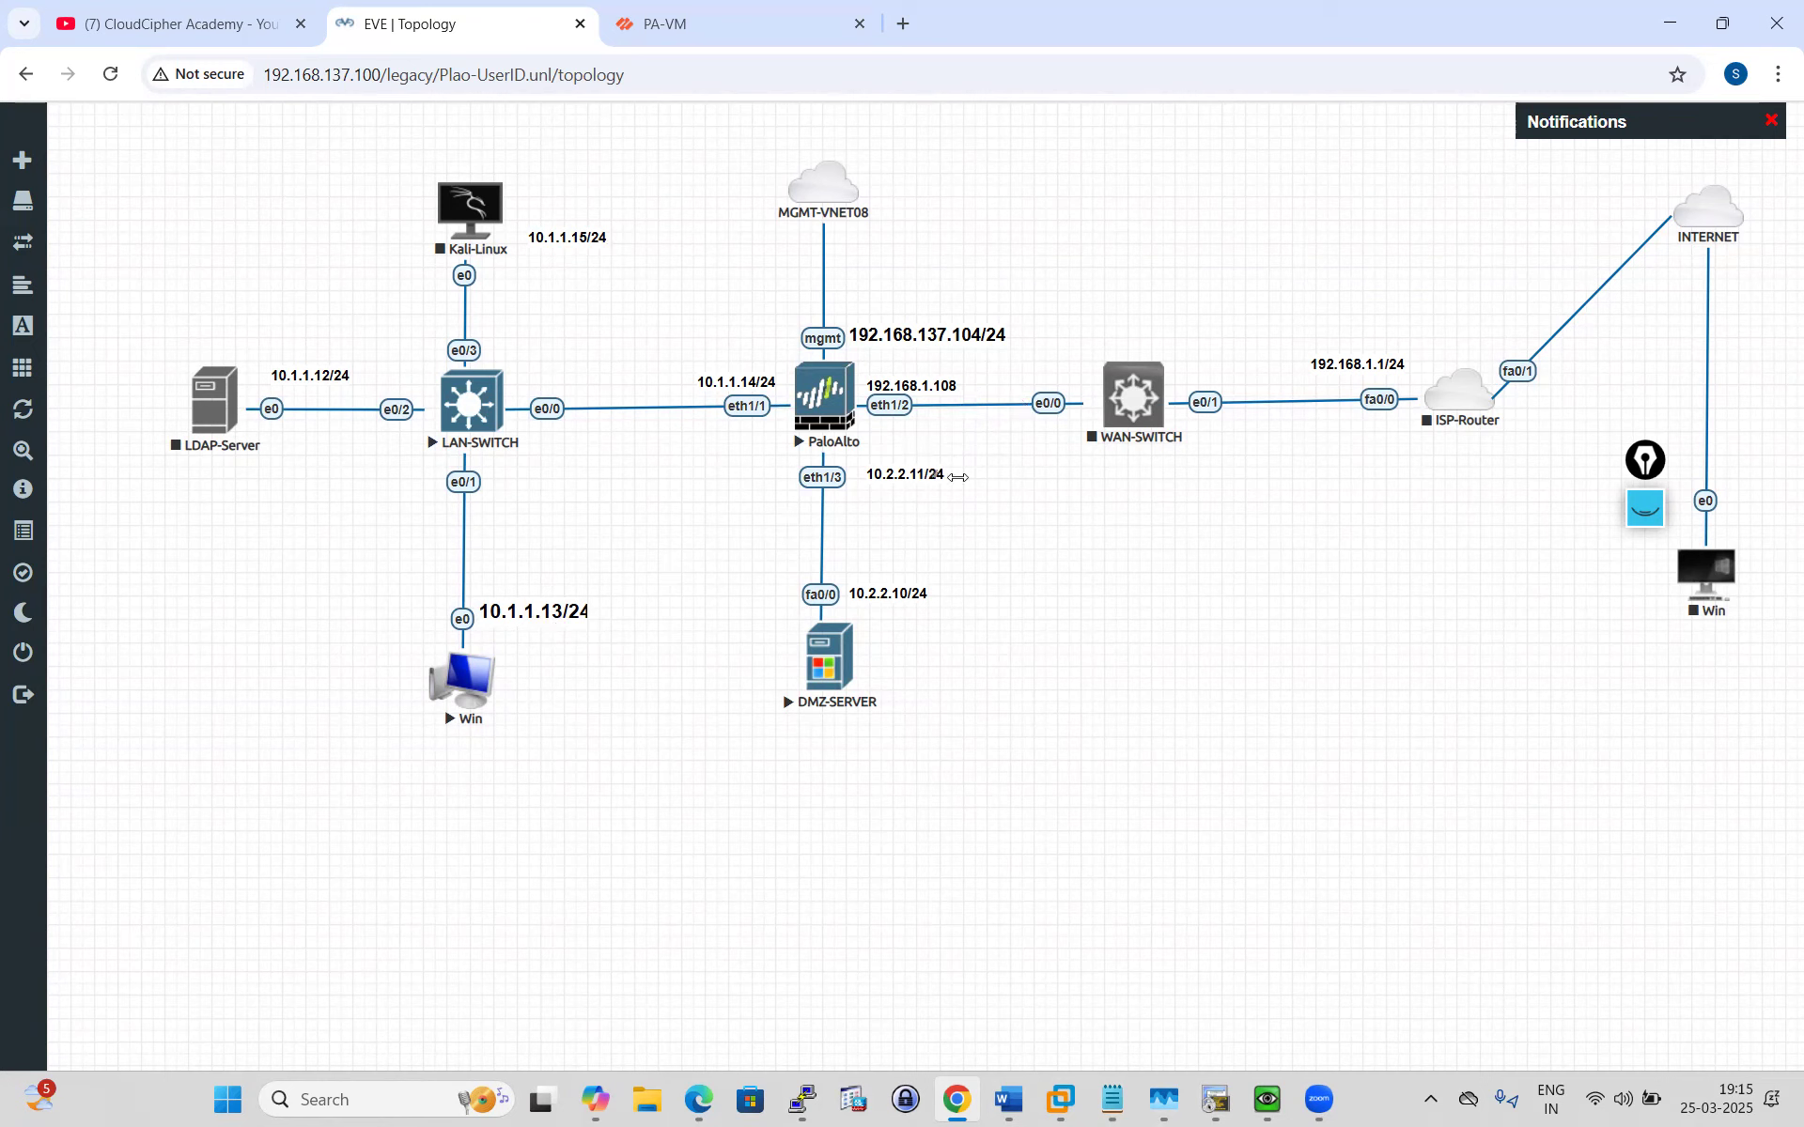
click(700, 25)
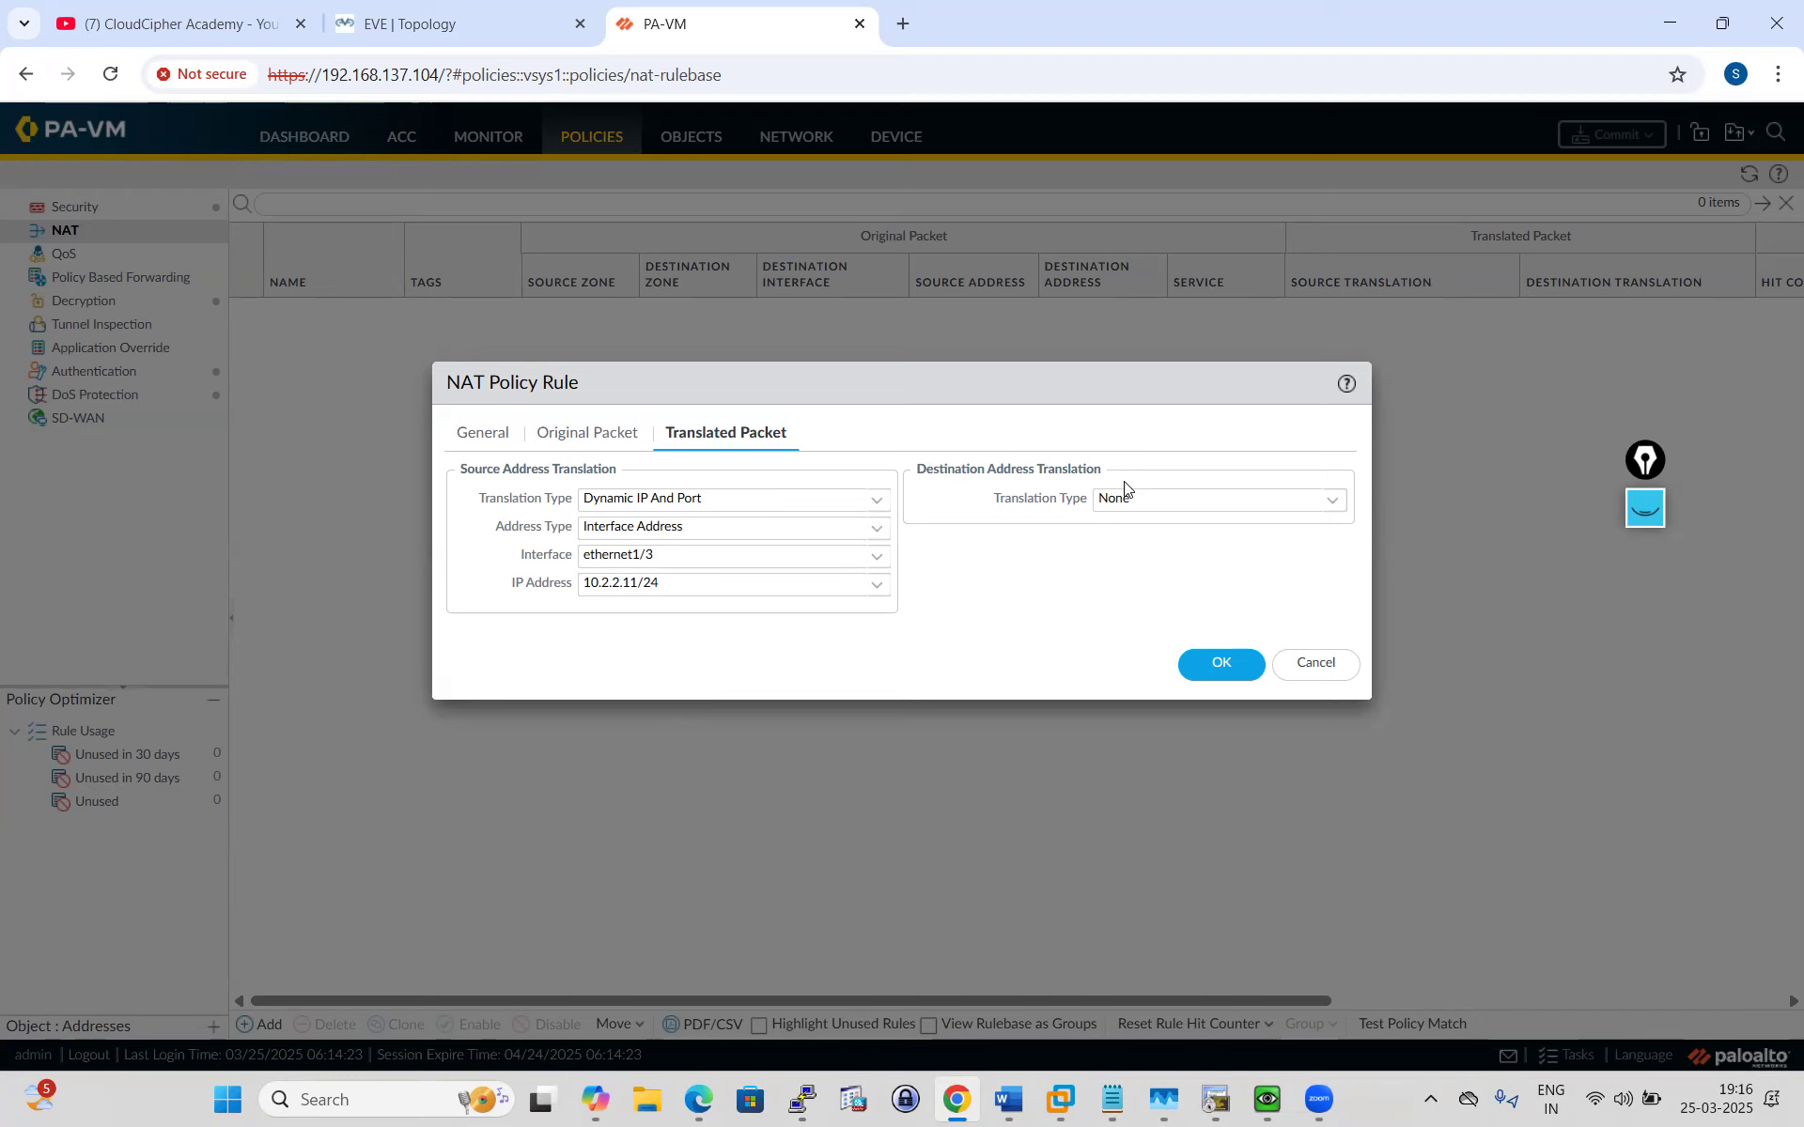
Set destination translation to Static IP with translated address 10.2.2.10, looking up the DMZ-SERVER address in the topology.
click(1330, 502)
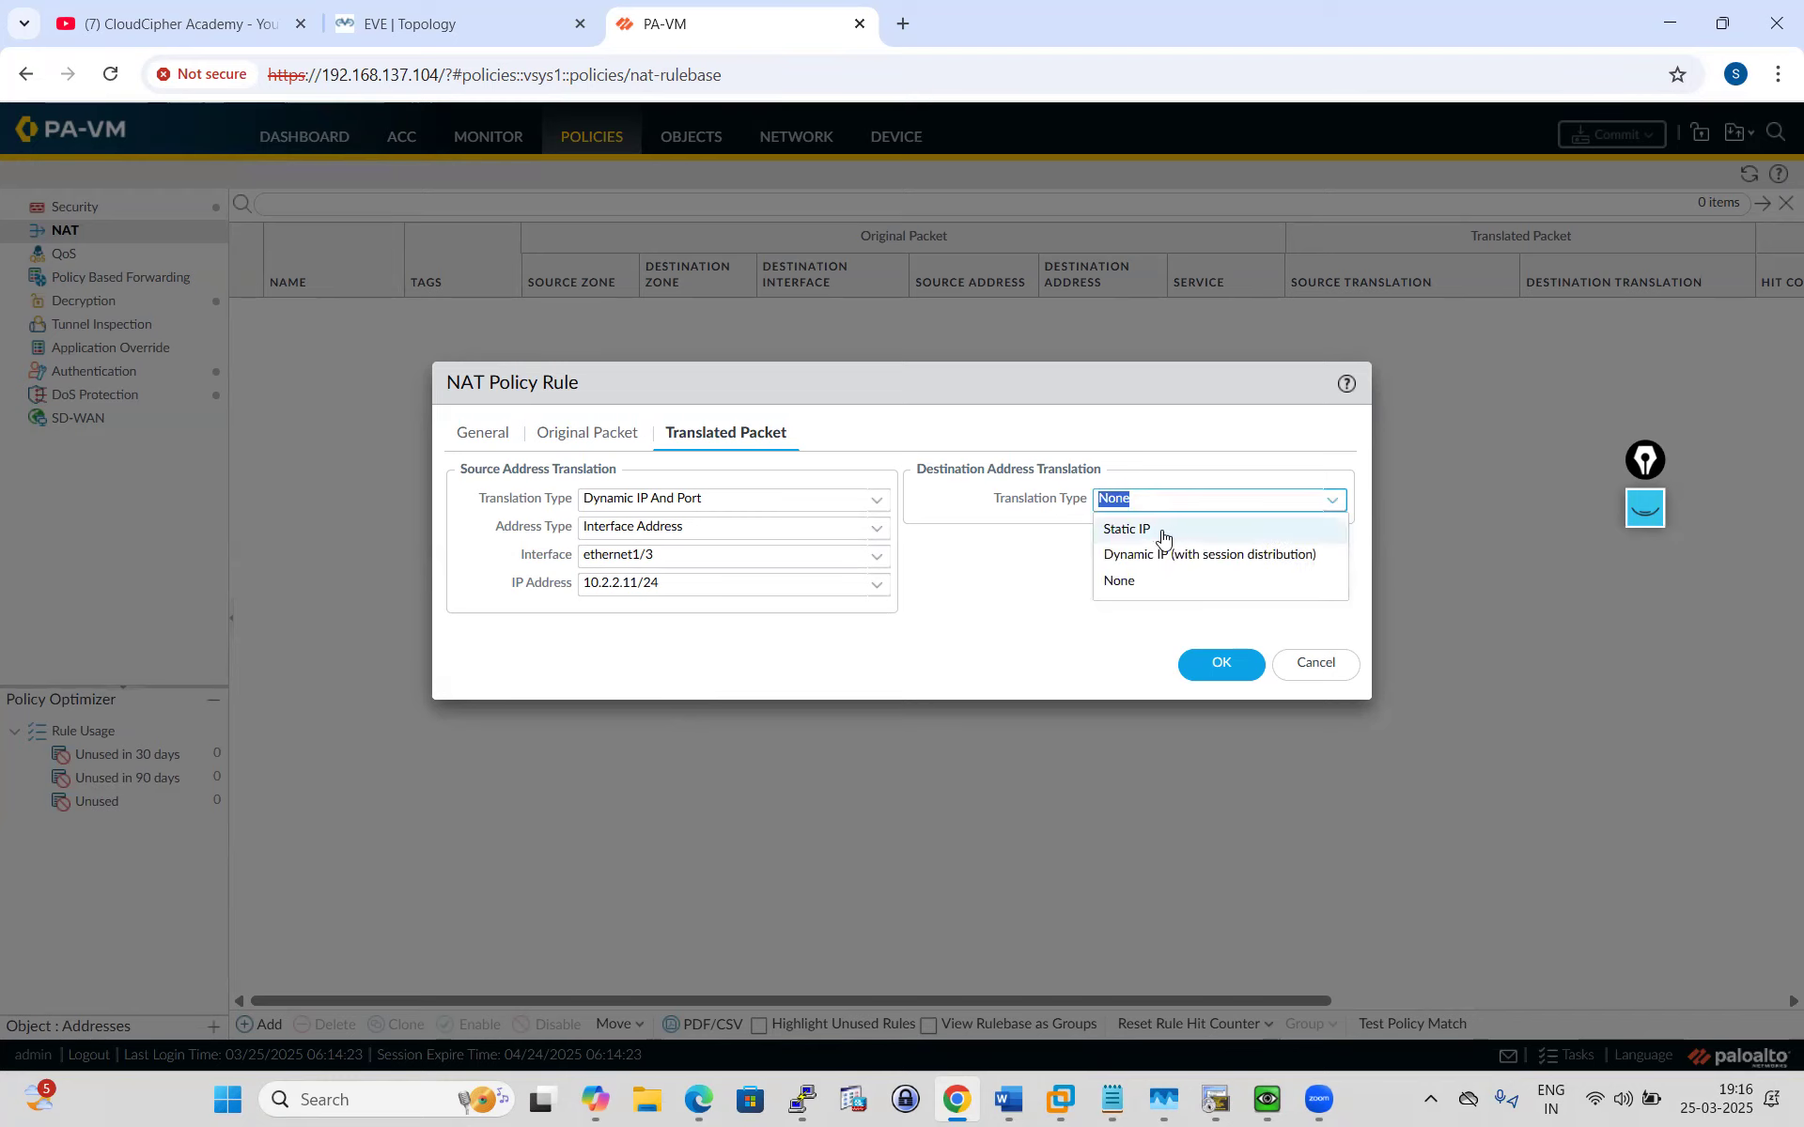
click(1159, 527)
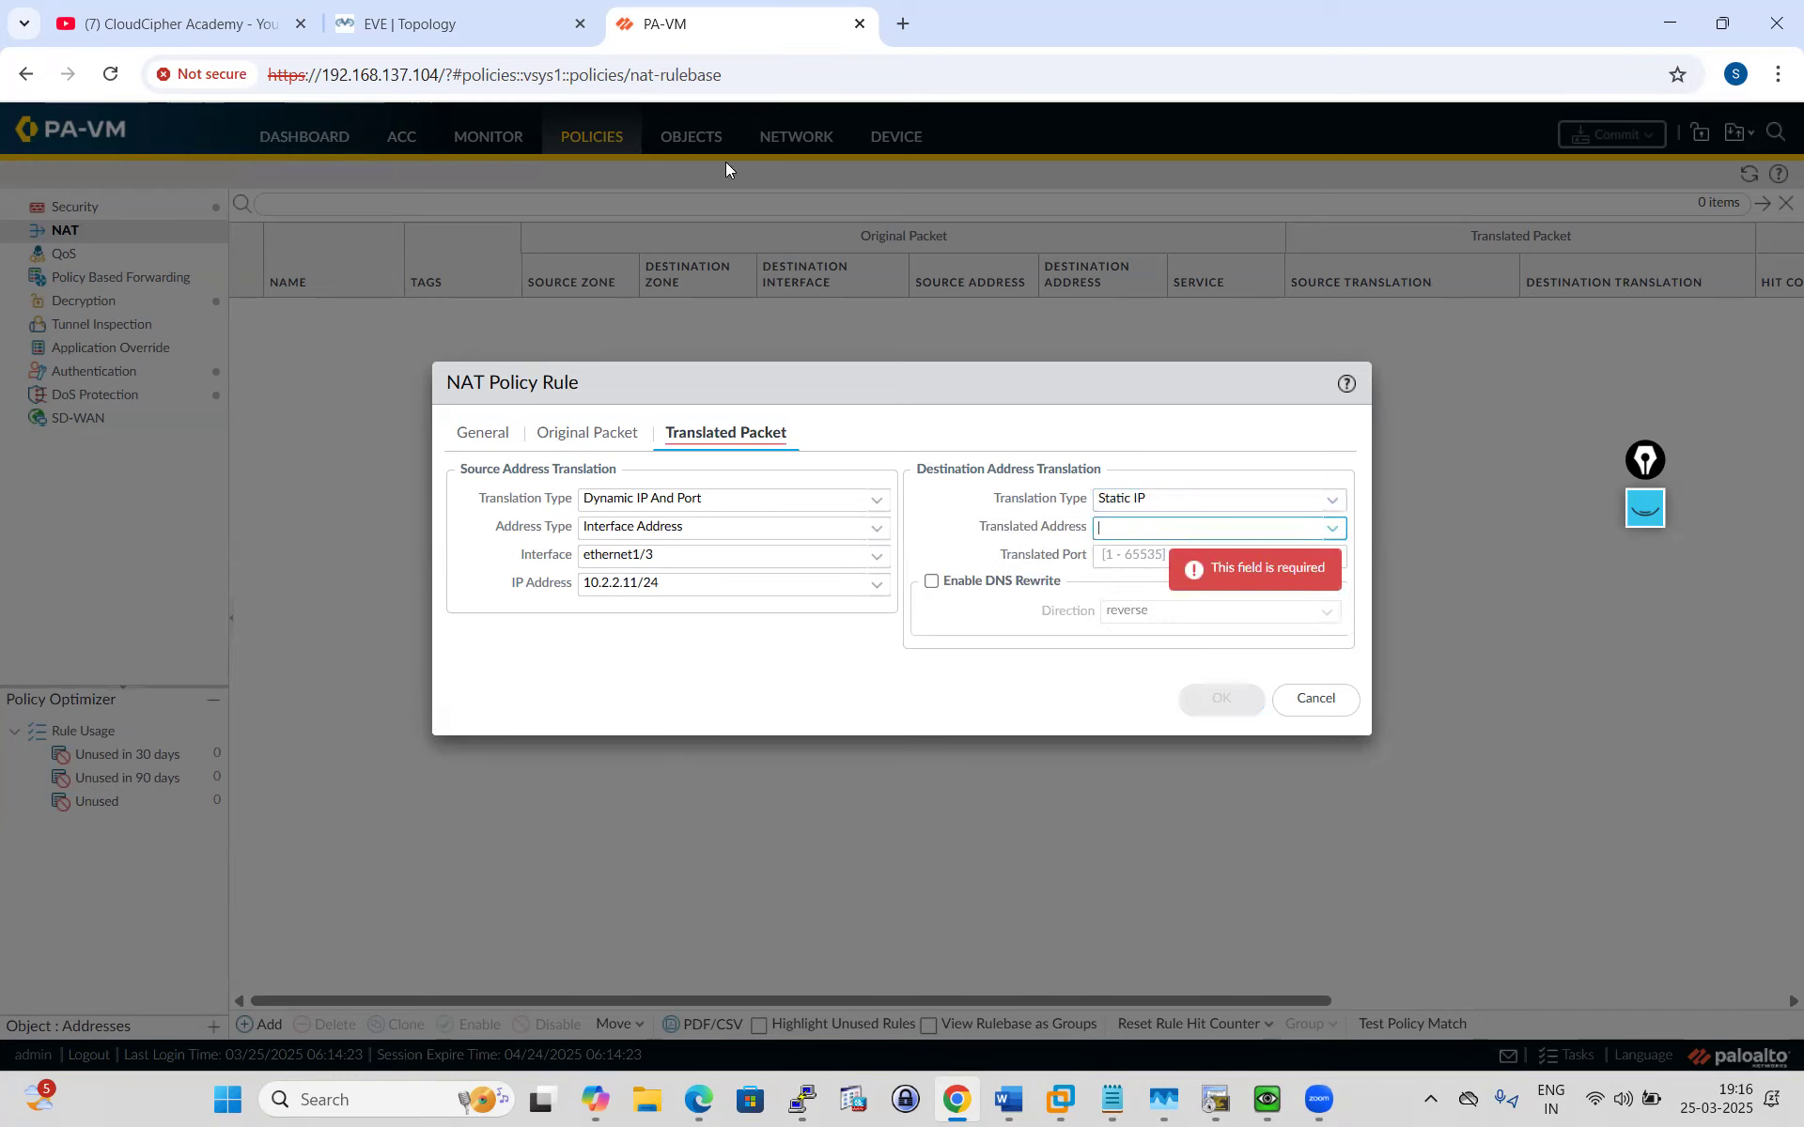
click(454, 11)
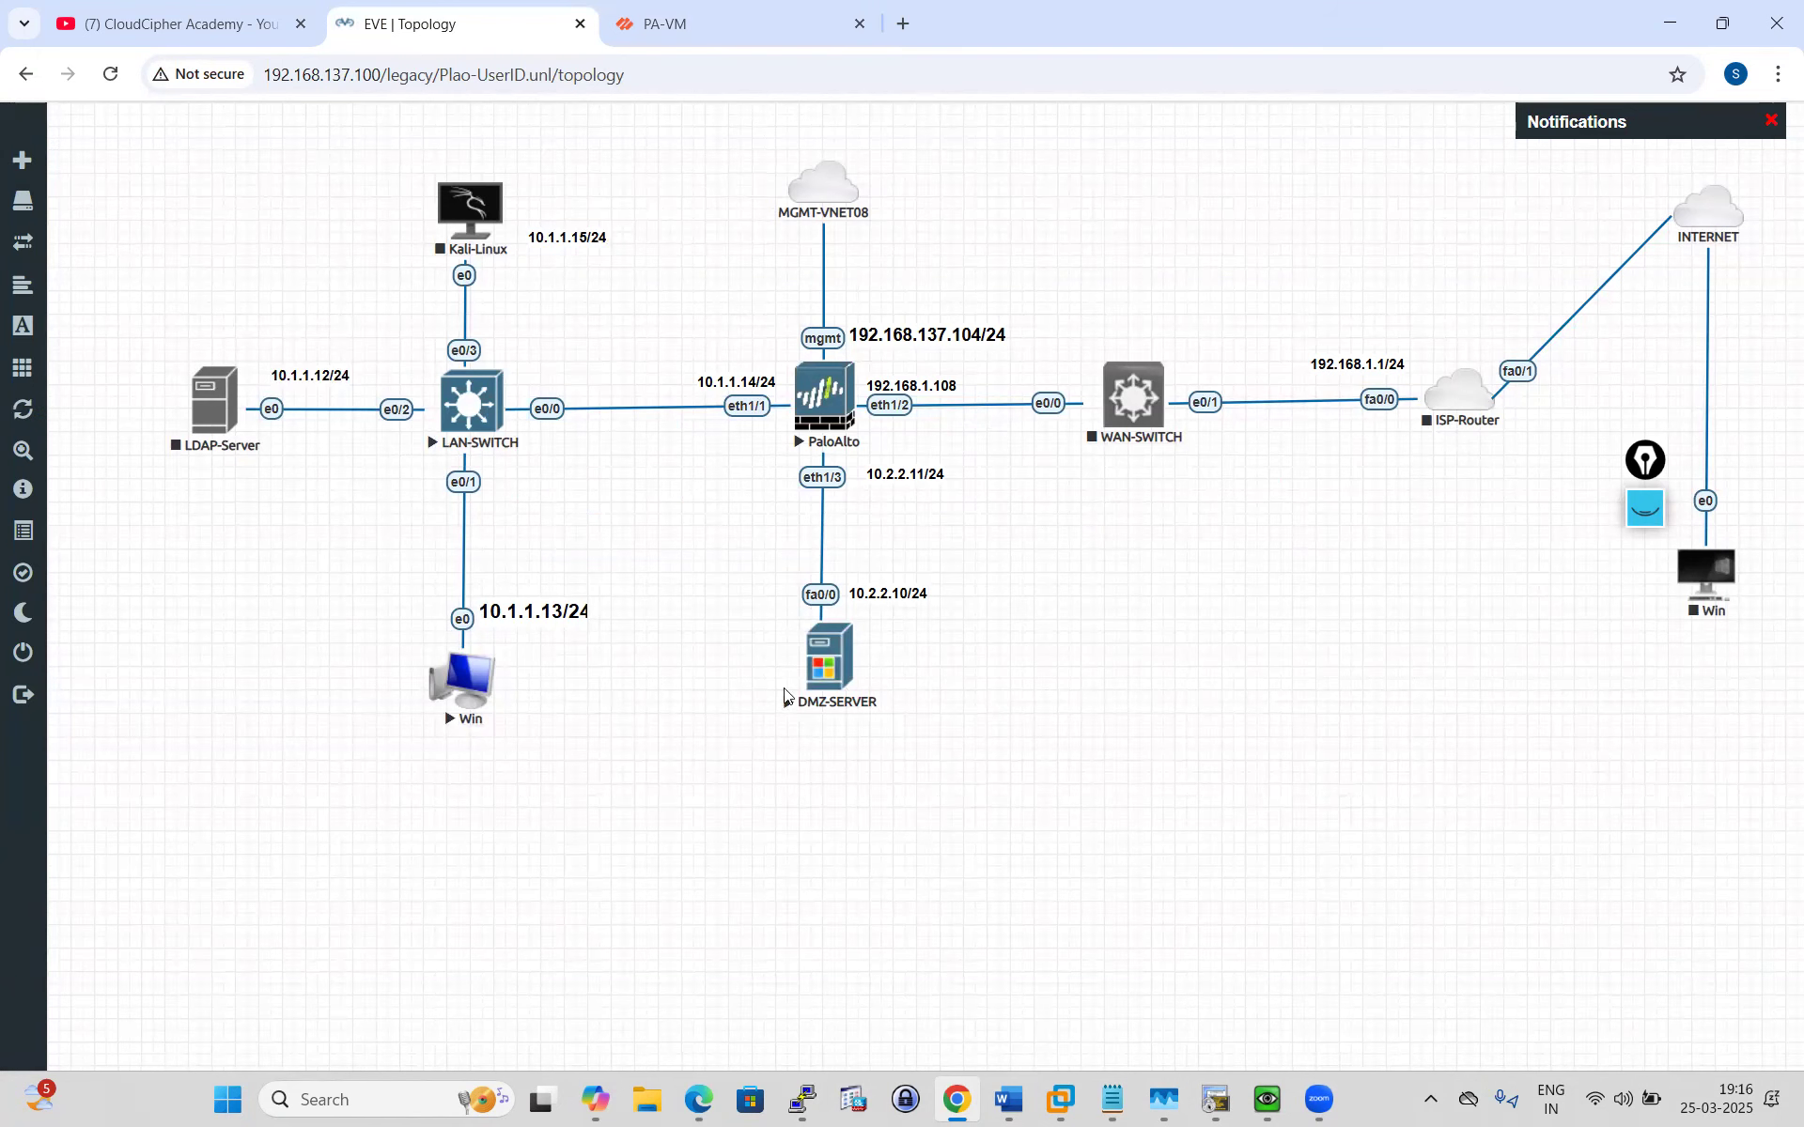
click(662, 26)
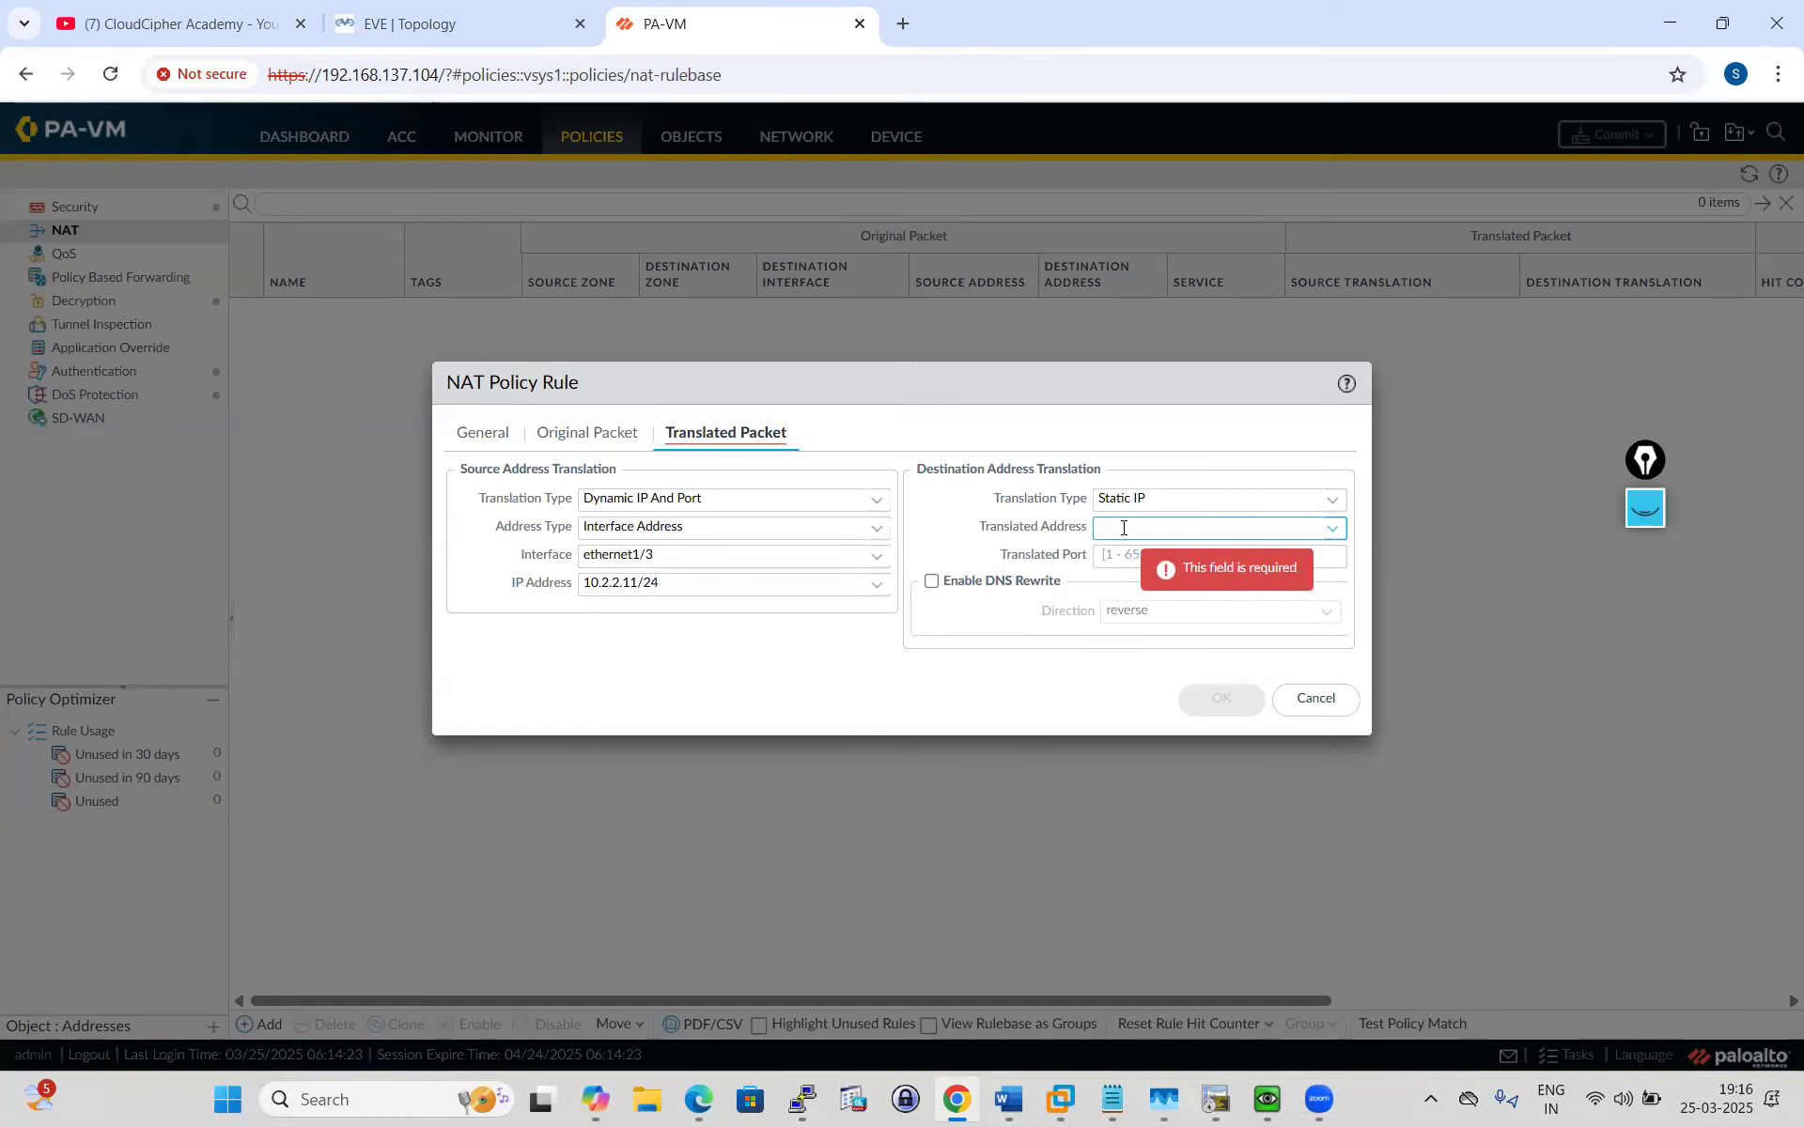
text(10.2)
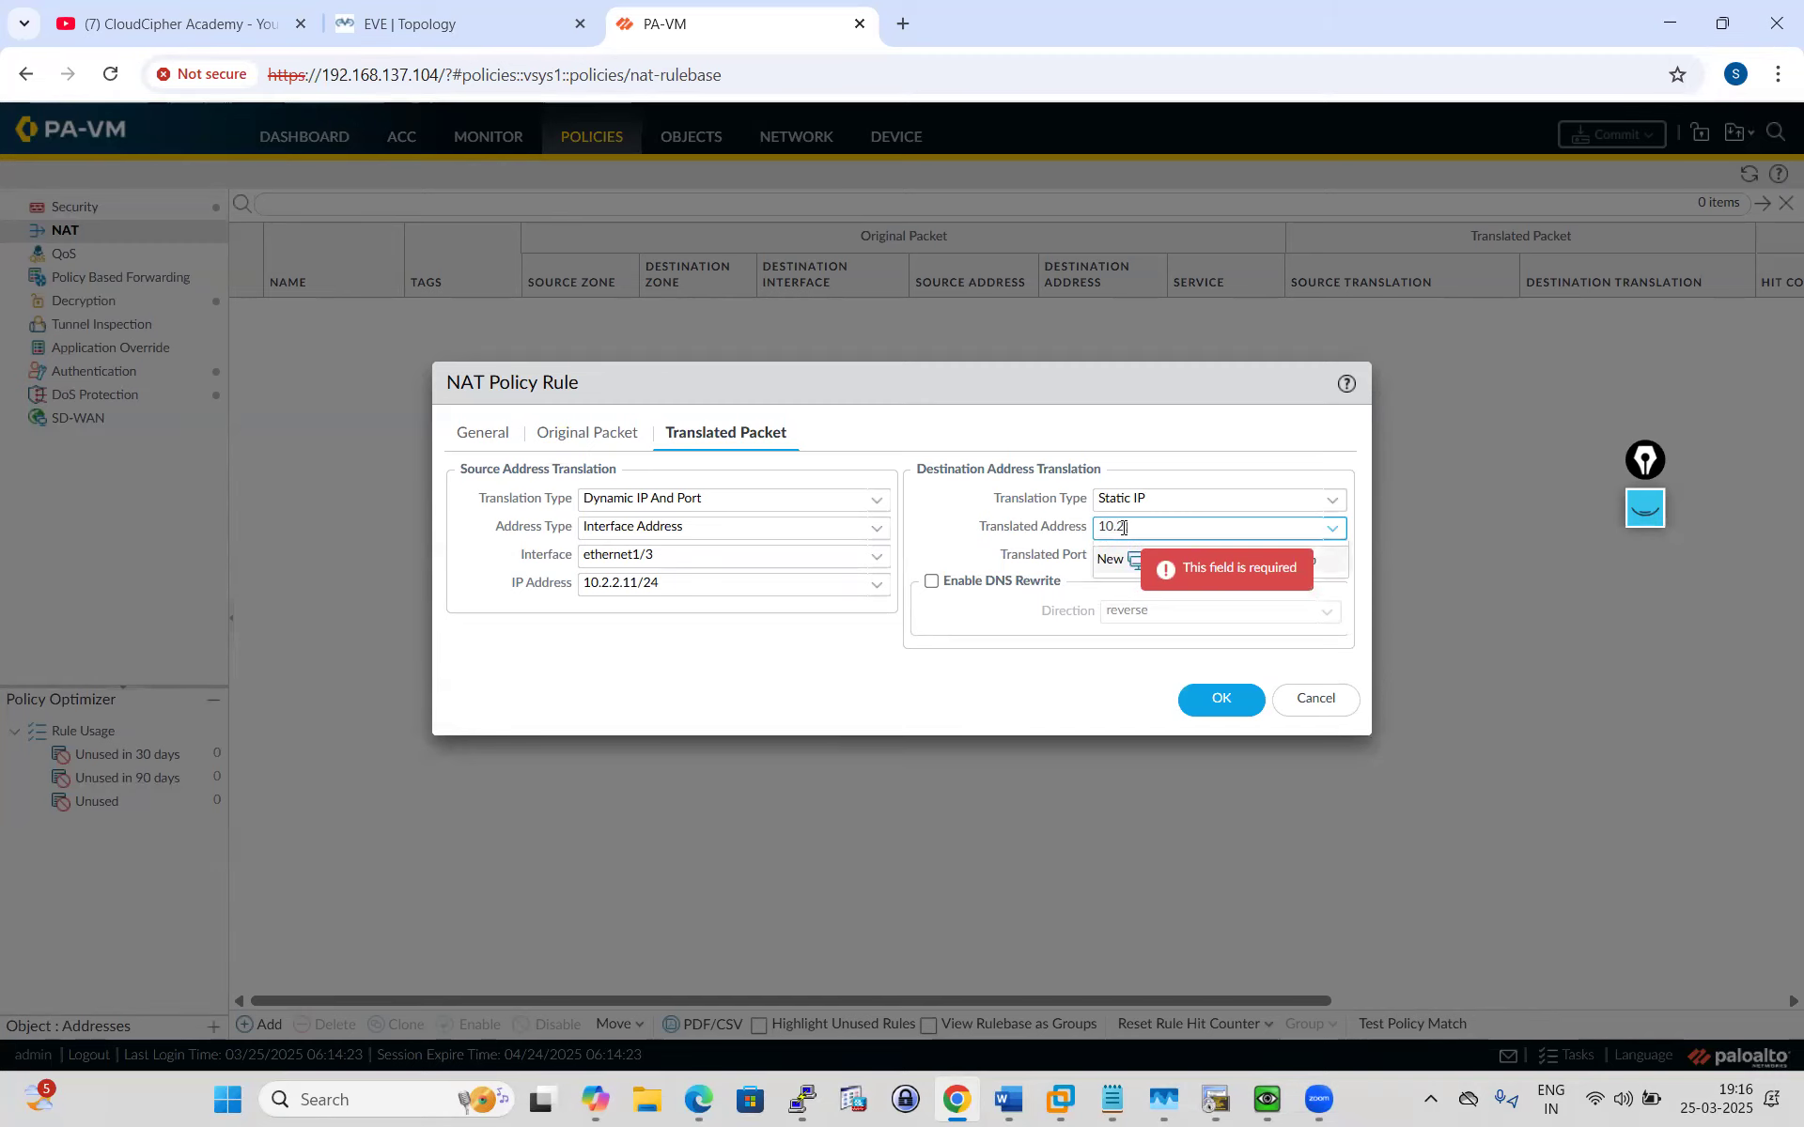
text(.2.10)
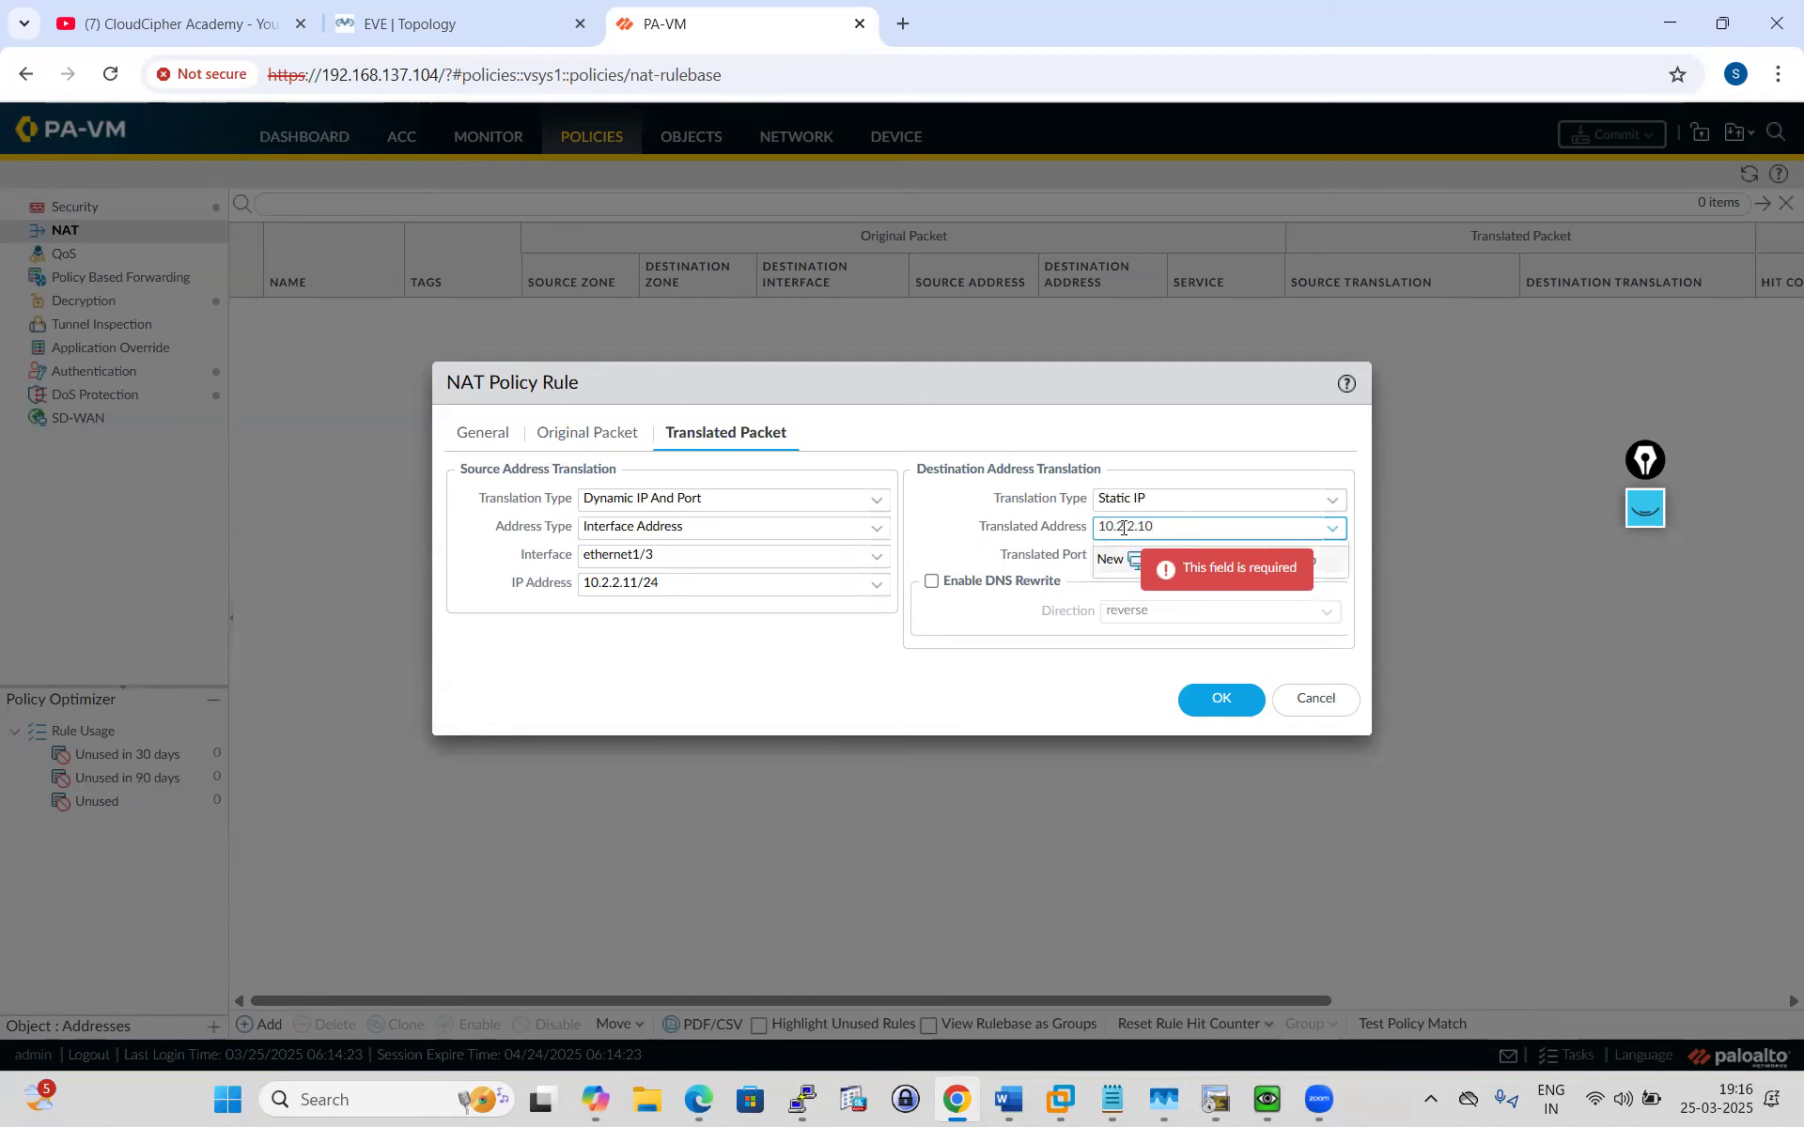
click(1001, 635)
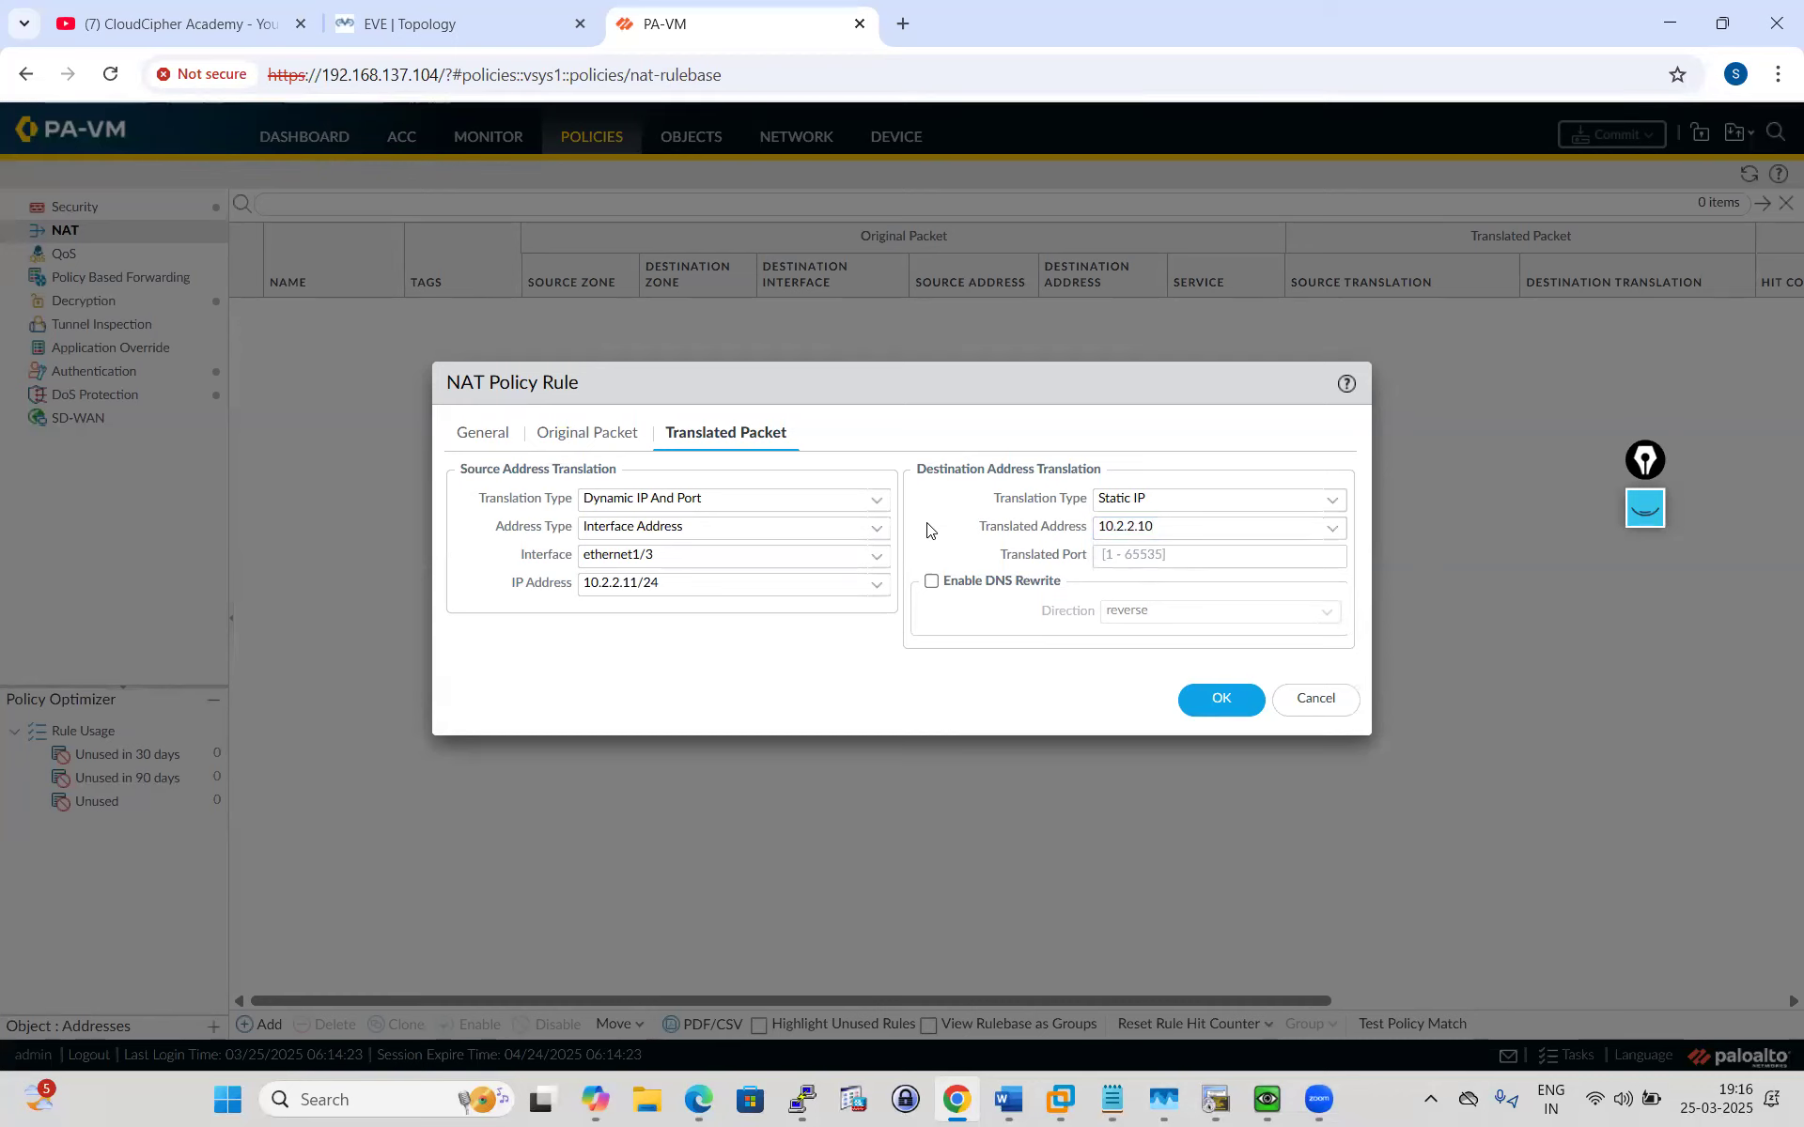
Save the U-NAT rule and commit all changes to the firewall's running configuration.
click(1214, 696)
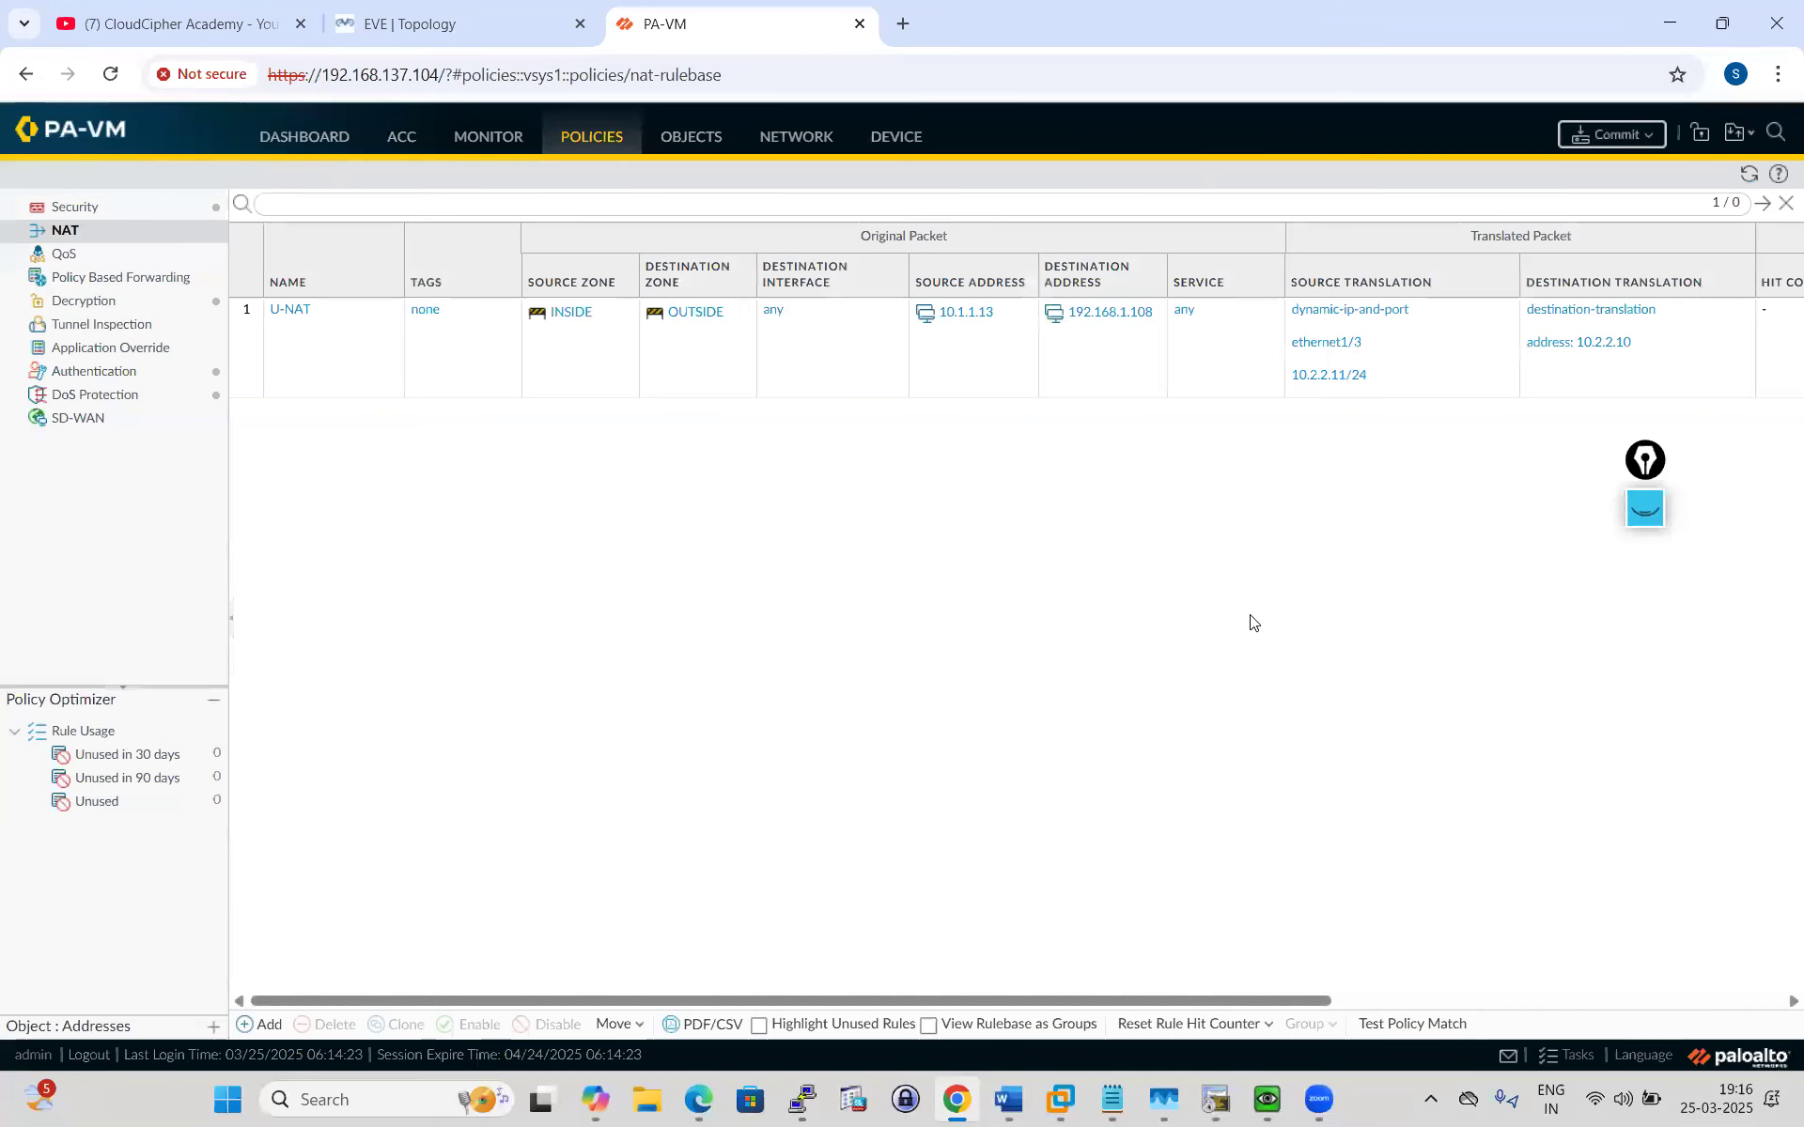
click(1623, 149)
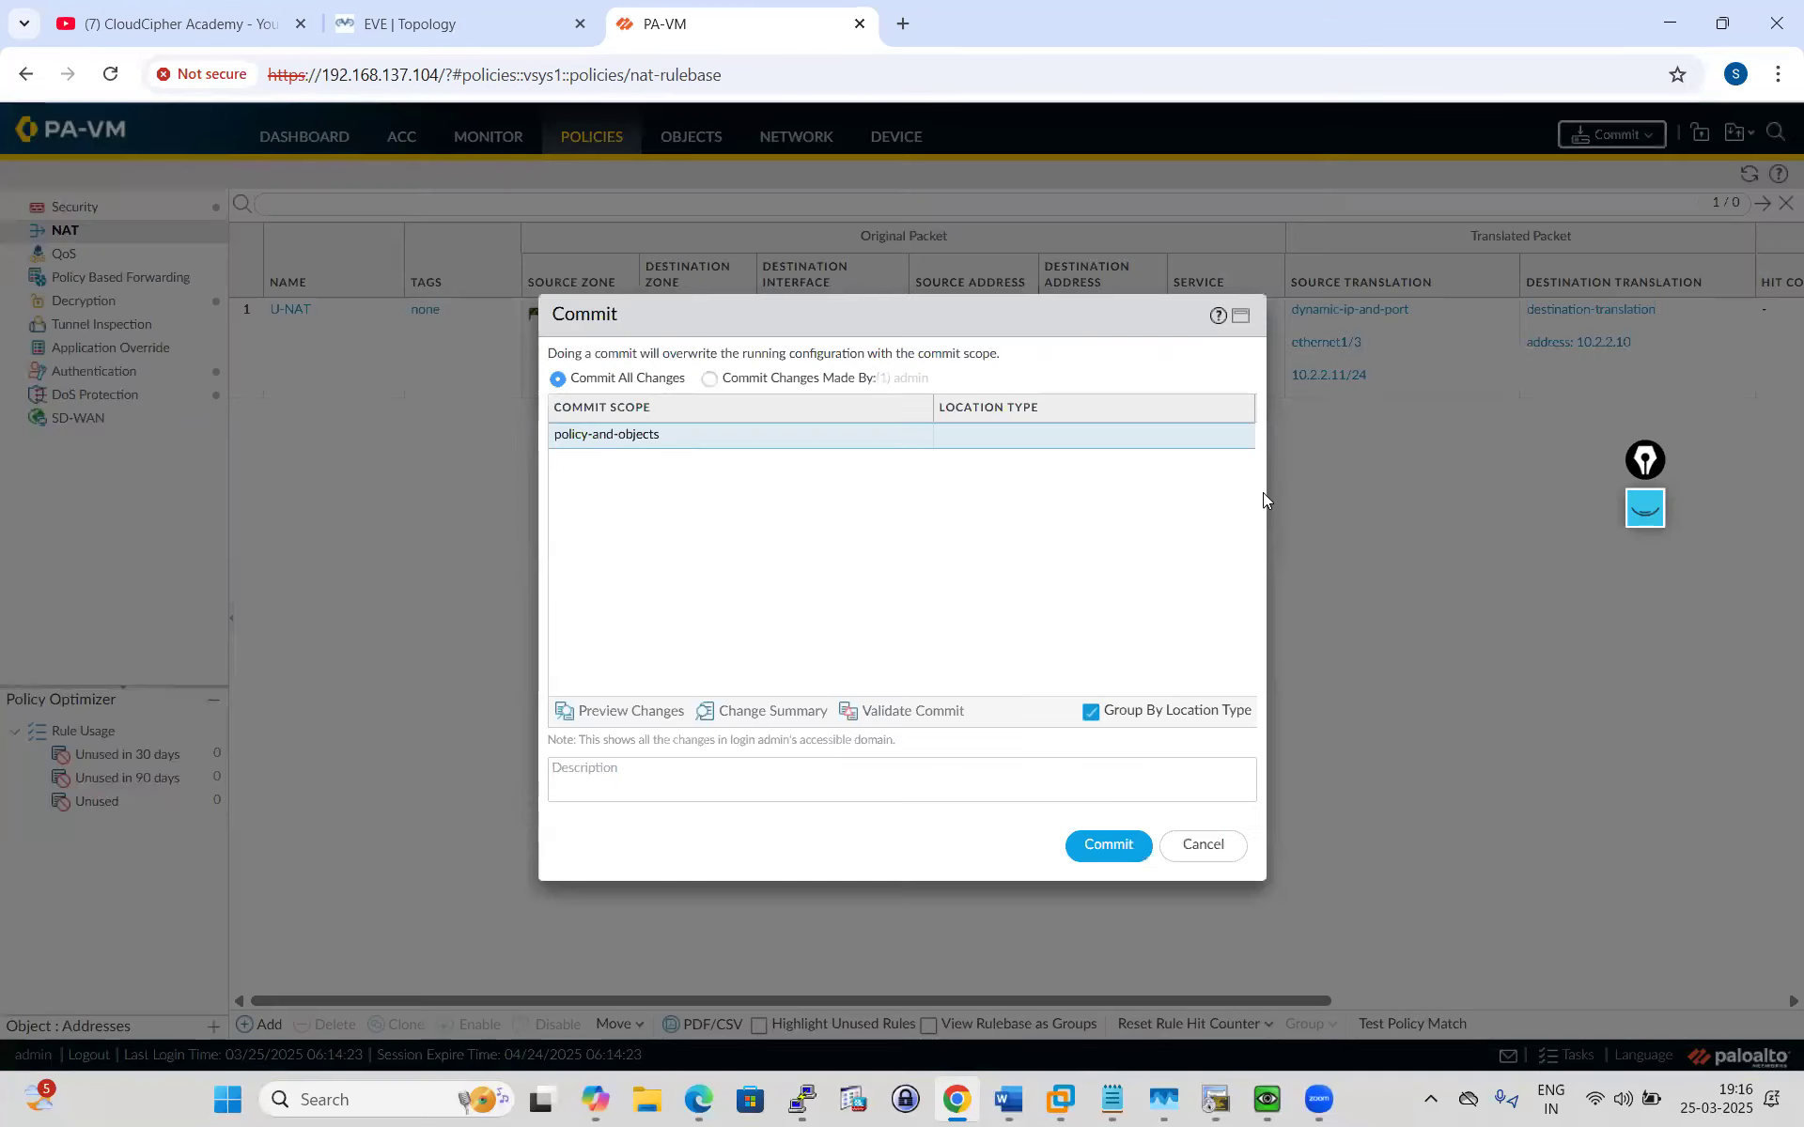
click(1105, 845)
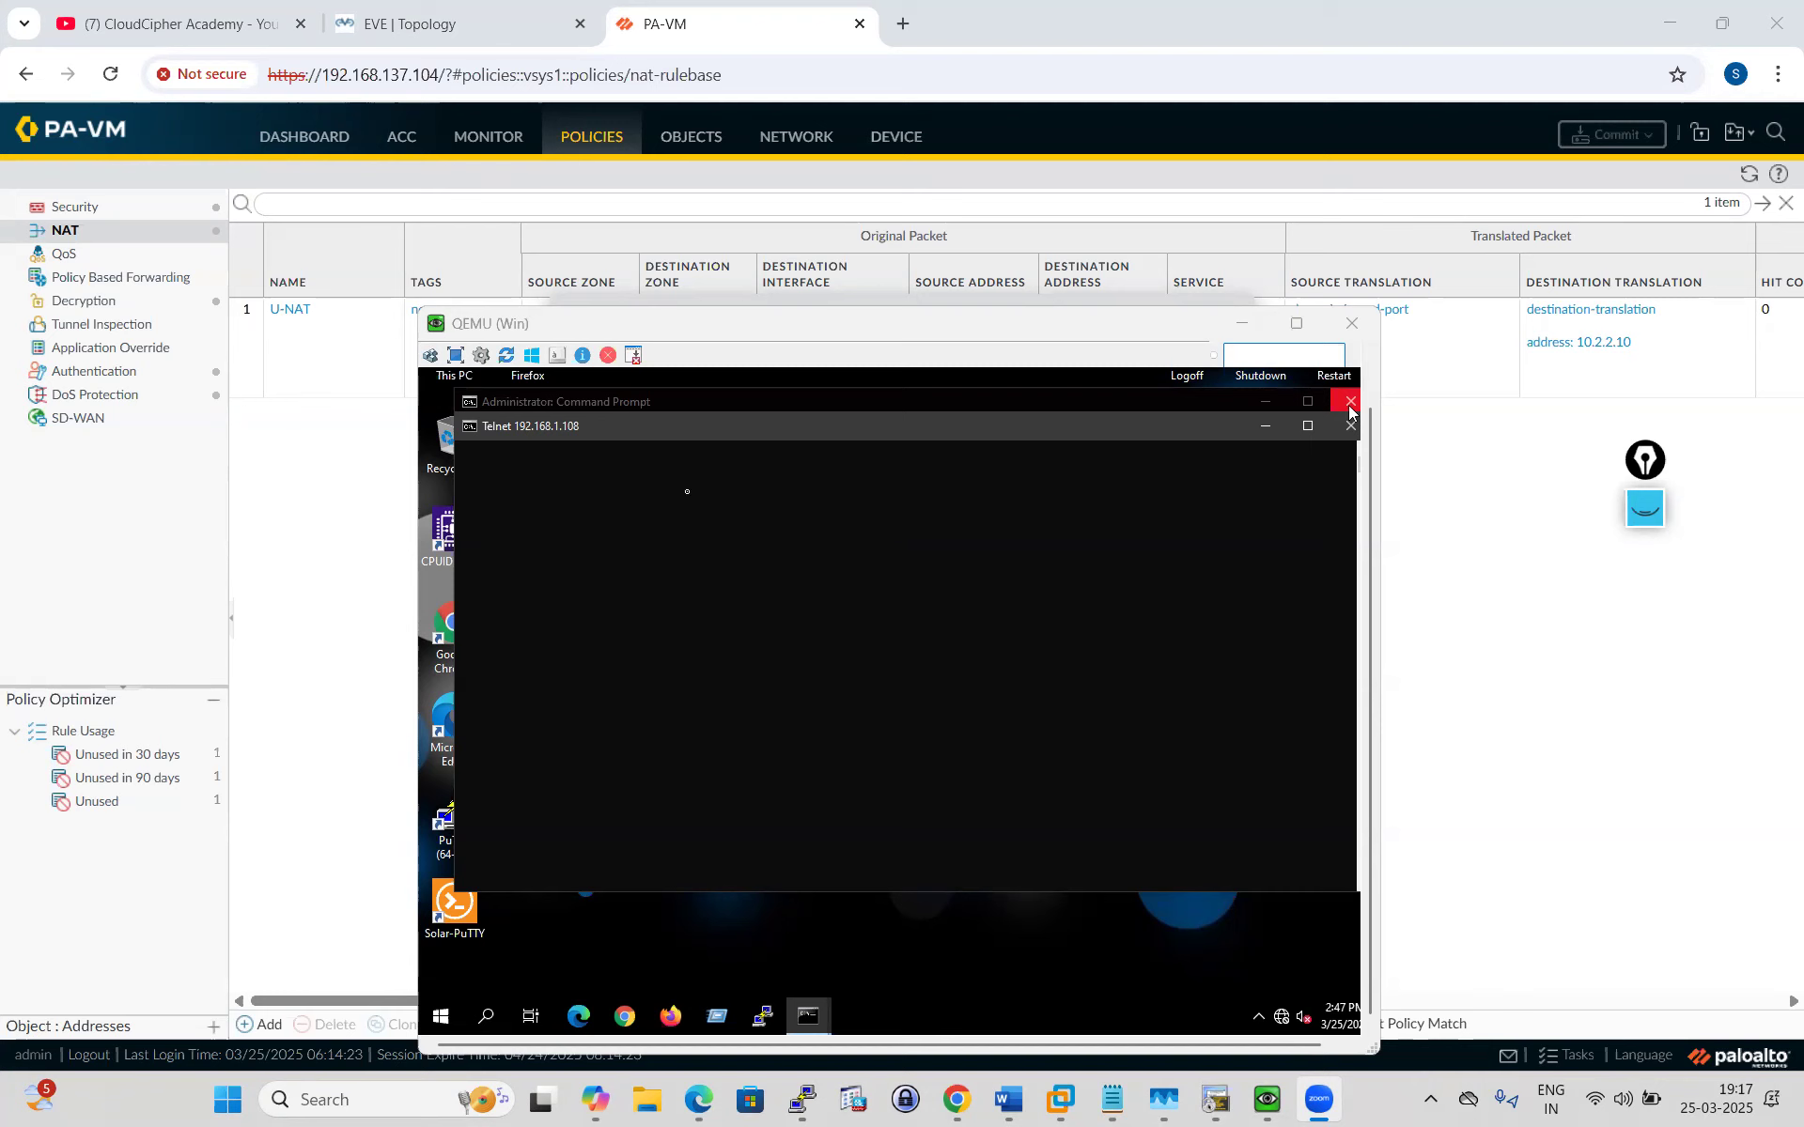
Close the open Telnet session to 192.168.1.108 on the LAN Win host.
drag(687, 492, 692, 509)
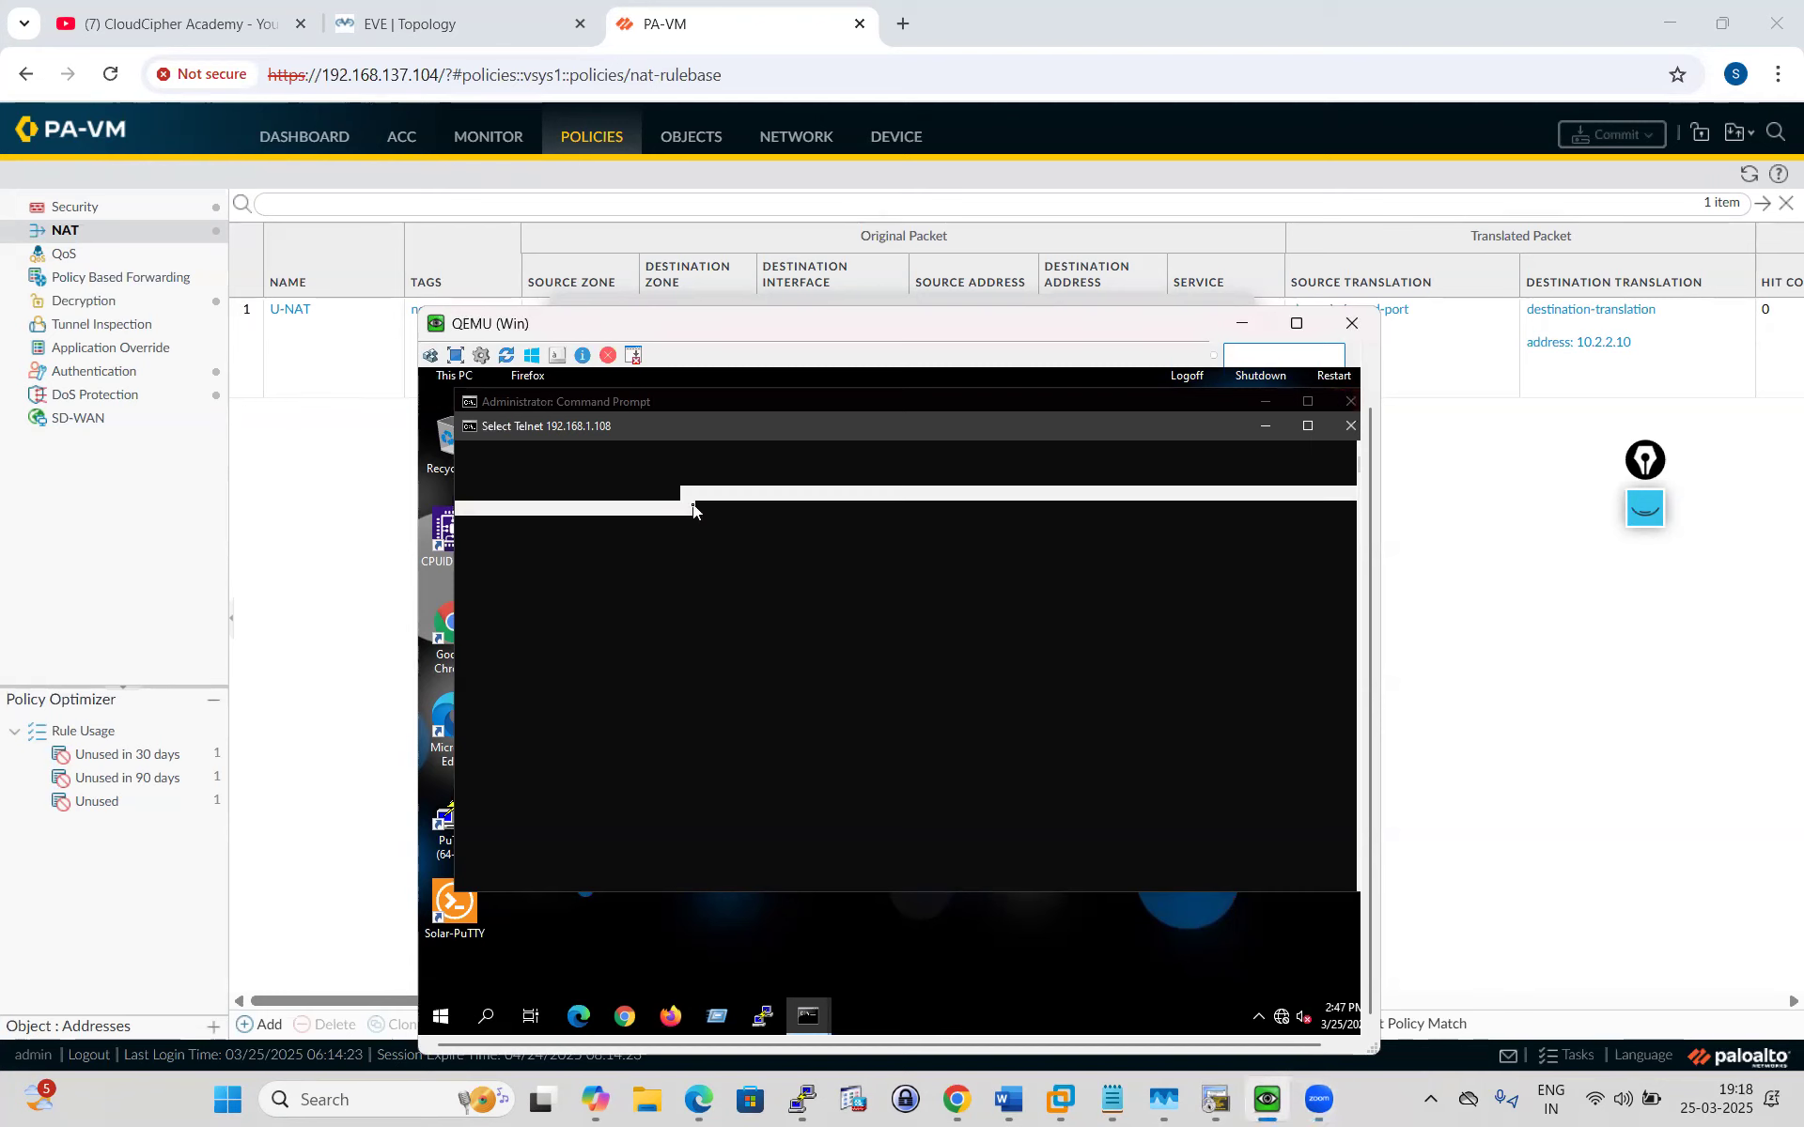
right_click(692, 508)
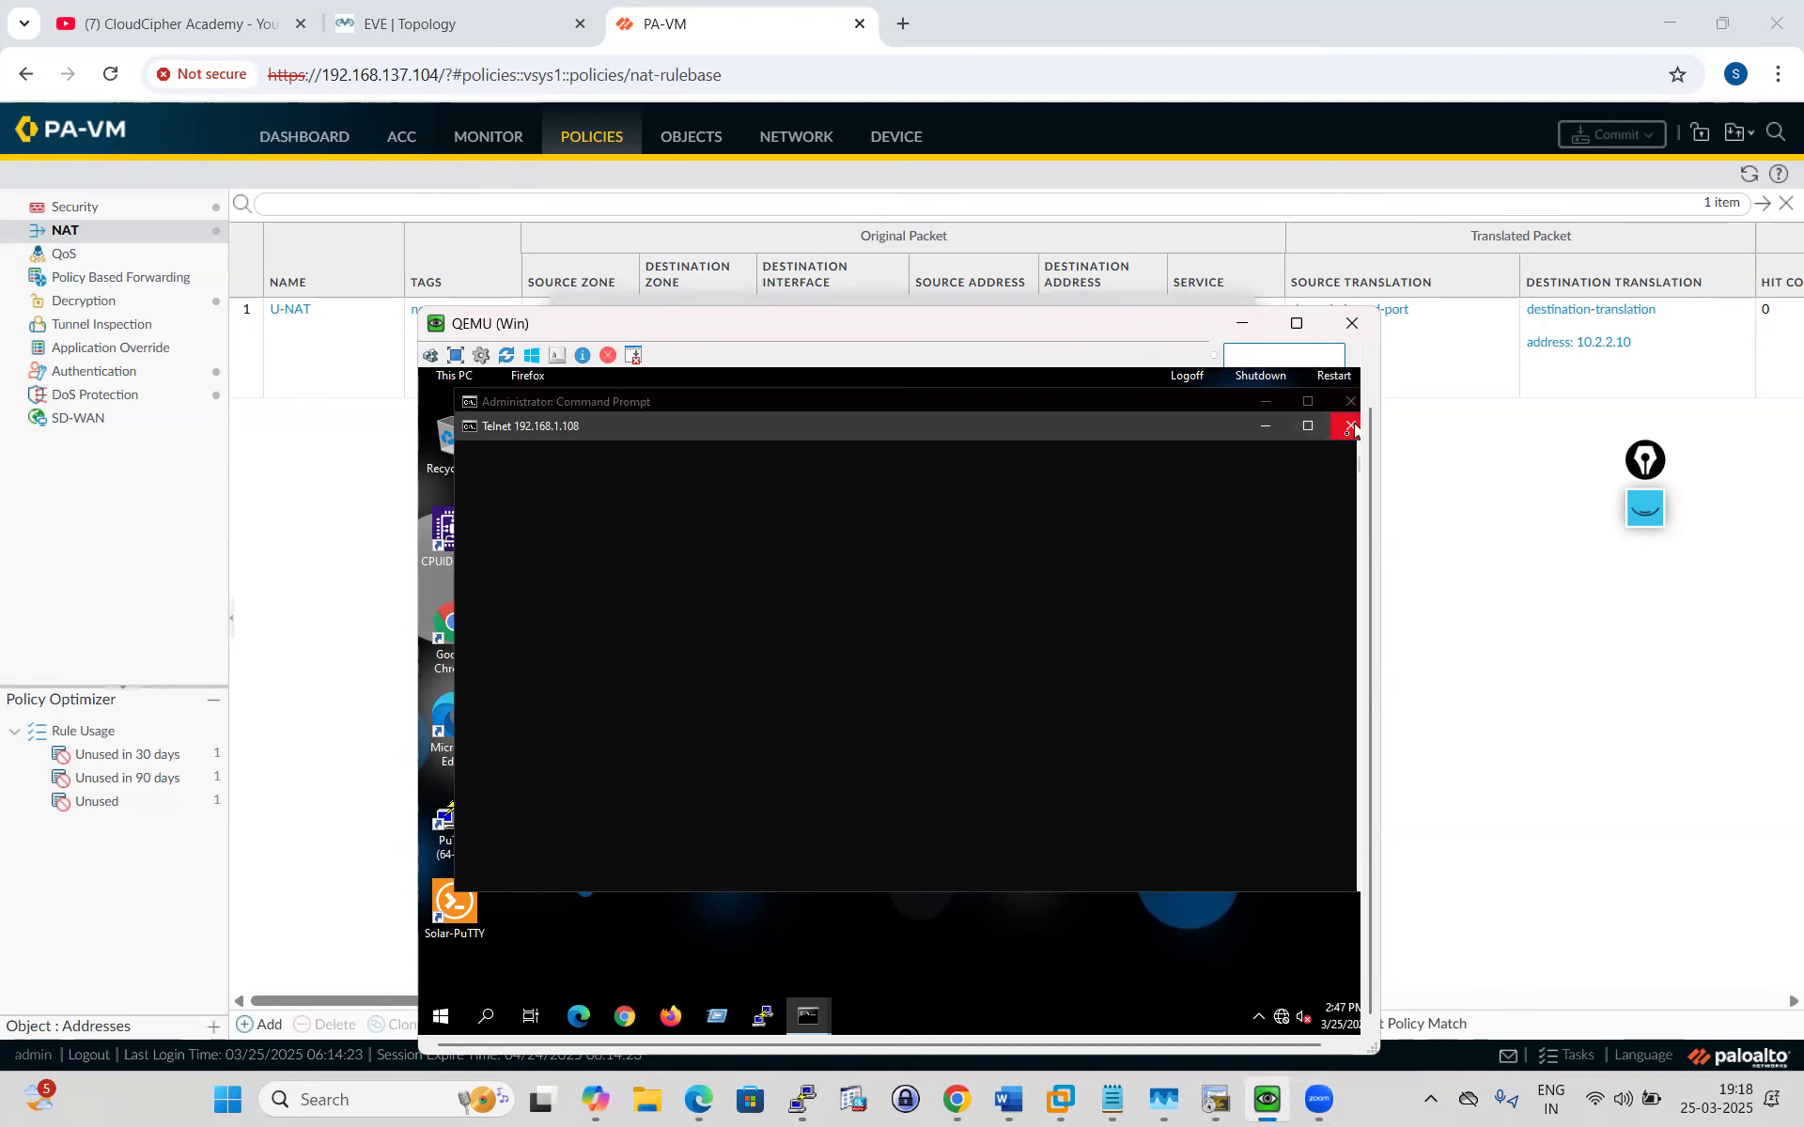
click(1350, 426)
Telnet to 192.168.1.108 on port 80 from the Win host's Command Prompt, checking the public IP in the EVE topology.
click(722, 517)
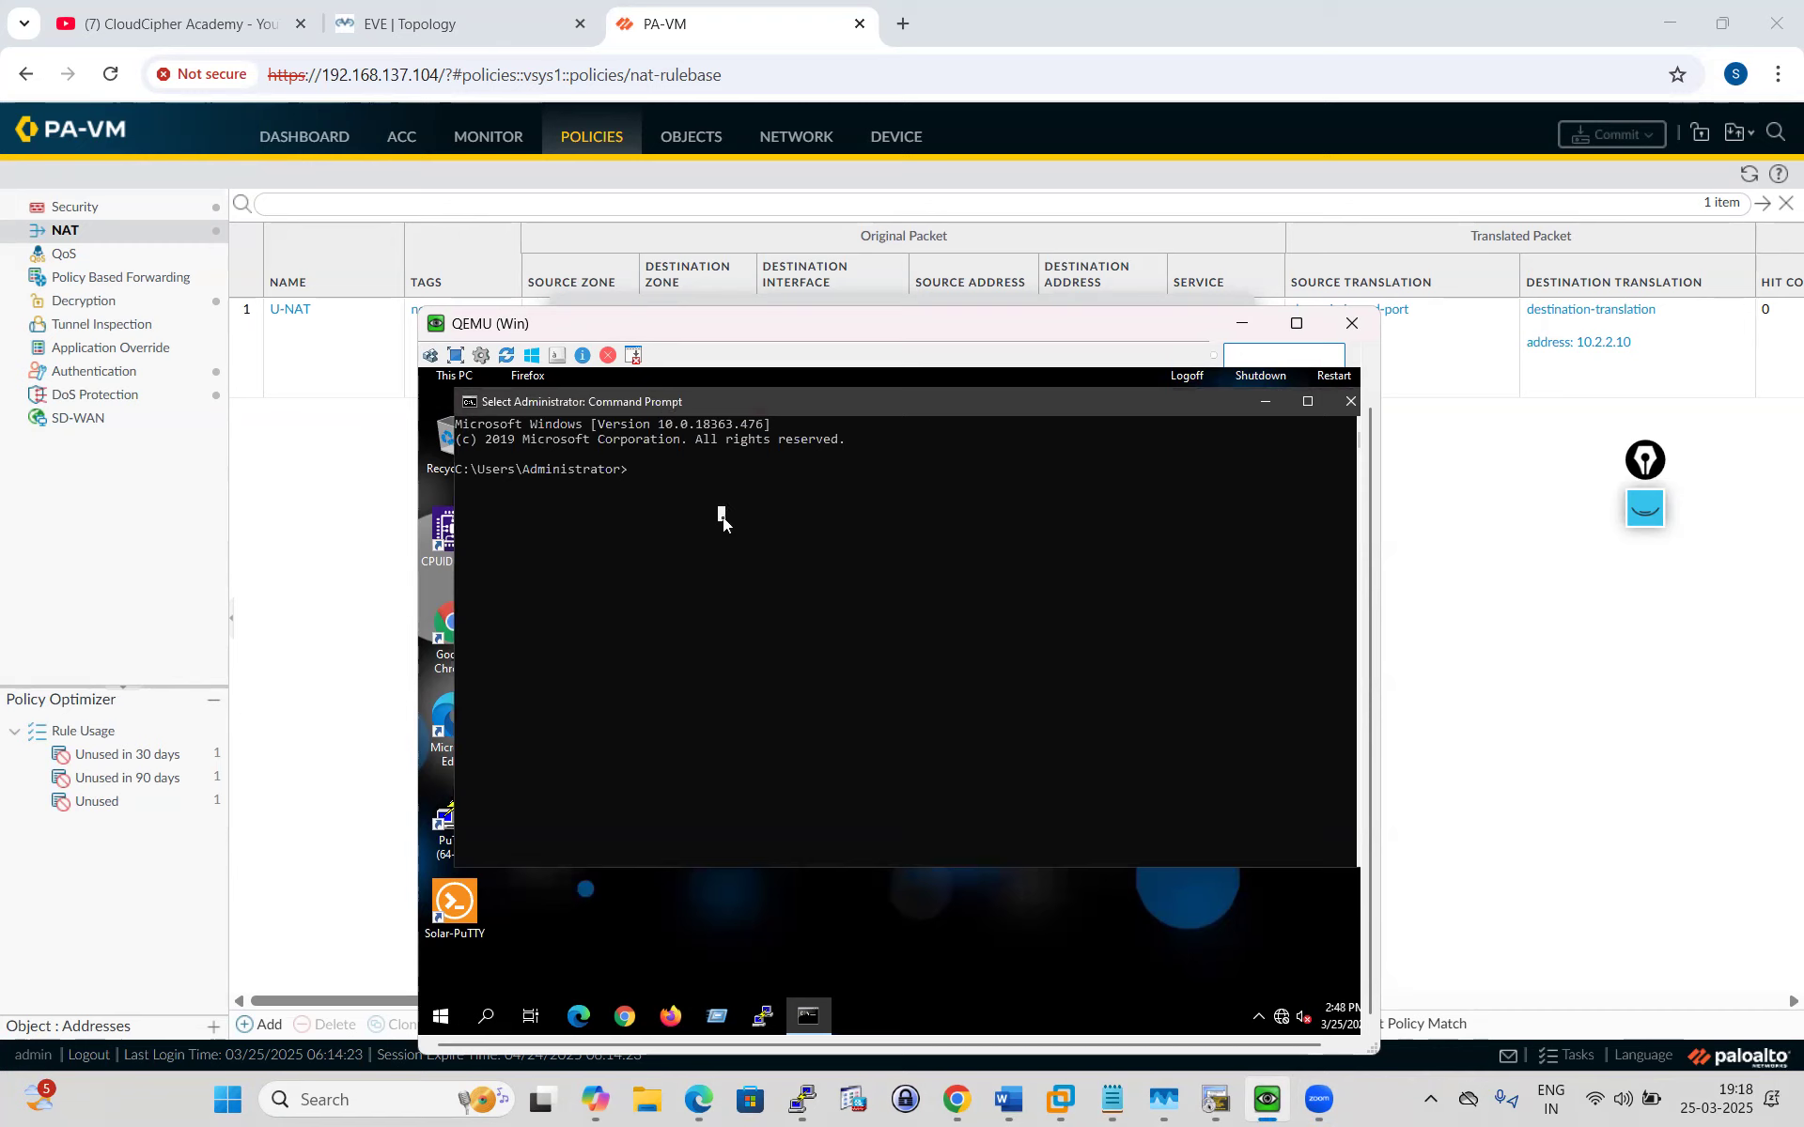
text(teln)
click(436, 6)
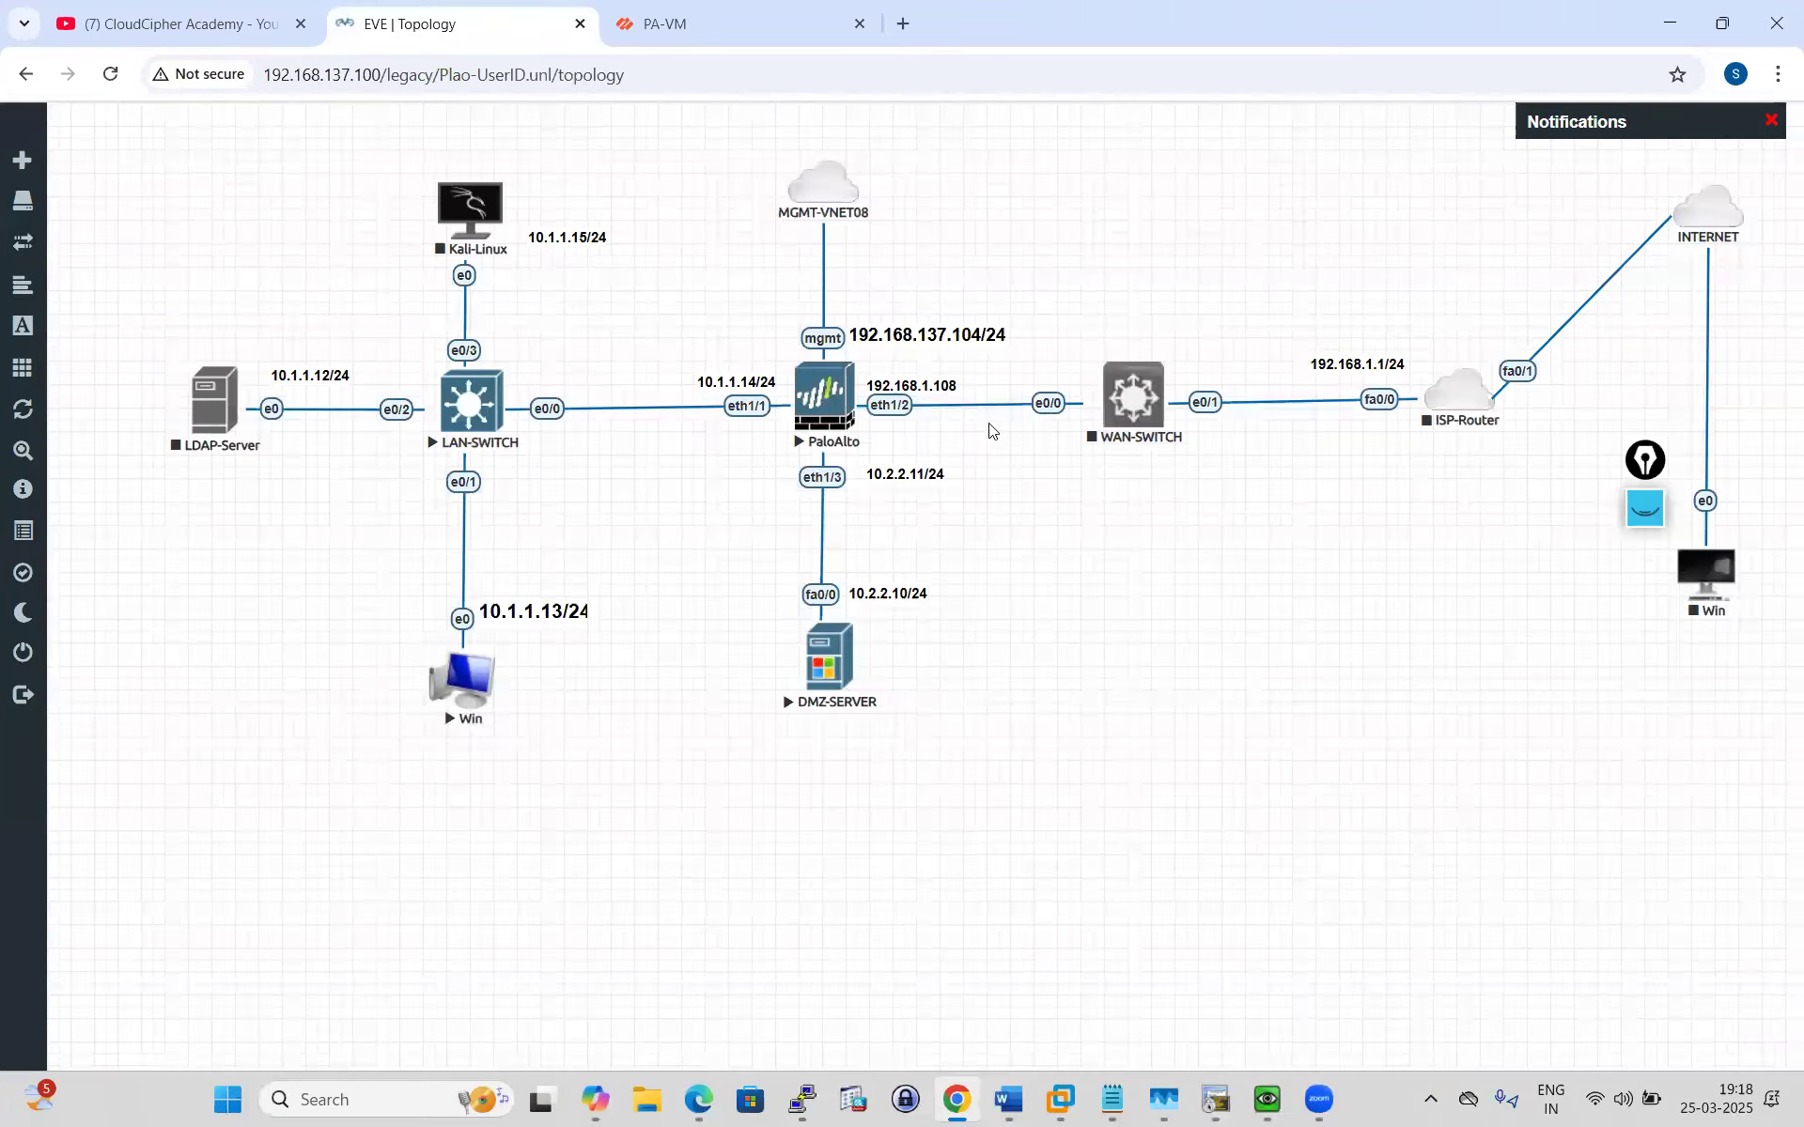
click(1268, 1099)
text(108 80)
key(Return)
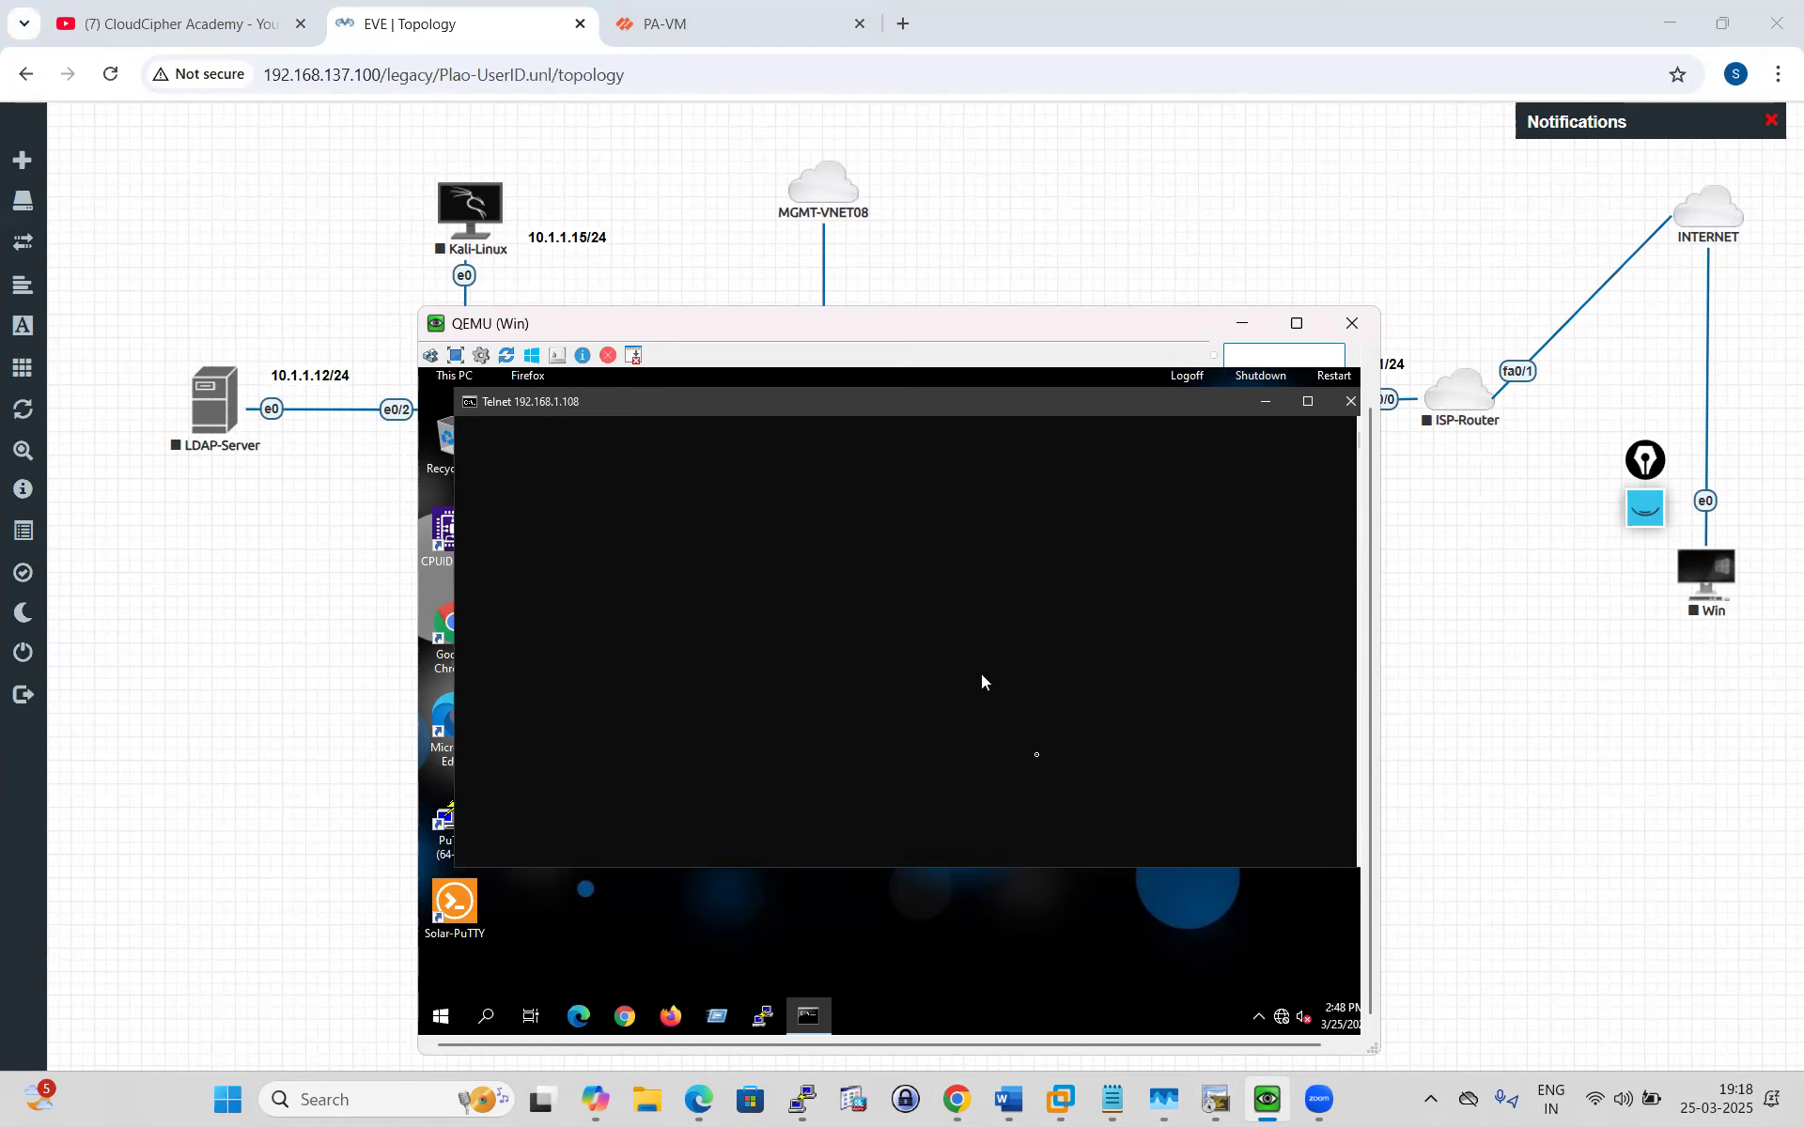
Switch to the firewall's PuTTY session and list all active sessions with show session all.
mouse_move(813, 1107)
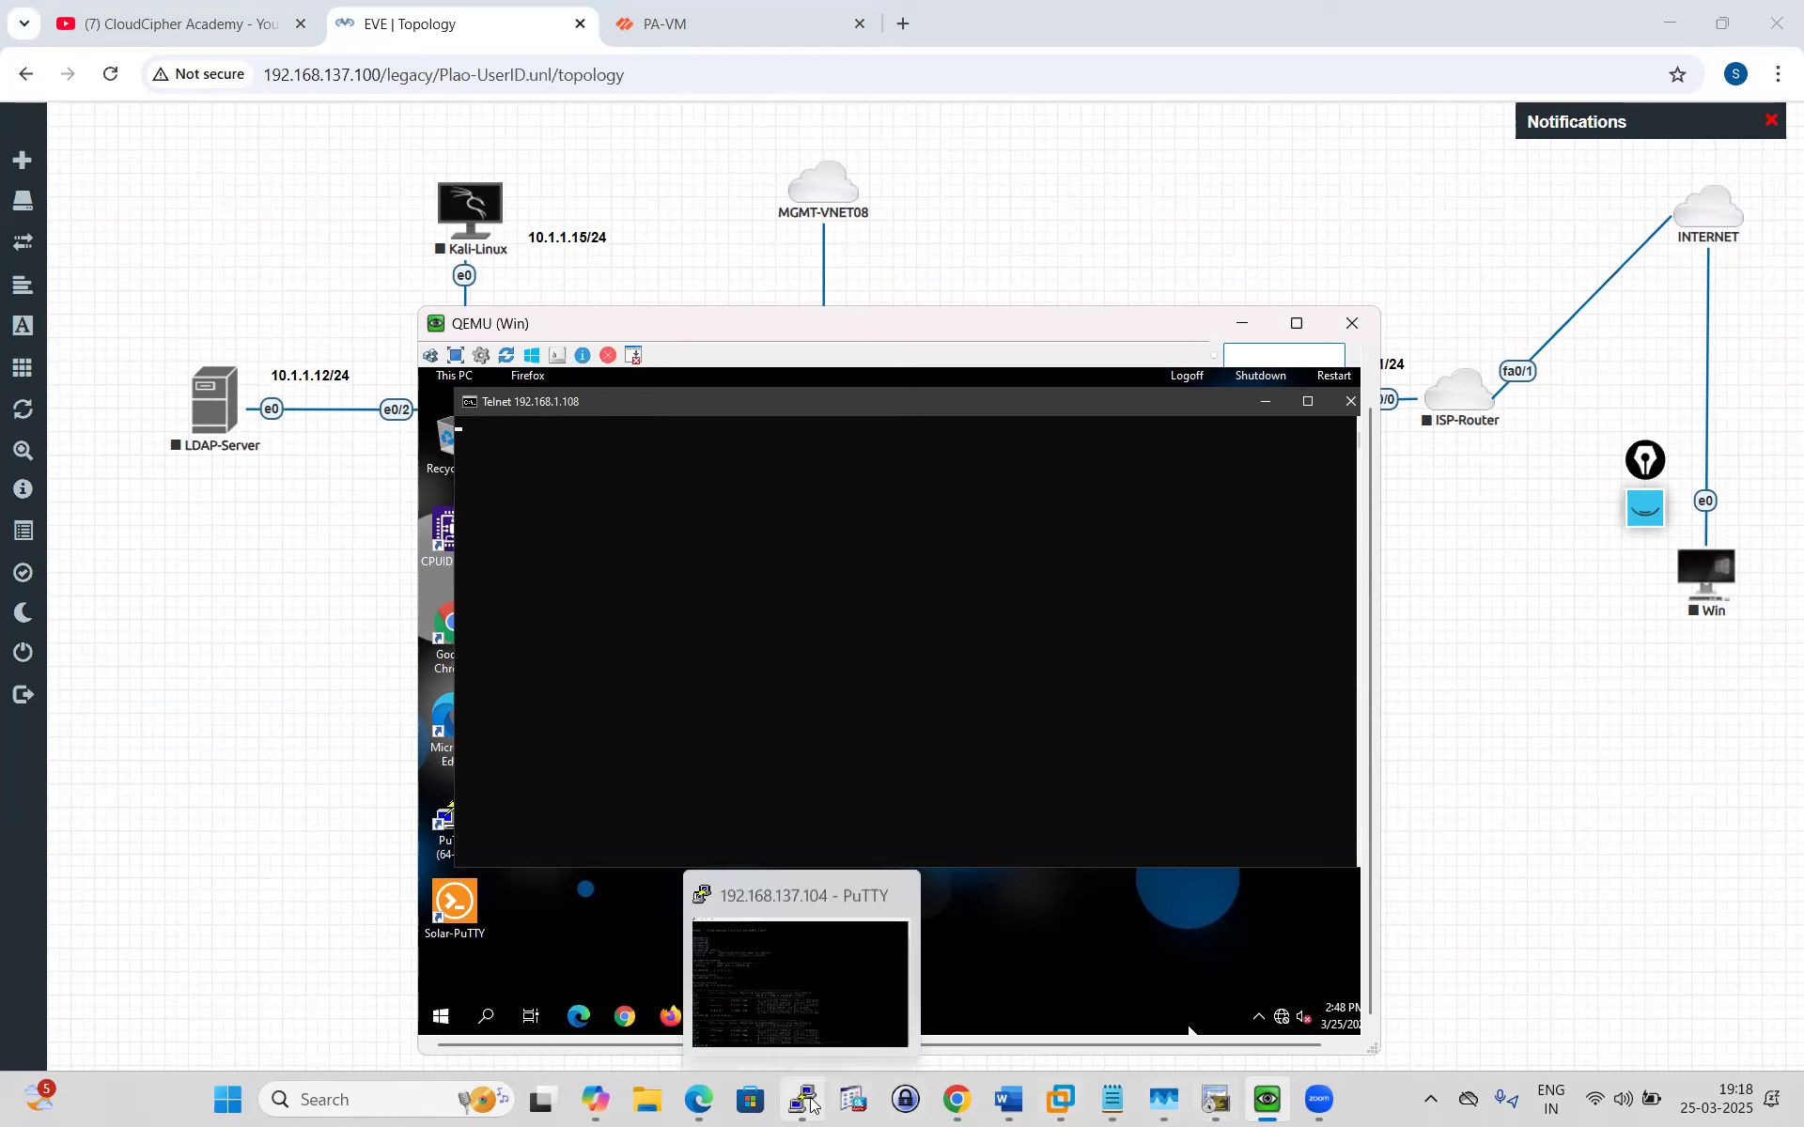
click(814, 966)
key(Up)
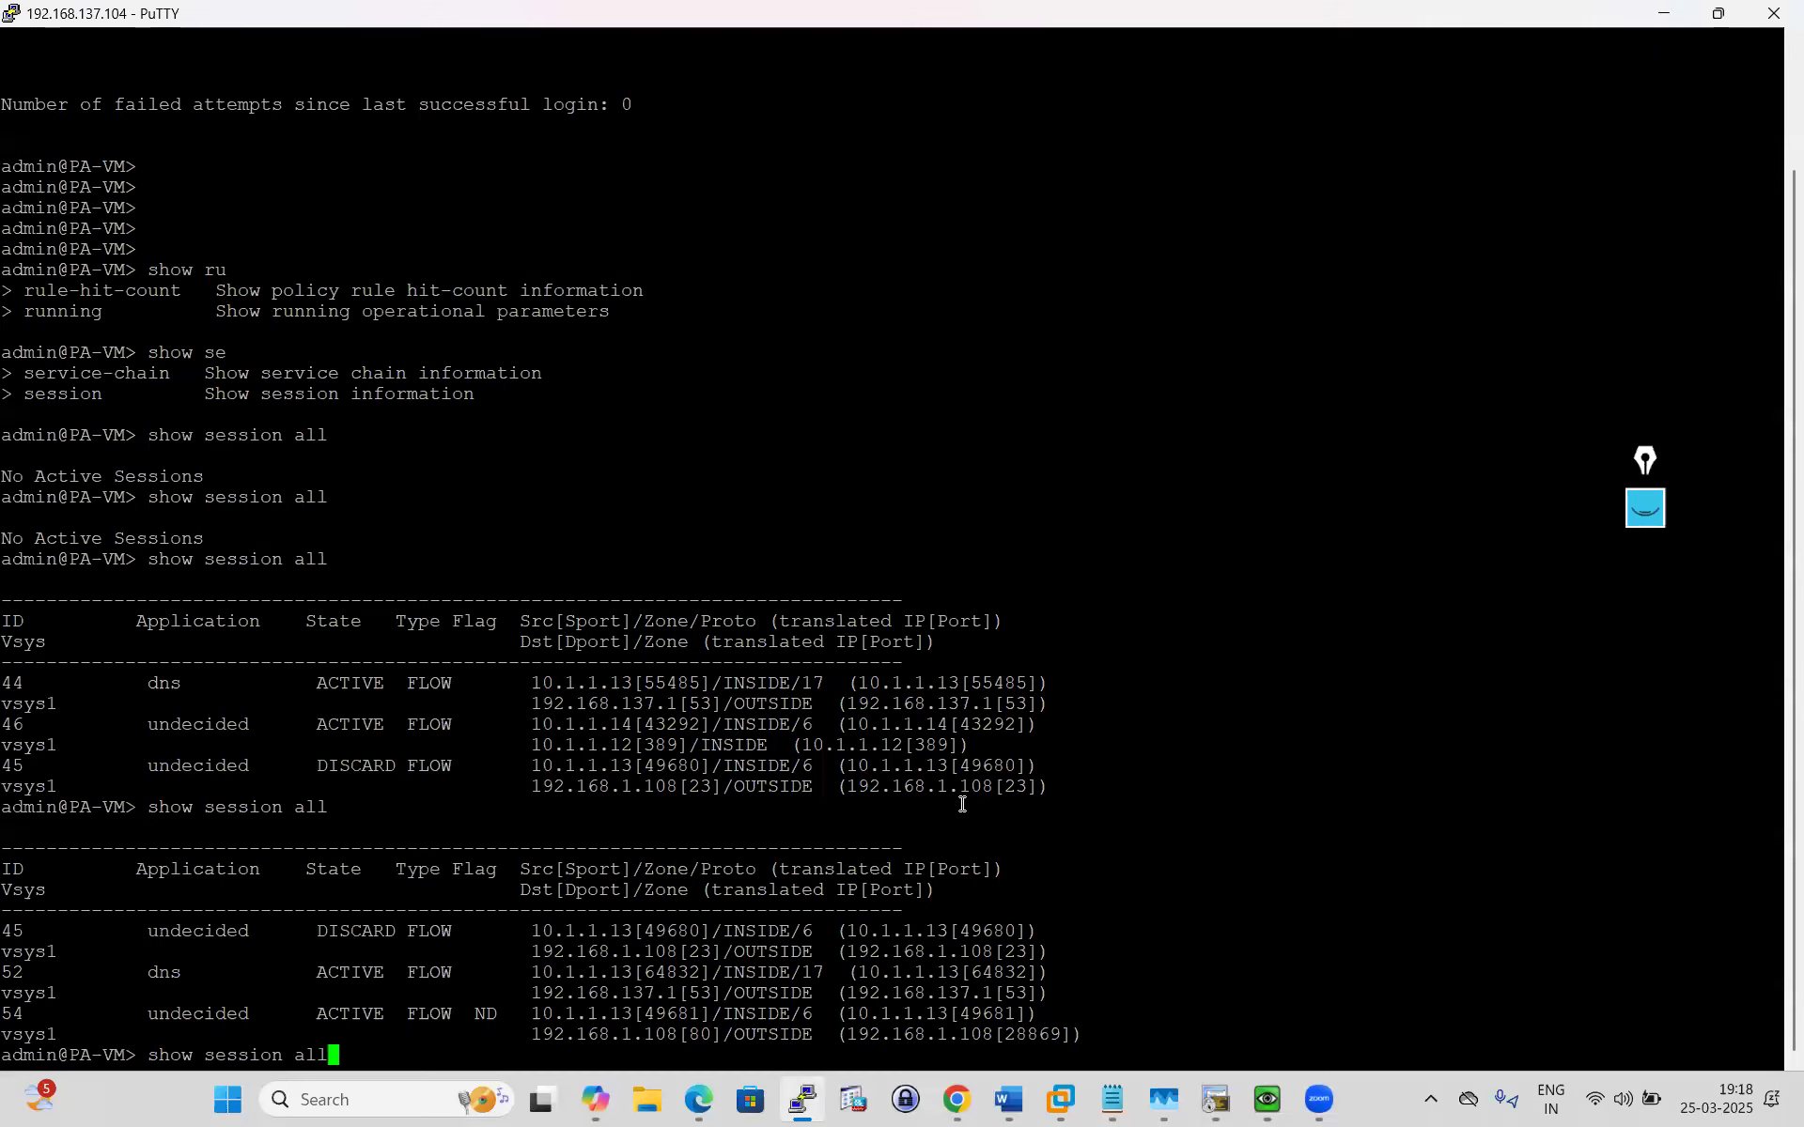
key(Return)
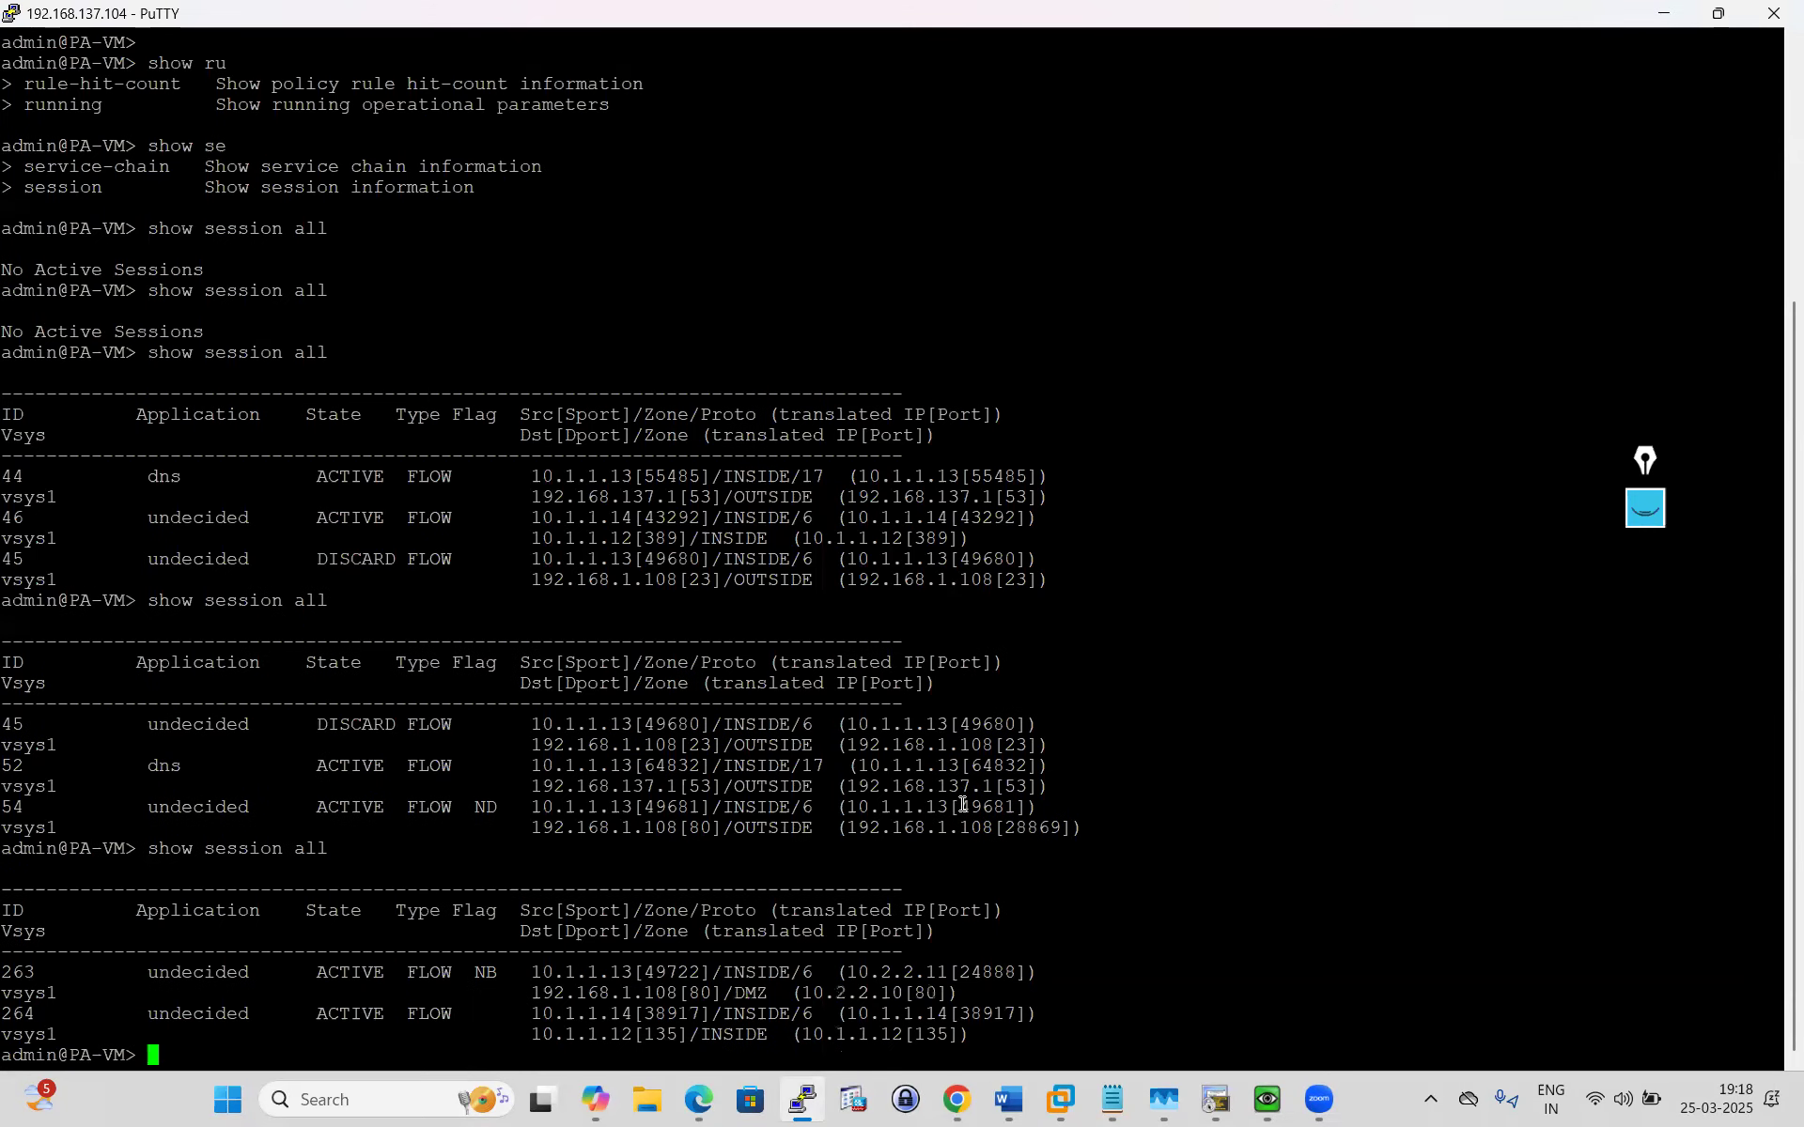
key(Return)
key(Return)
key(Return)
key(Return)
key(Return)
key(Return)
key(Return)
key(Return)
key(Return)
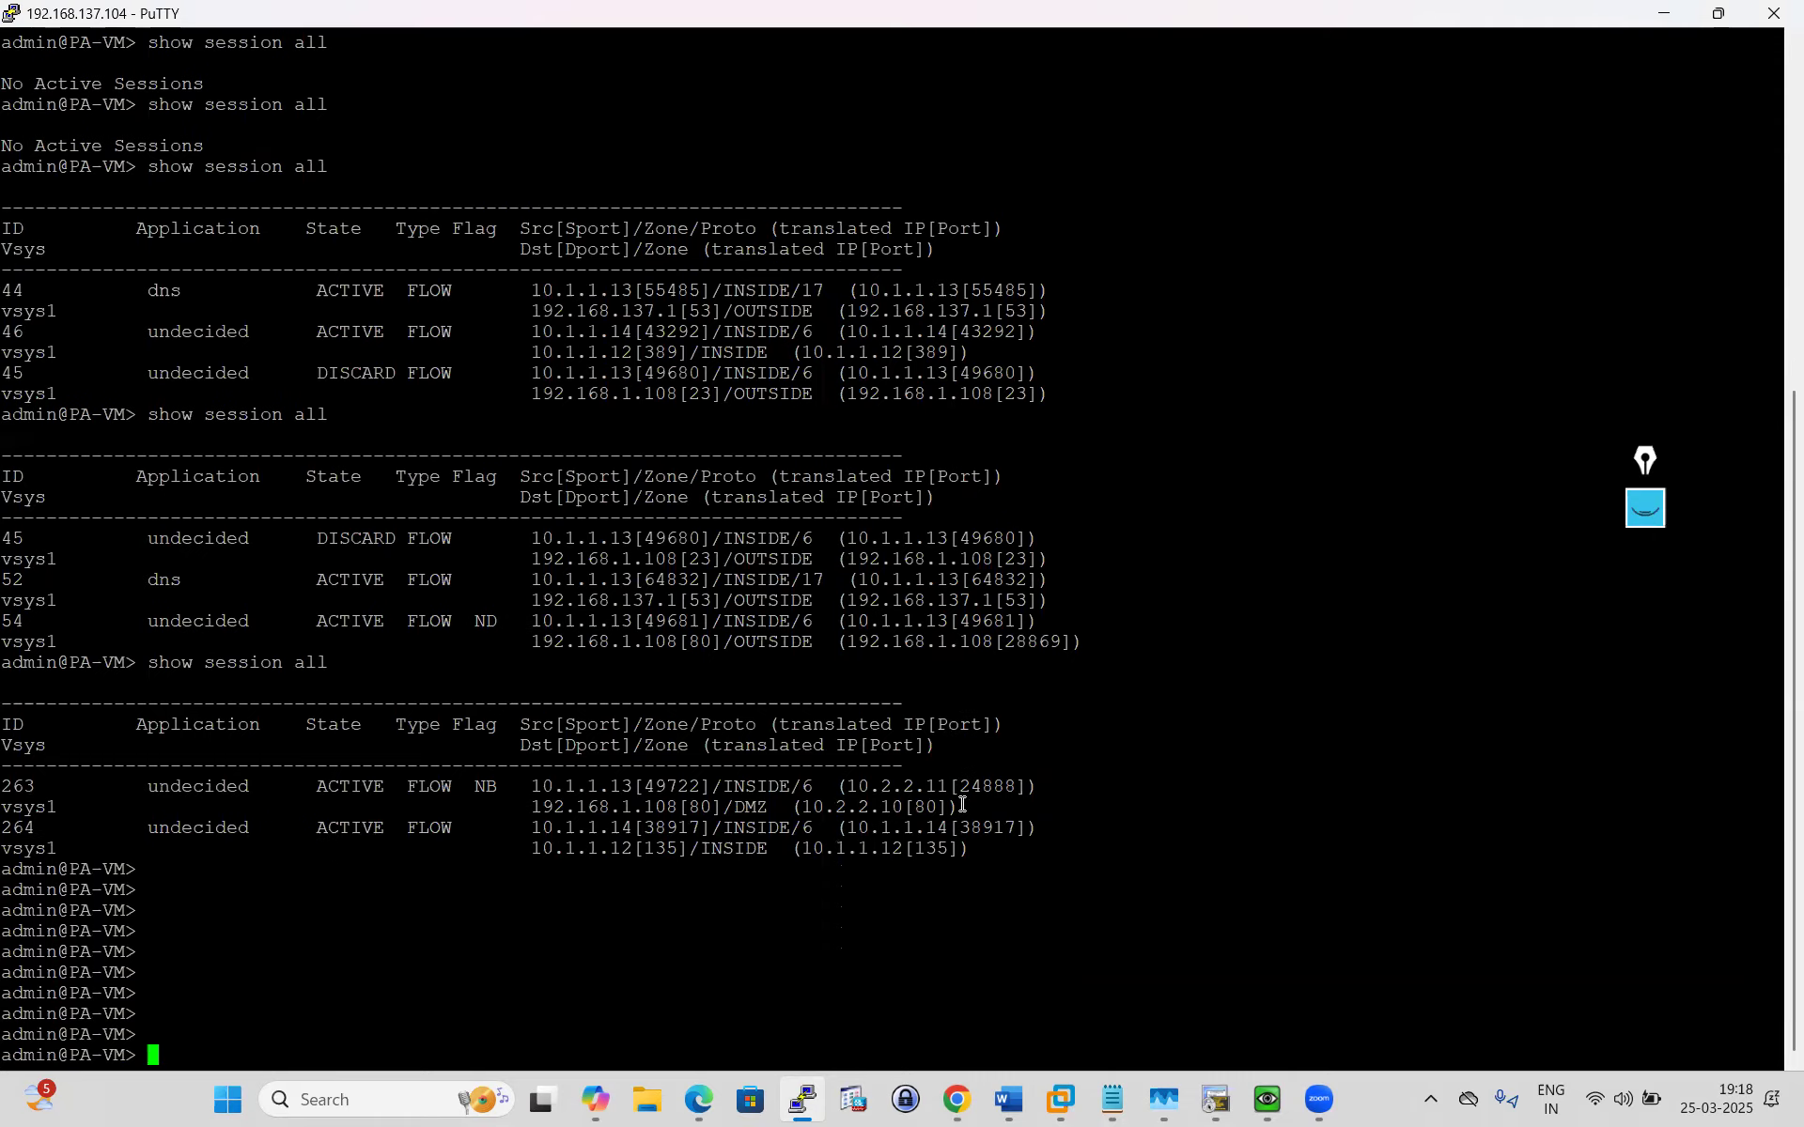
Run show session all twice more and check the flag of the session to 192.168.1.108 on port 80.
key(Up)
key(Return)
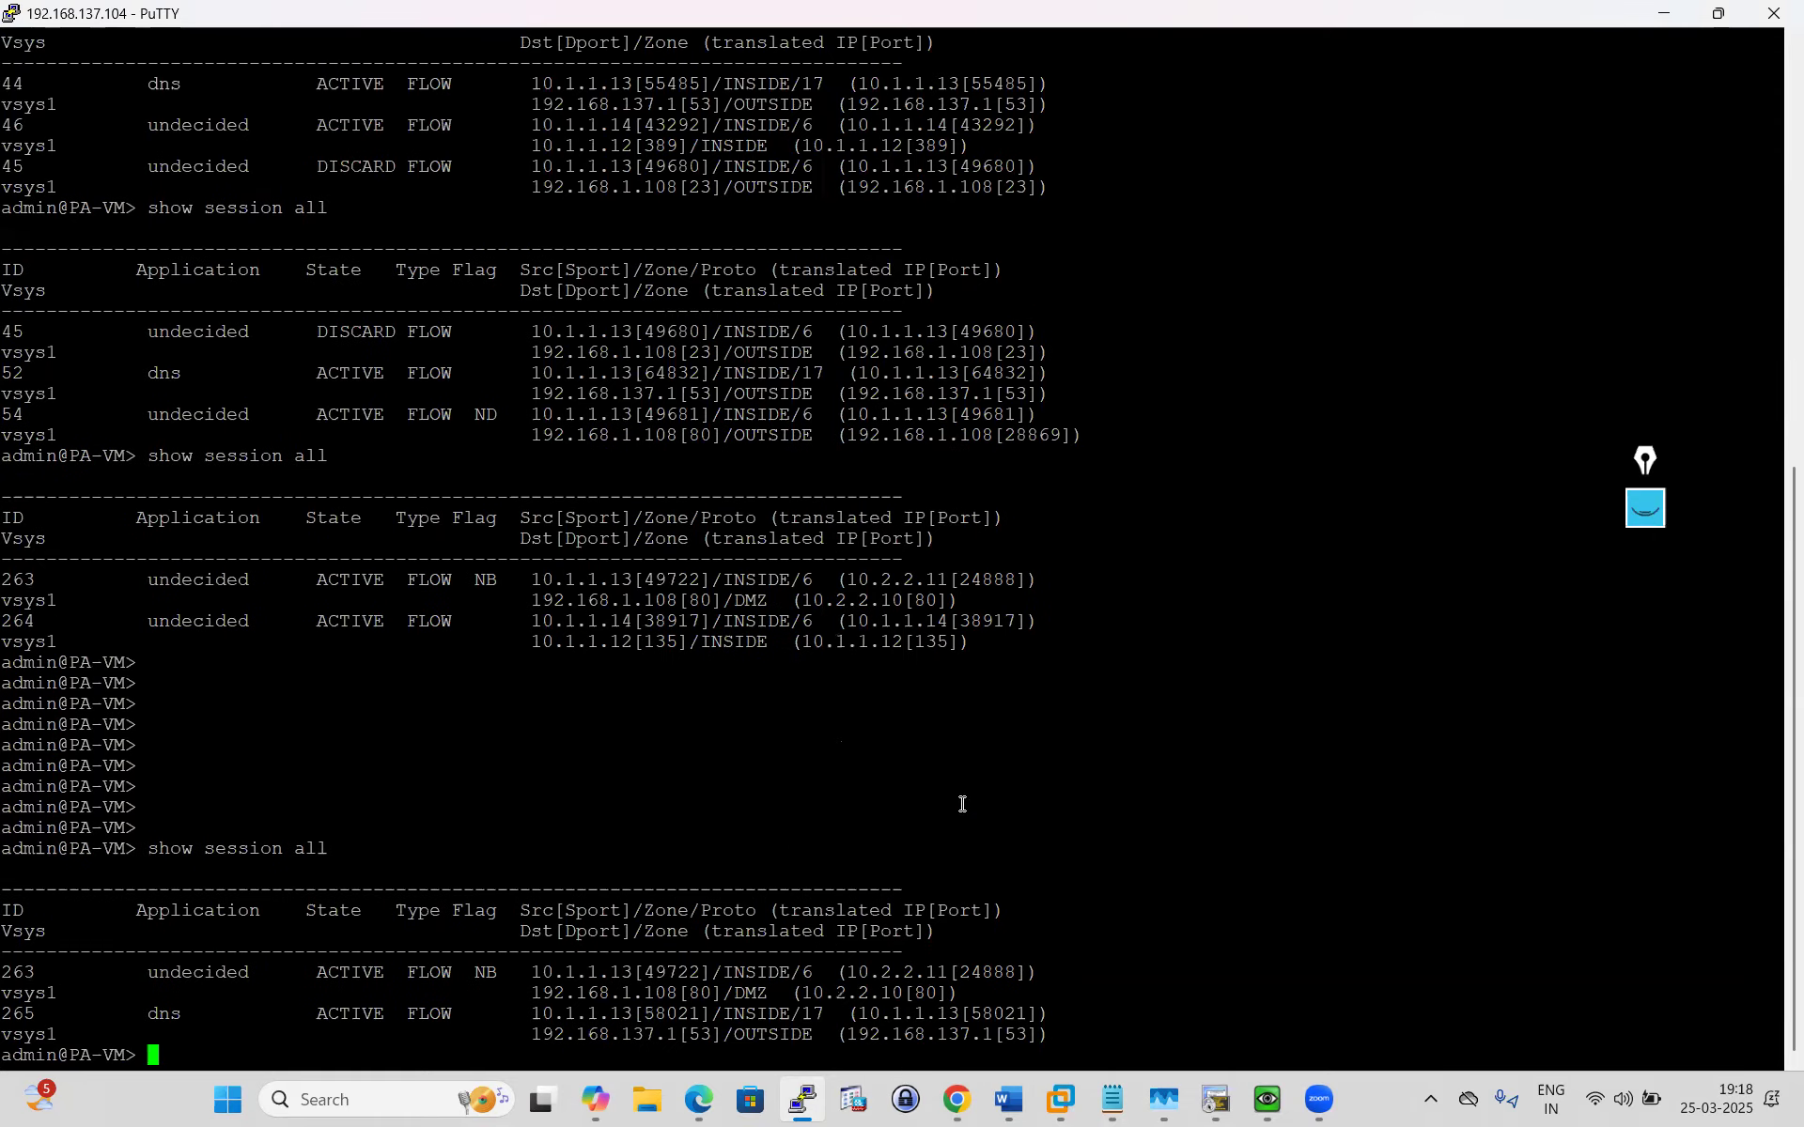
key(Up)
key(Return)
key(Return)
key(Return)
key(Return)
key(Return)
key(Return)
key(Return)
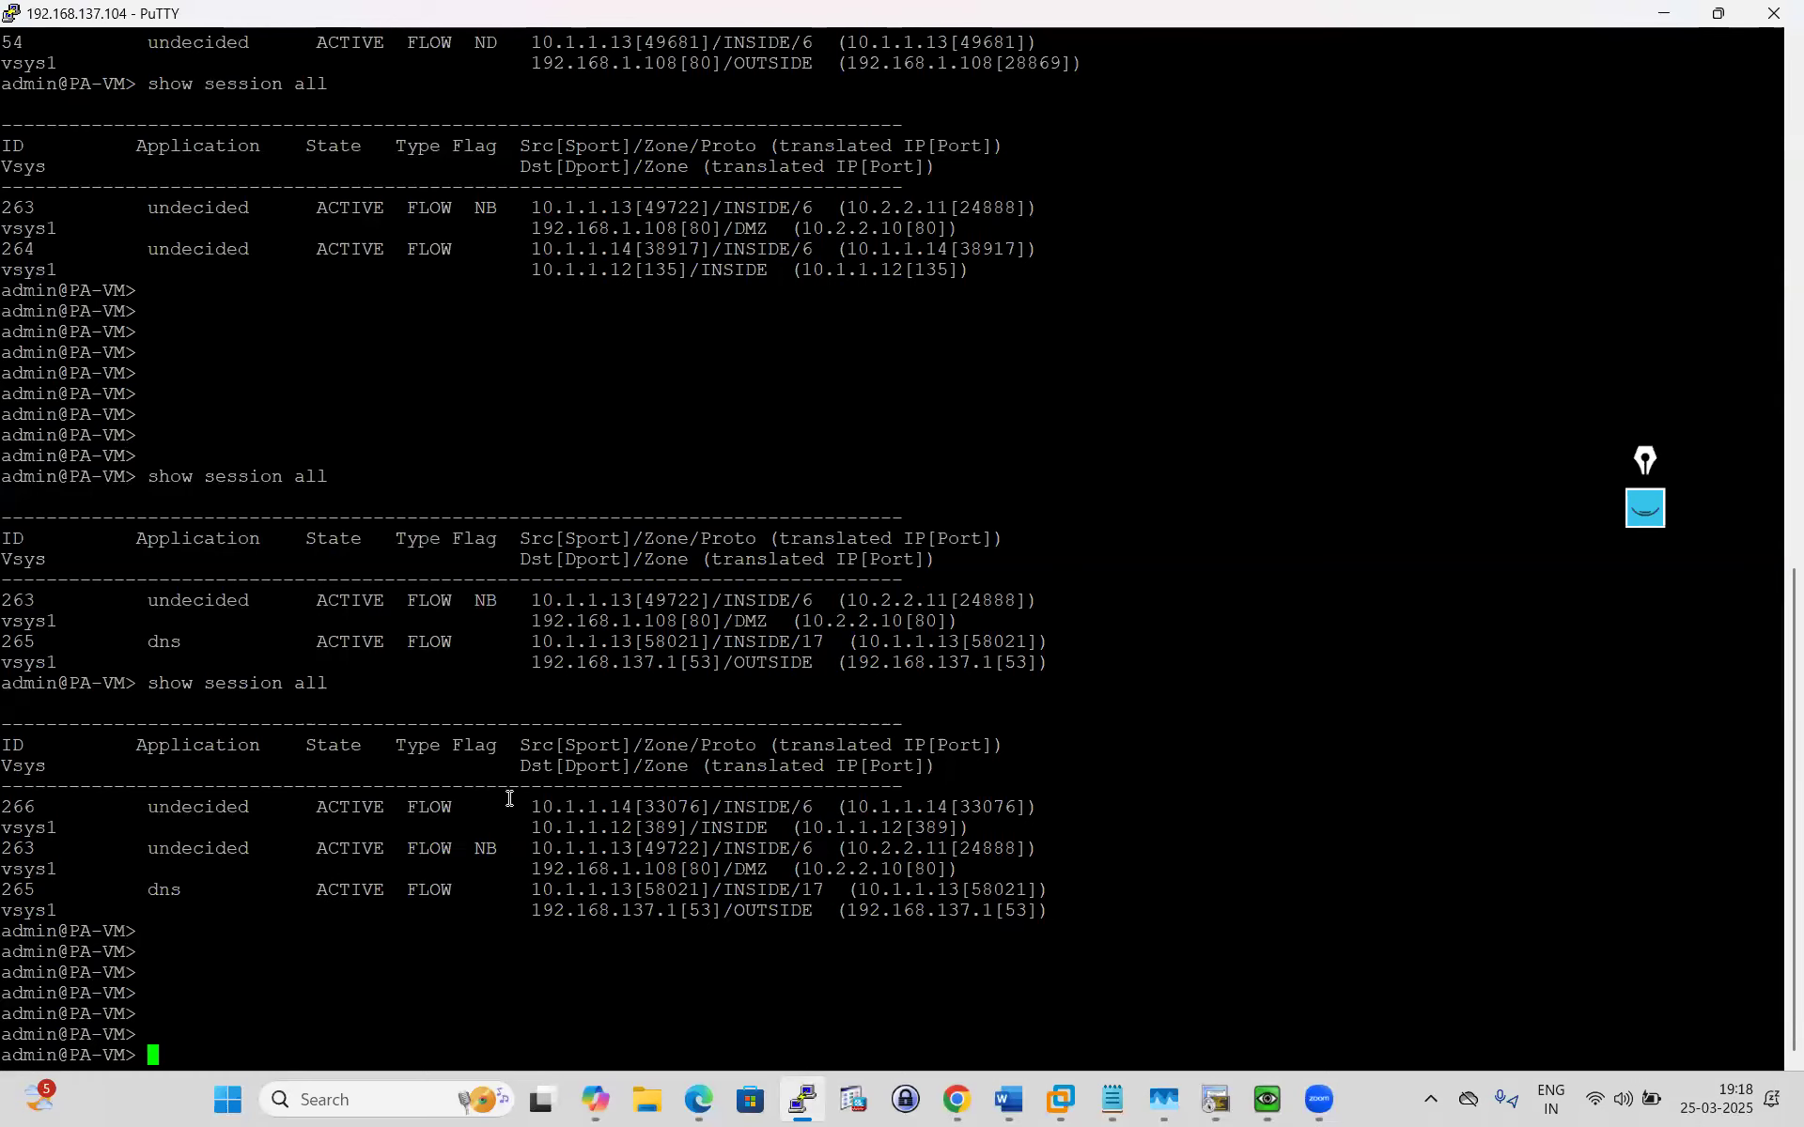
drag(465, 849, 497, 849)
click(484, 871)
Switch to the PA-VM page in Chrome, close the commit status and refresh the NAT rulebase to check the U-NAT hit count.
click(956, 1099)
click(692, 24)
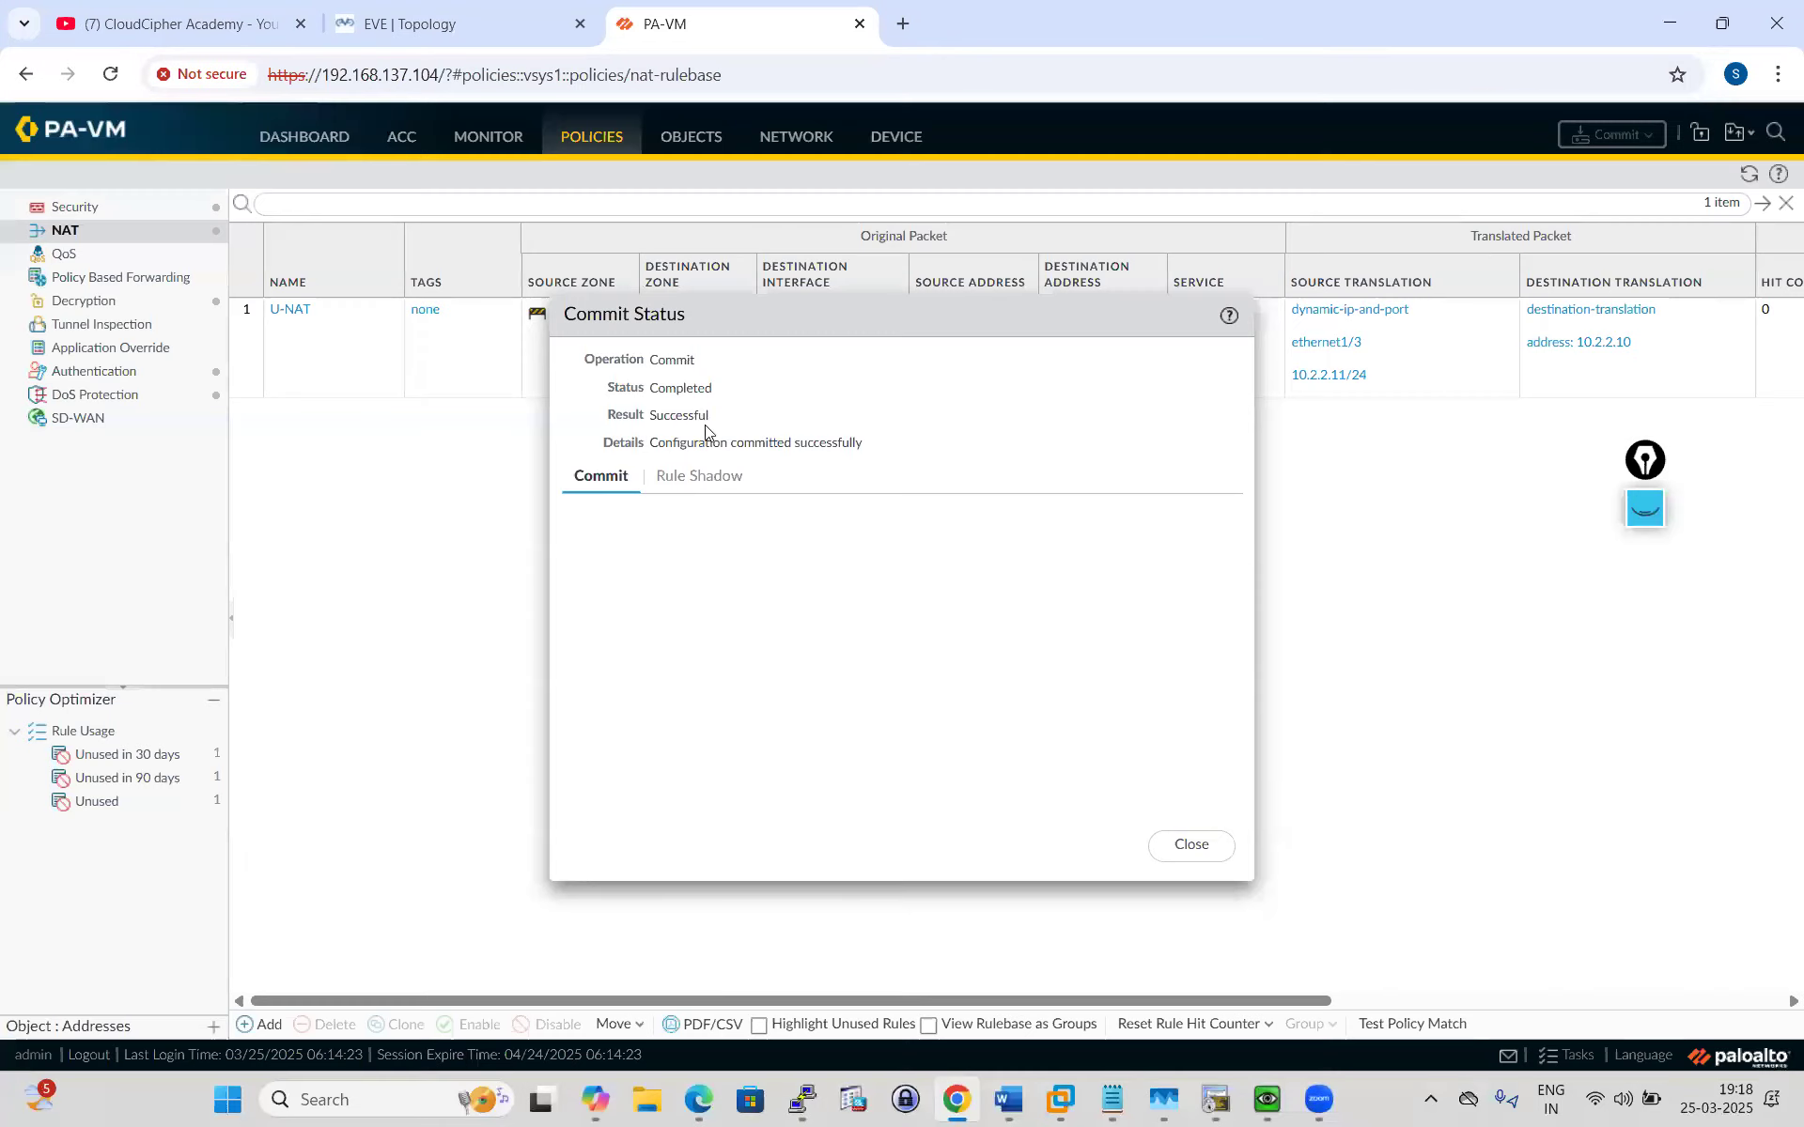
click(1217, 846)
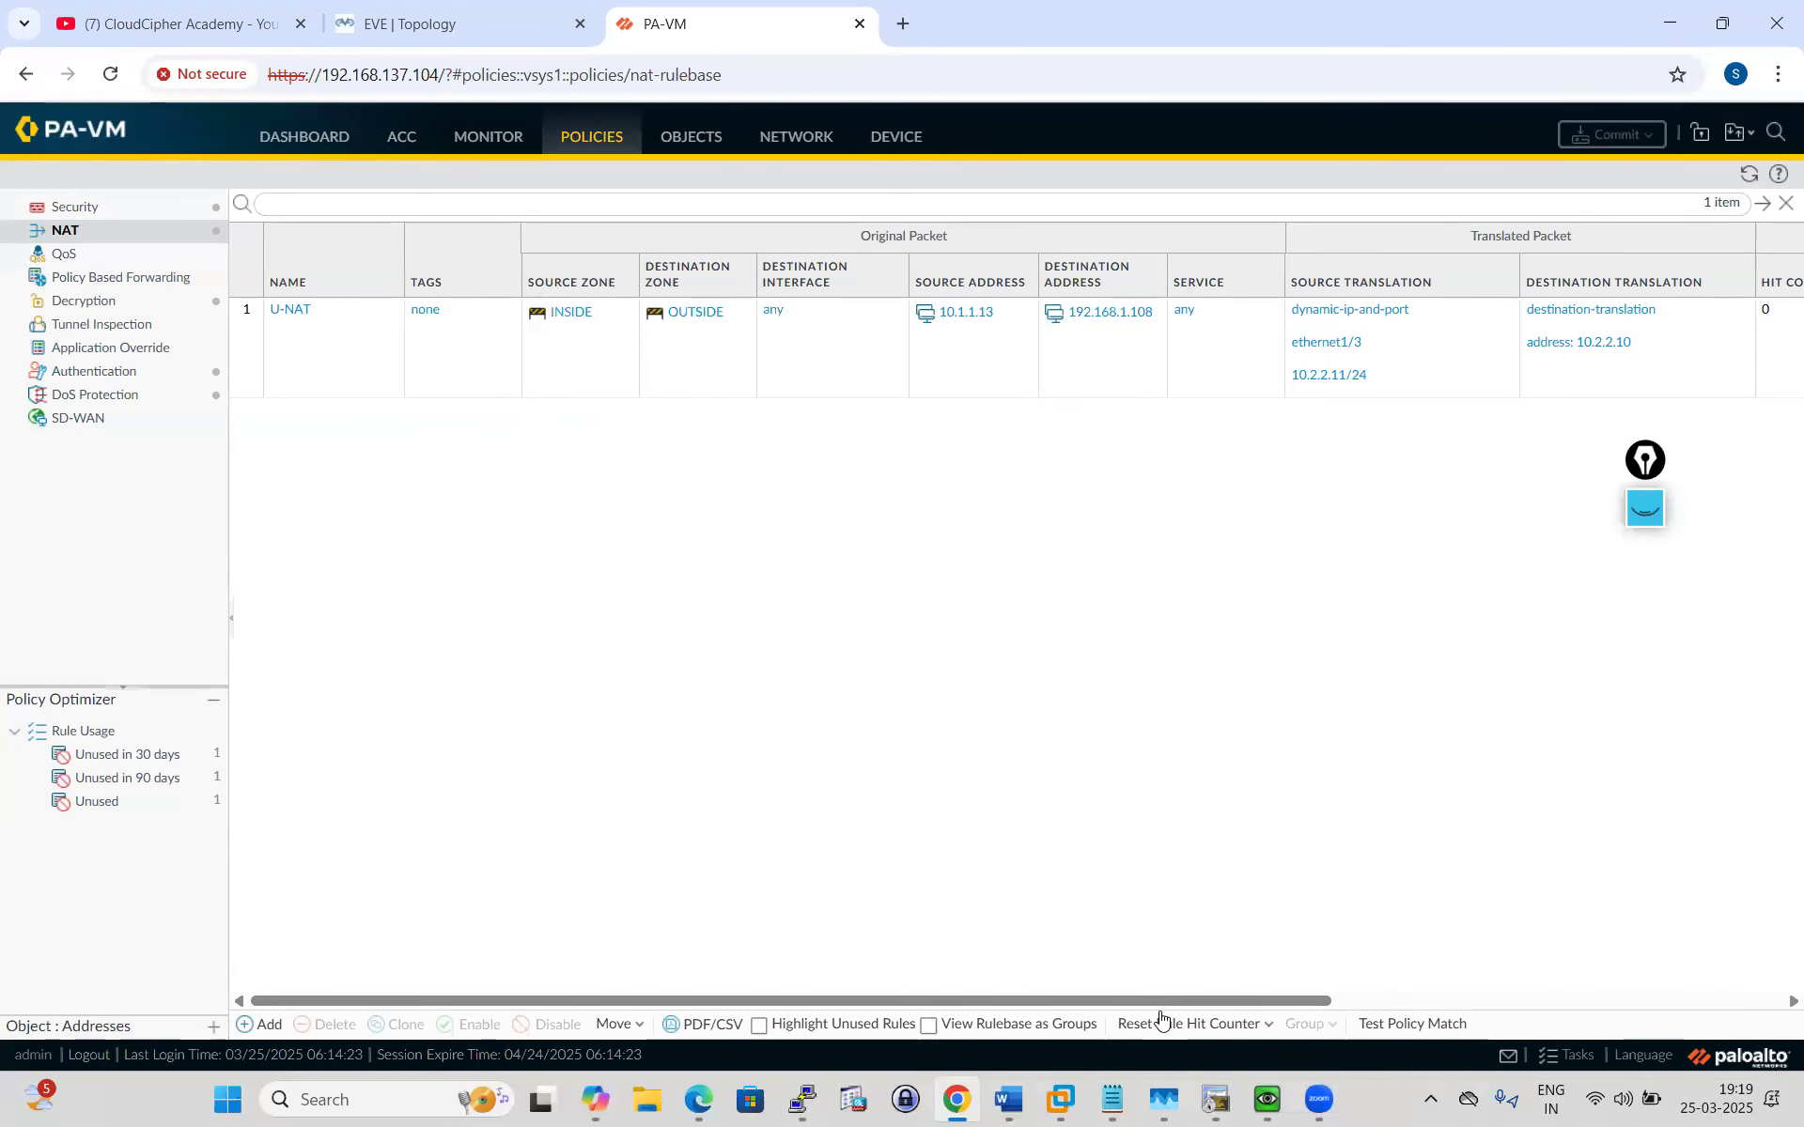
drag(1376, 988, 1547, 967)
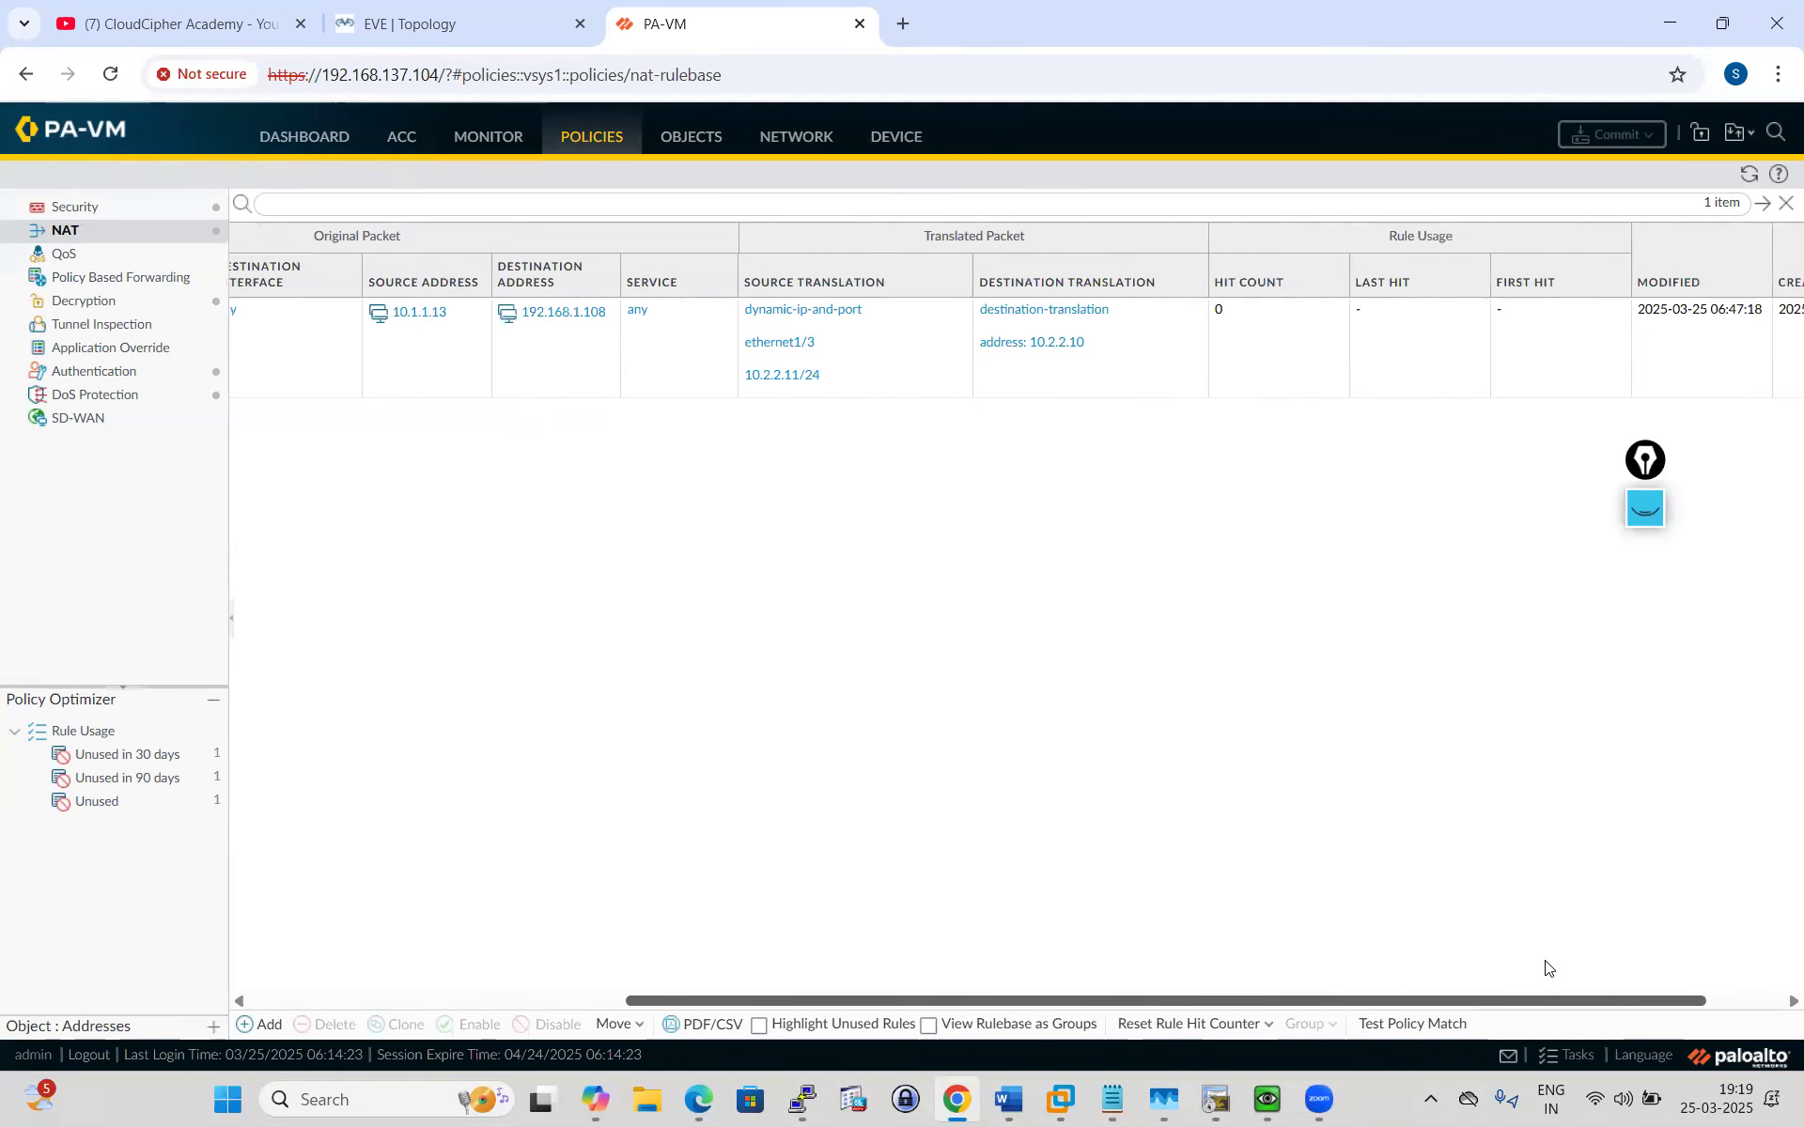
click(1749, 176)
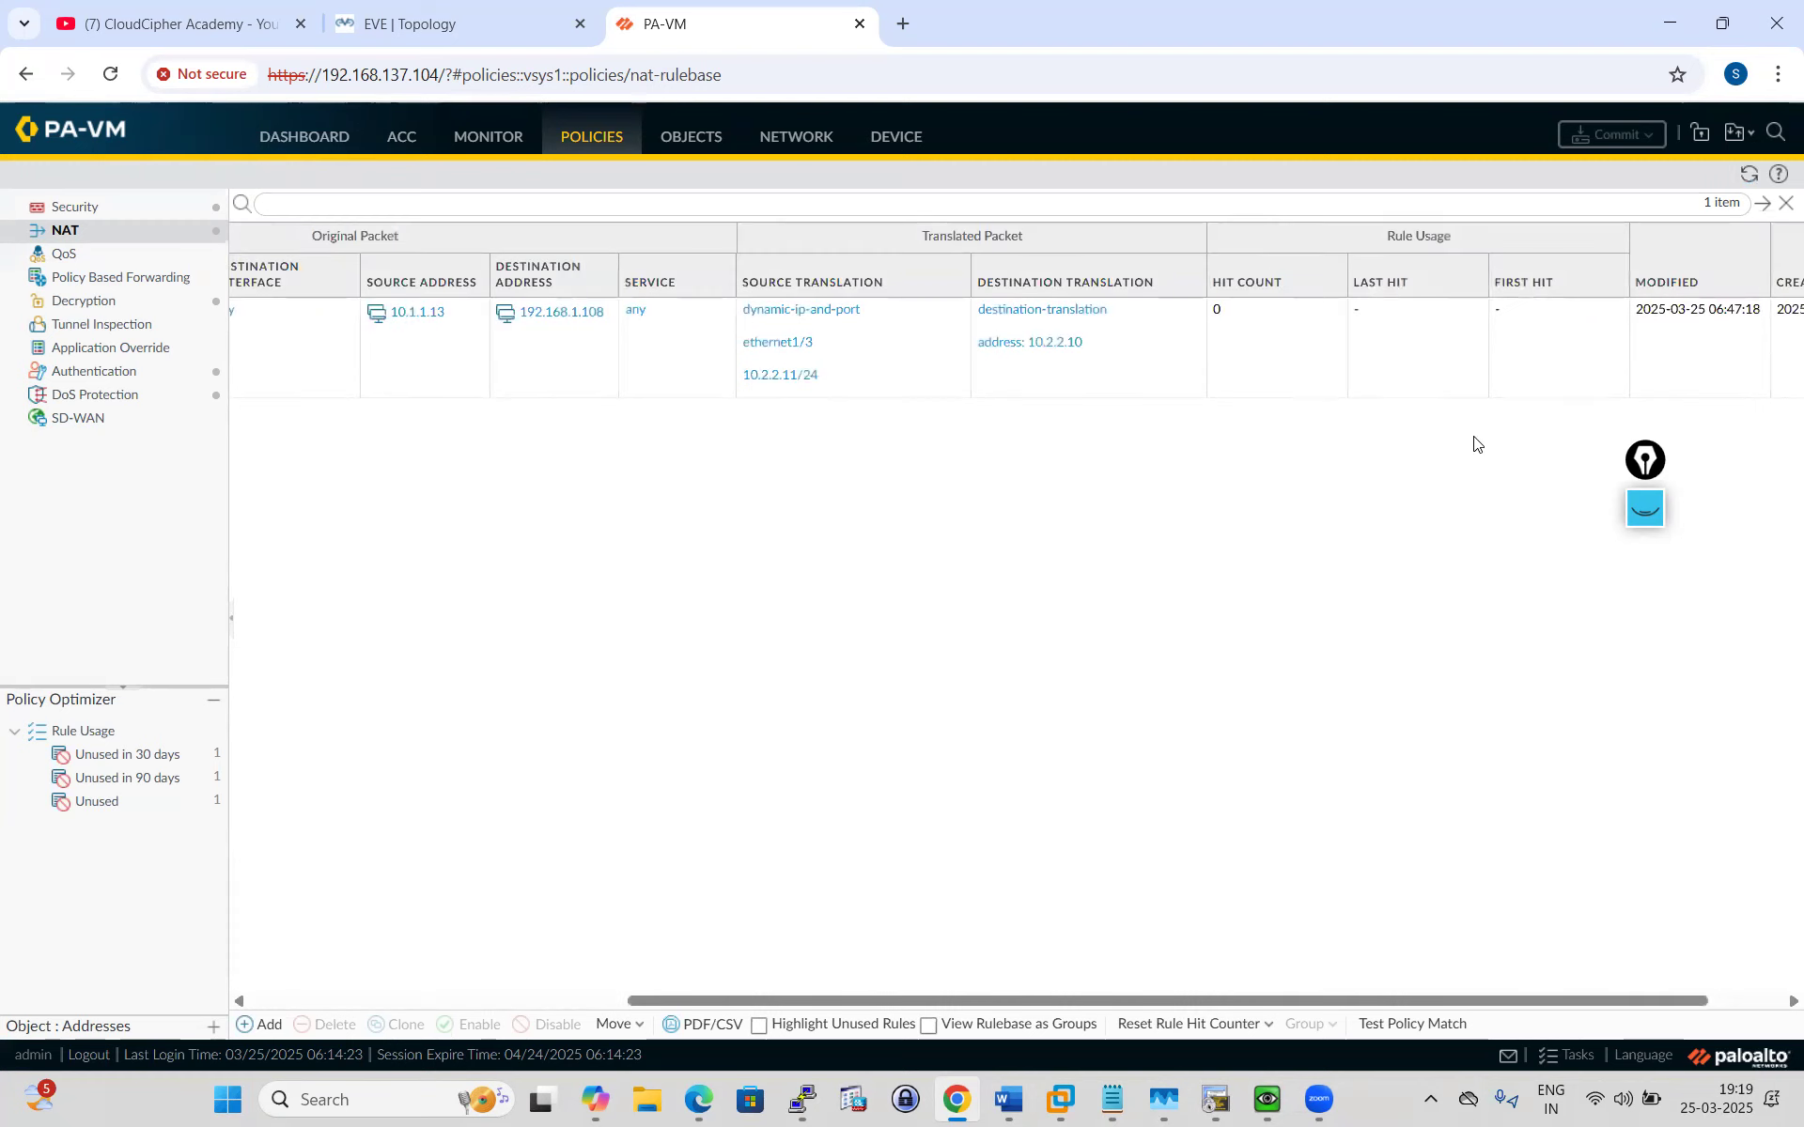
click(1750, 176)
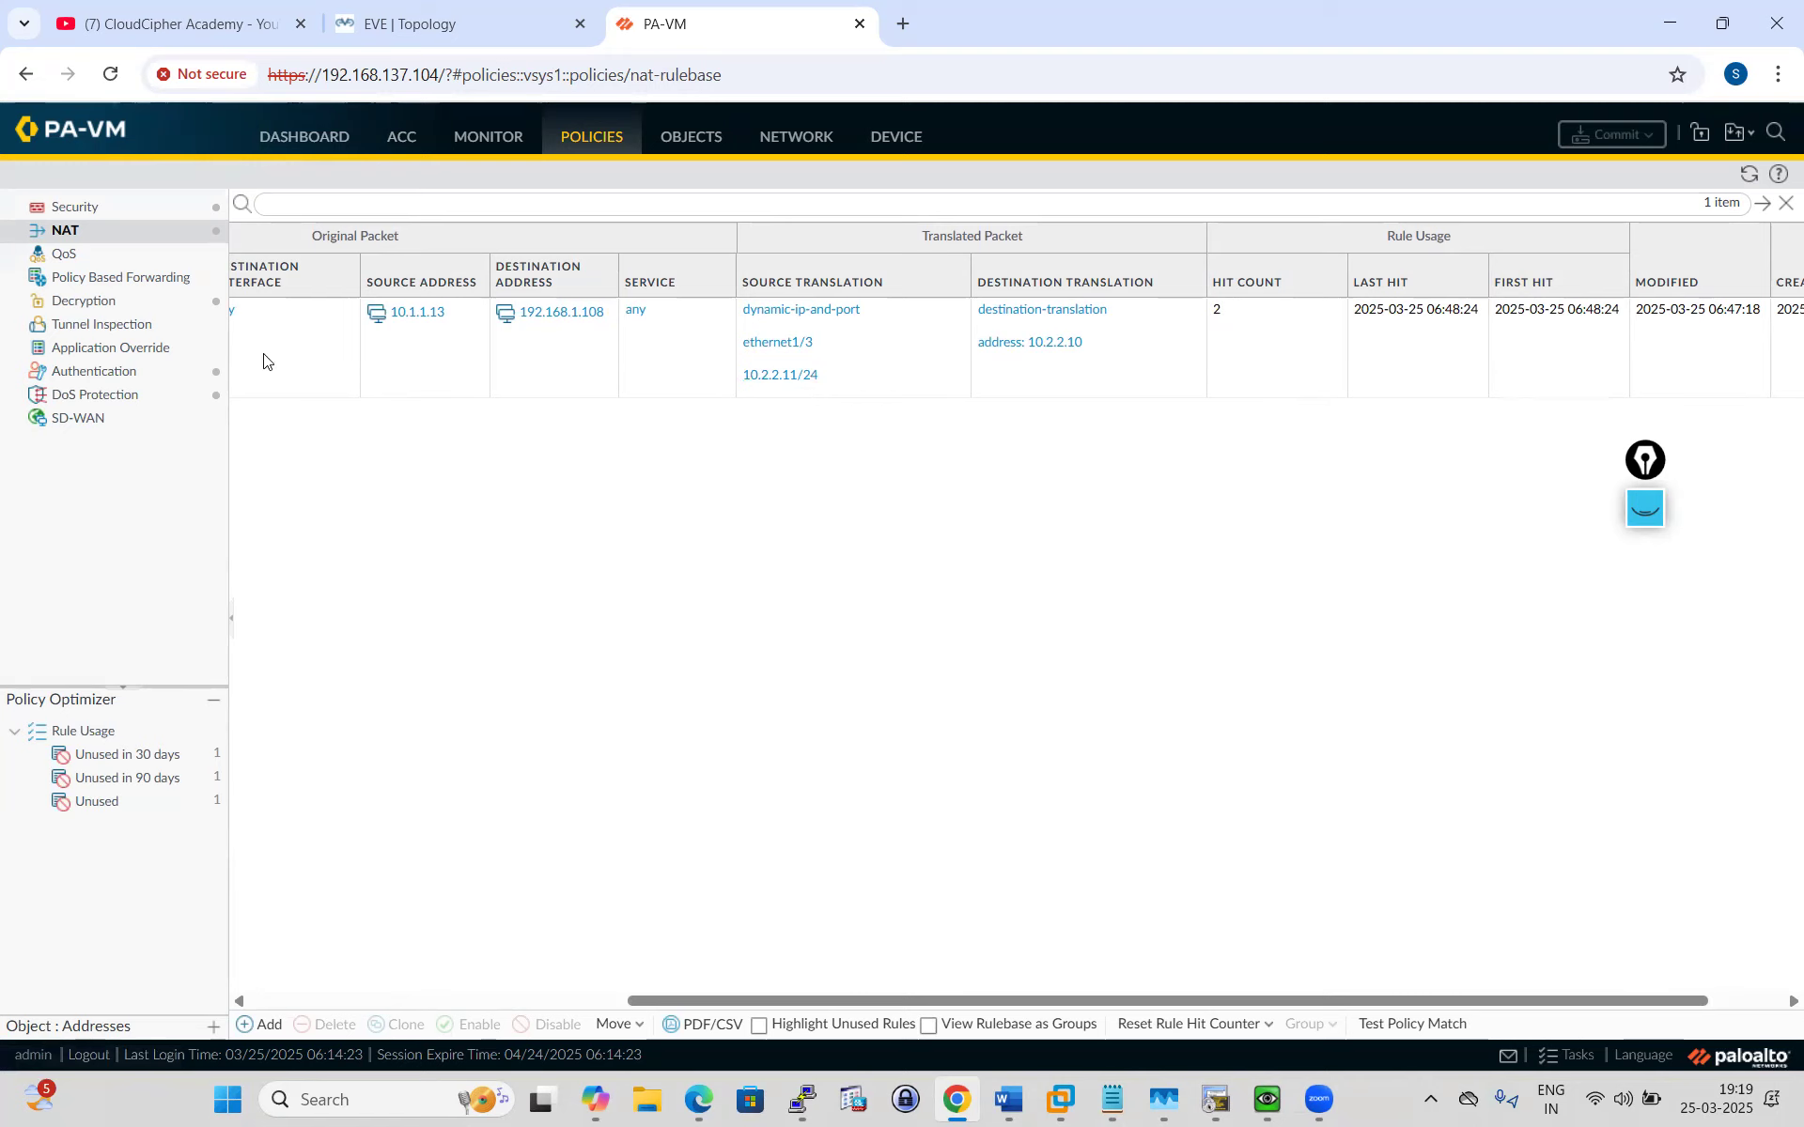
drag(821, 1004, 400, 483)
drag(809, 1003, 539, 949)
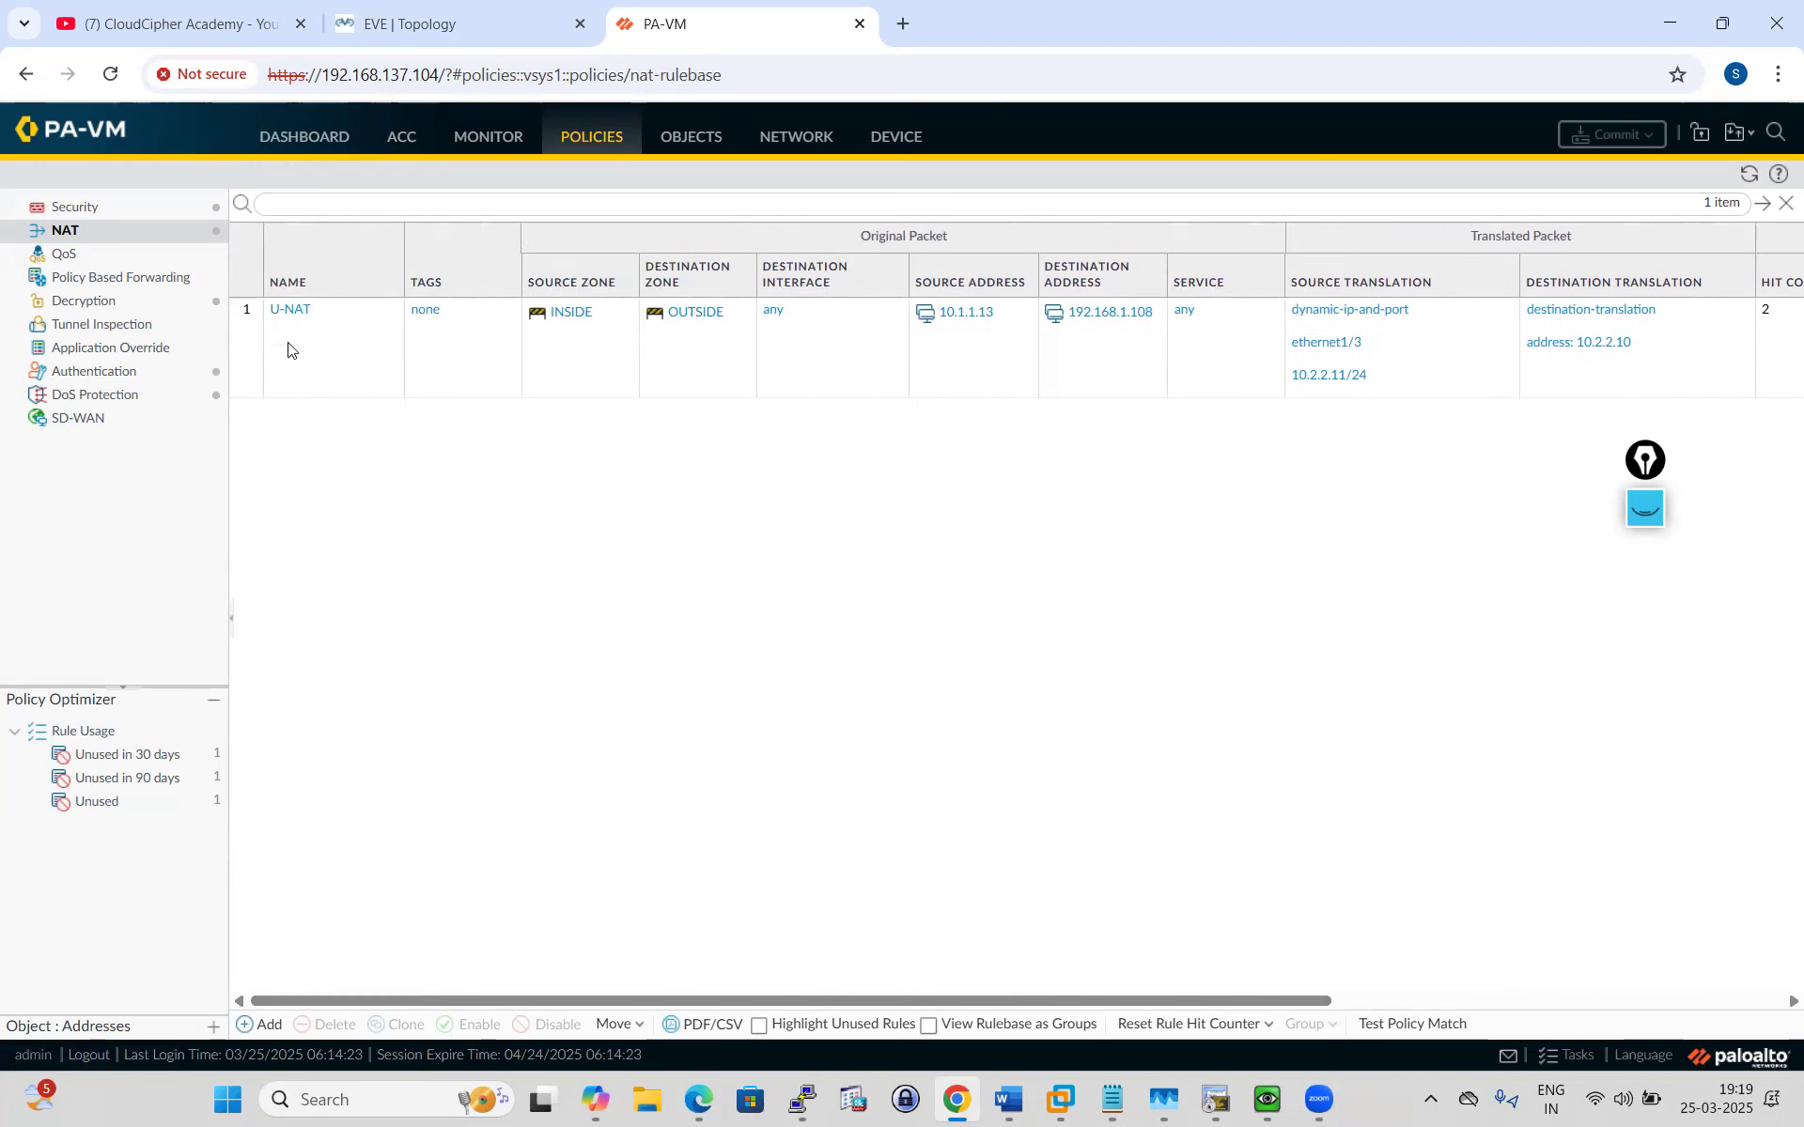
Open the U-NAT rule's source and destination translation settings and compare them with the session's flag in PuTTY.
click(289, 310)
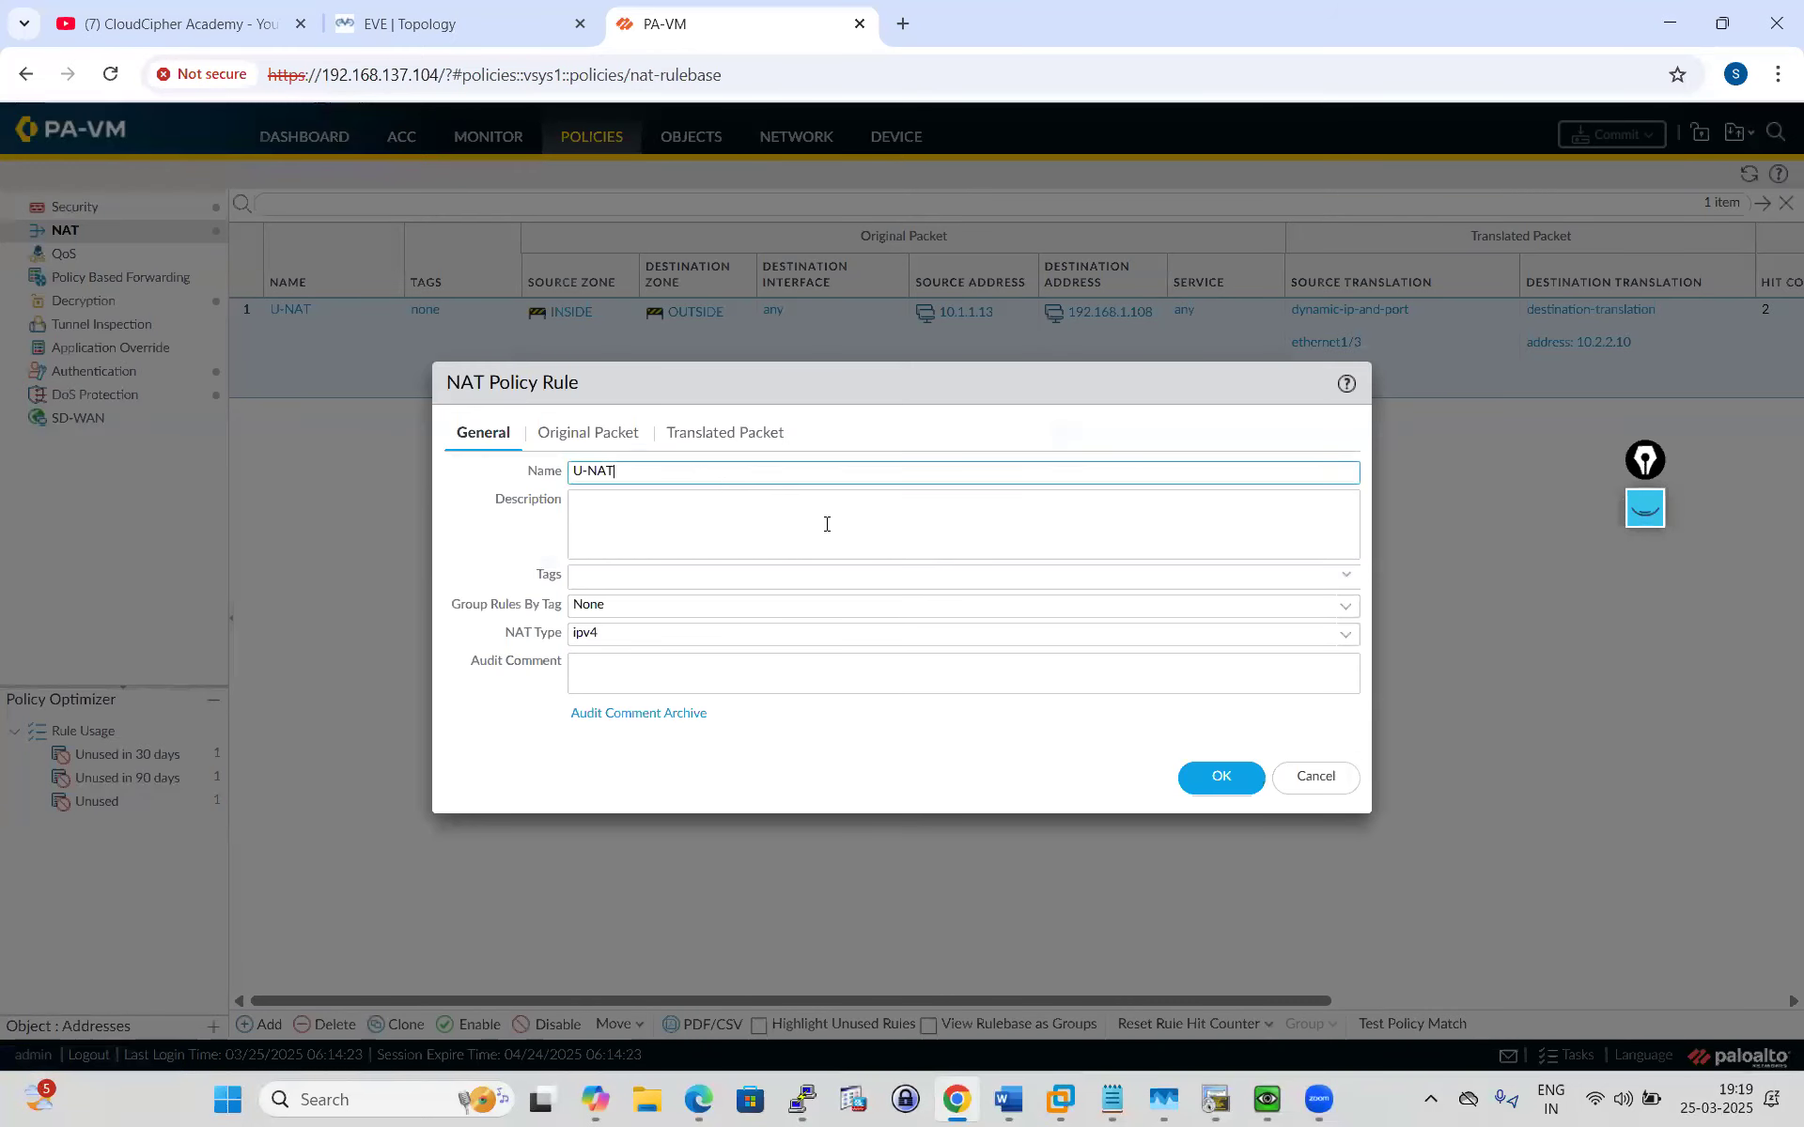
click(712, 440)
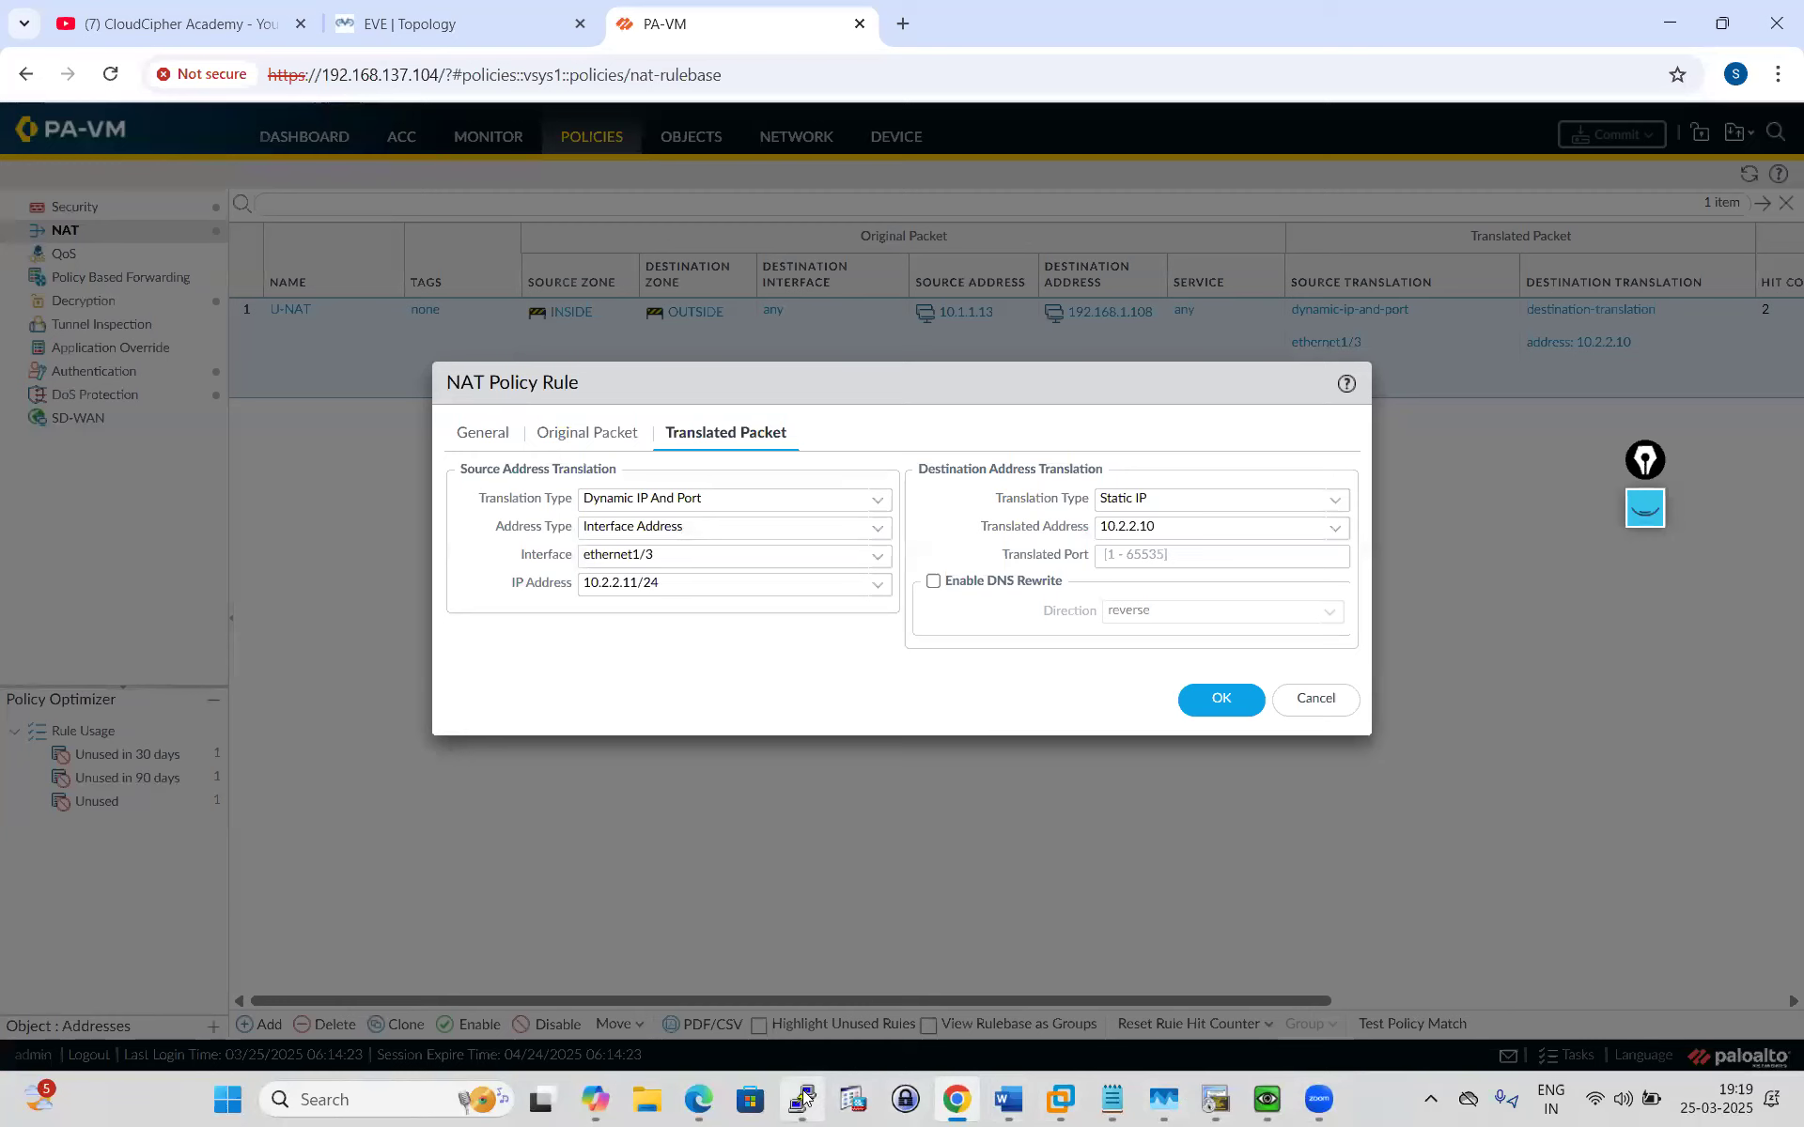
mouse_move(803, 1094)
click(805, 987)
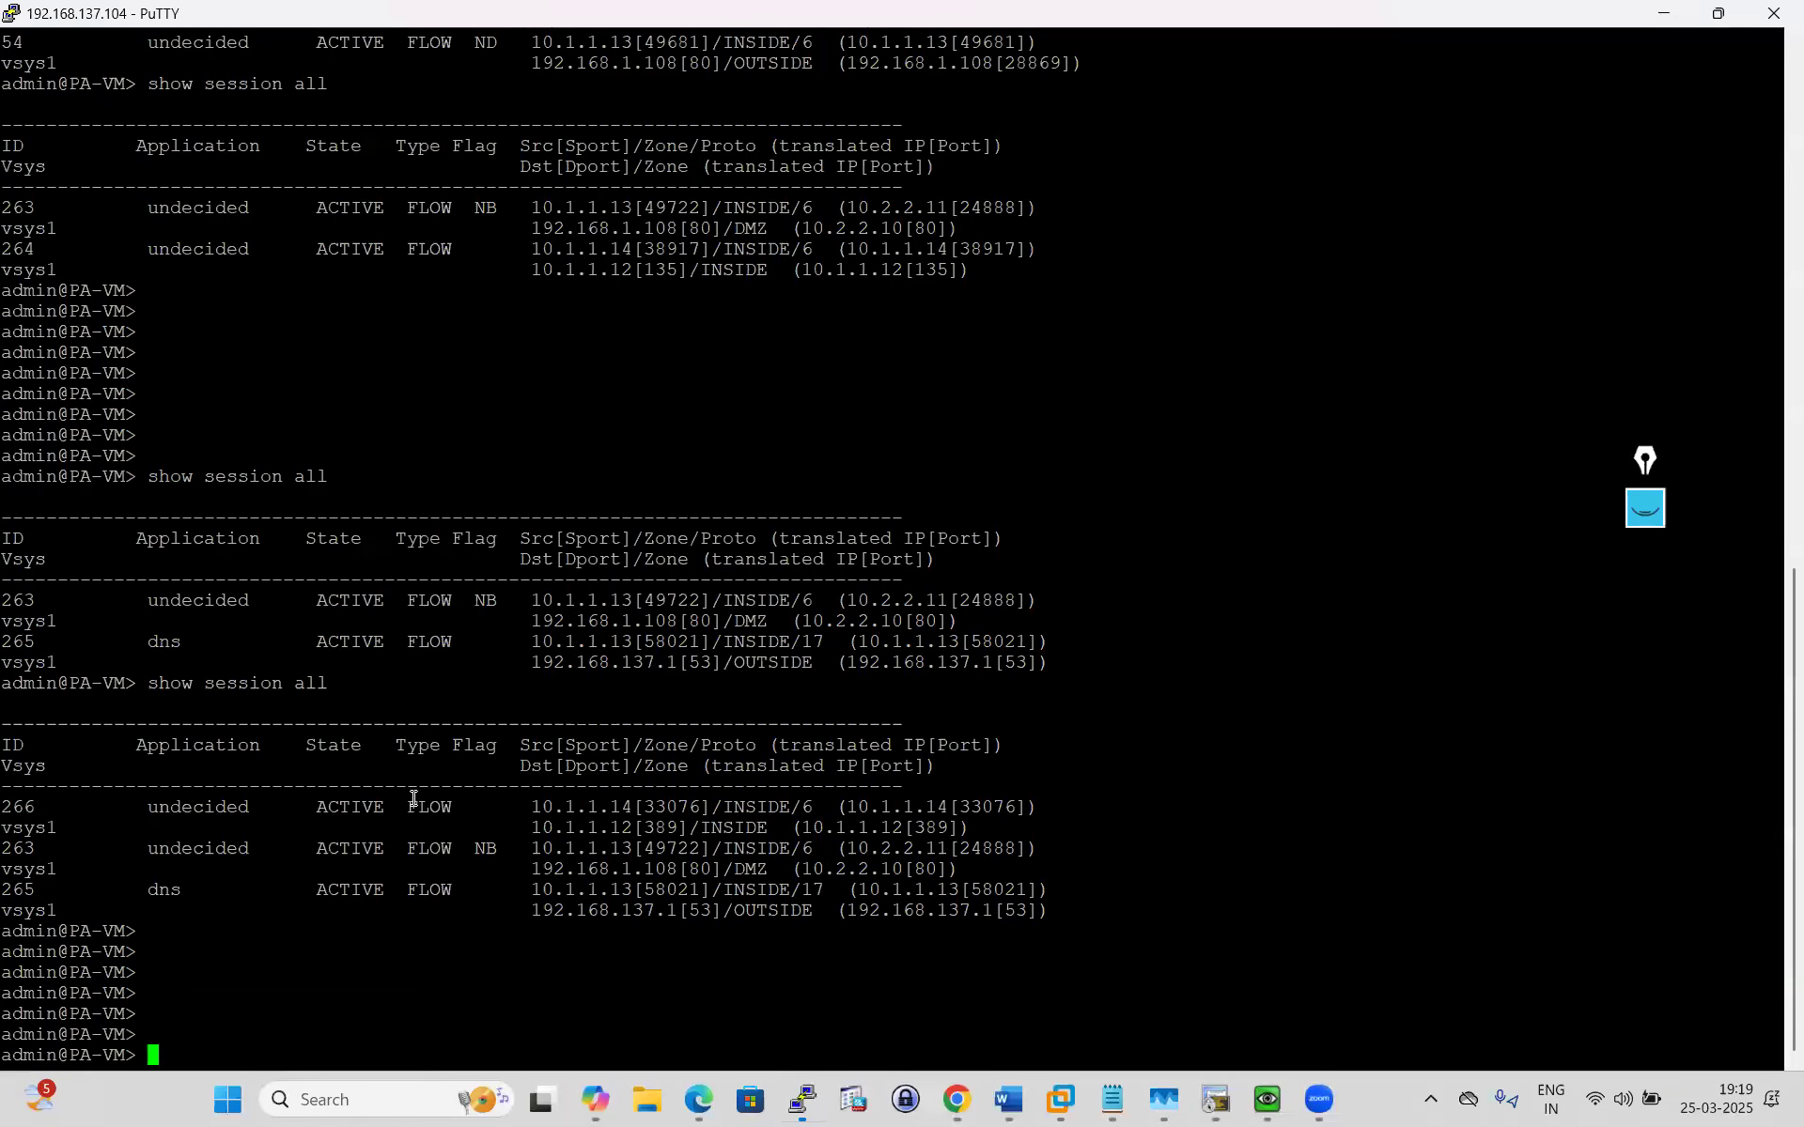
drag(468, 848, 519, 850)
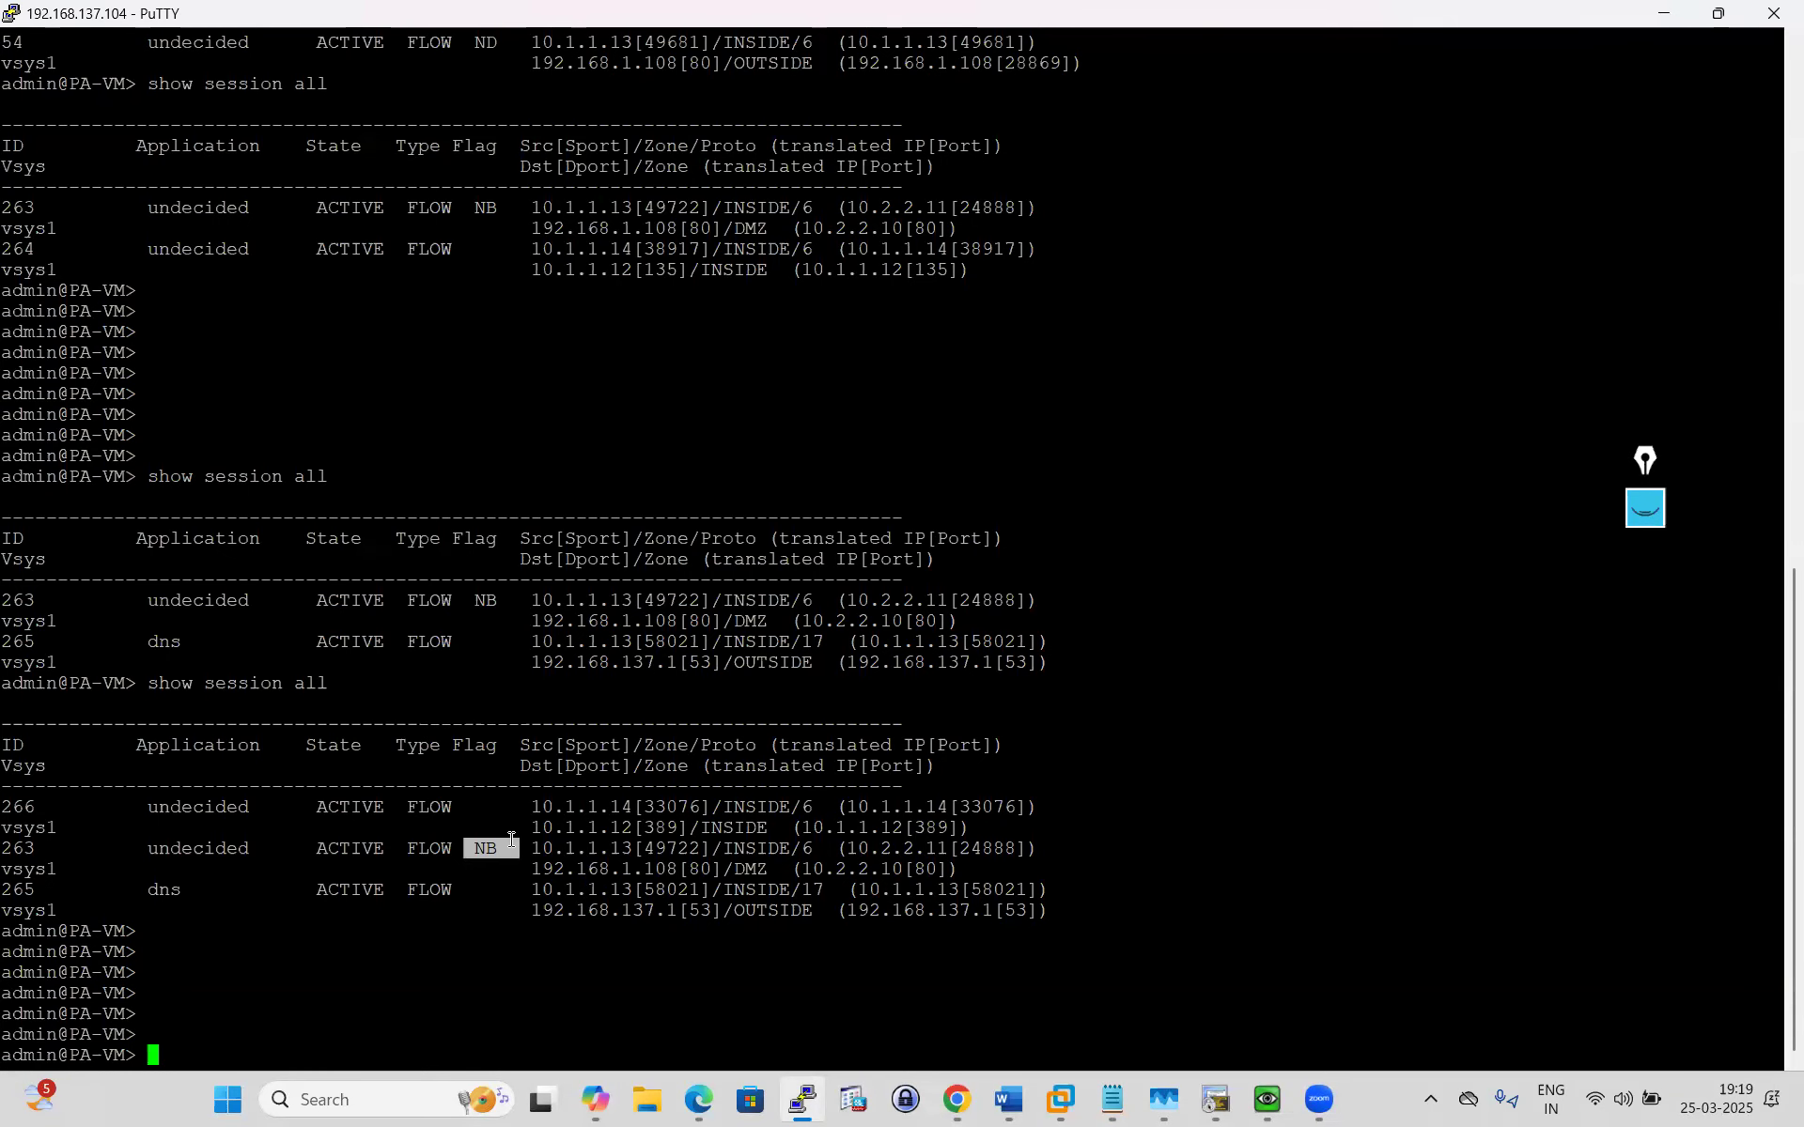
click(956, 1099)
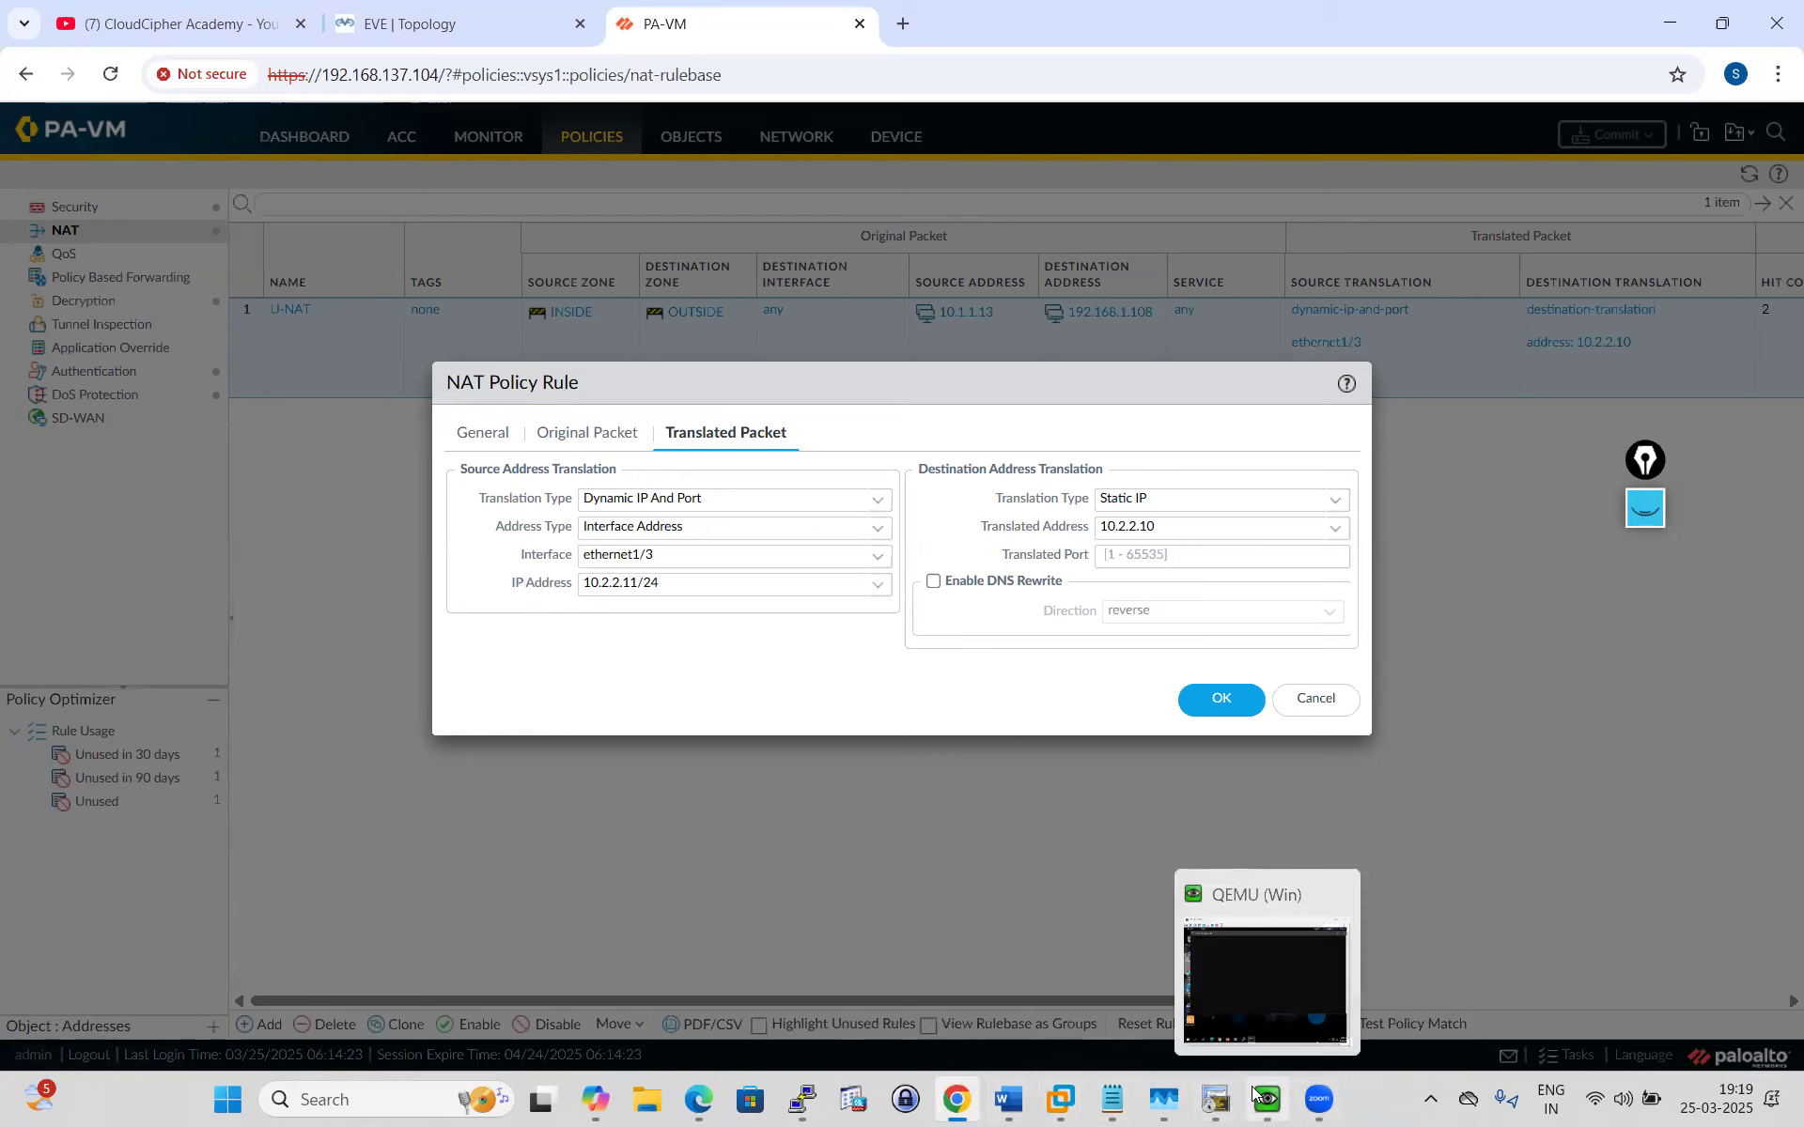
Display the details of the port 80 session in PuTTY with show session id 263.
mouse_move(804, 1099)
click(793, 980)
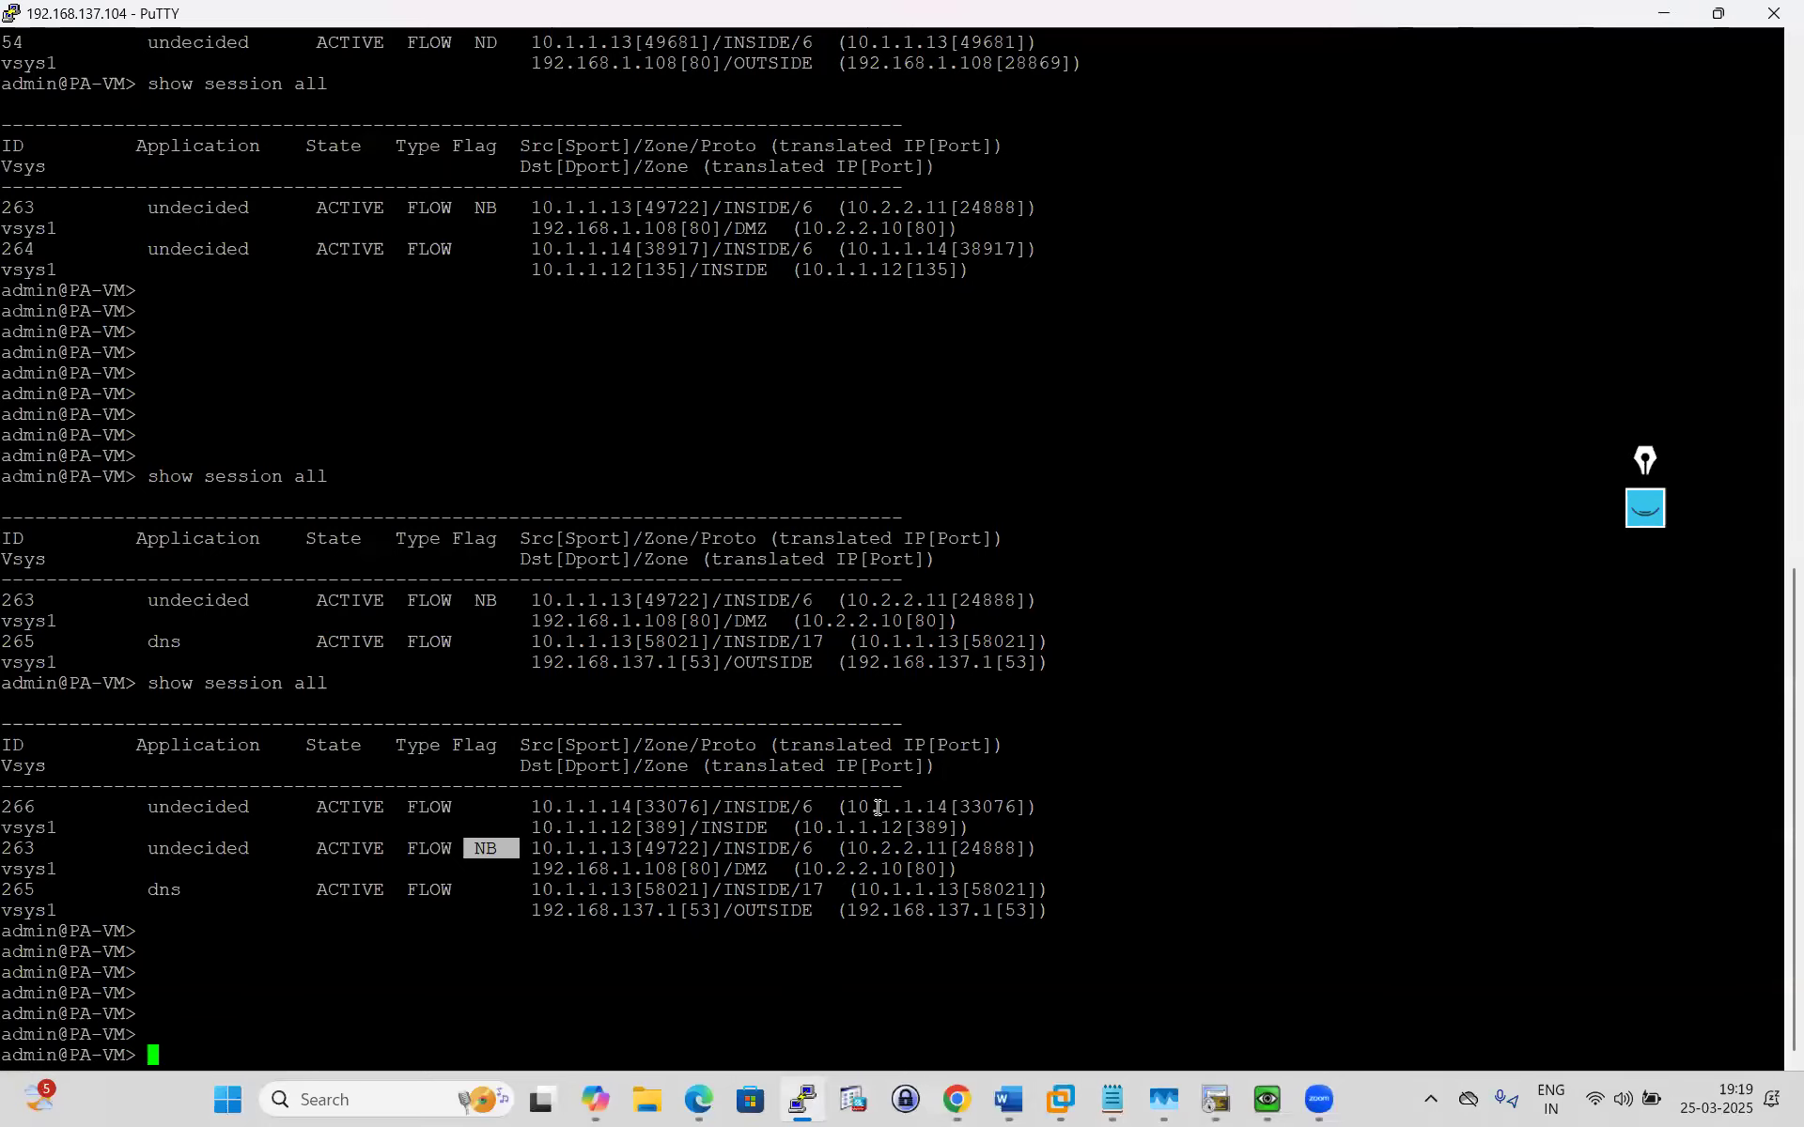
key(Return)
key(Return)
key(Return)
text(shpo)
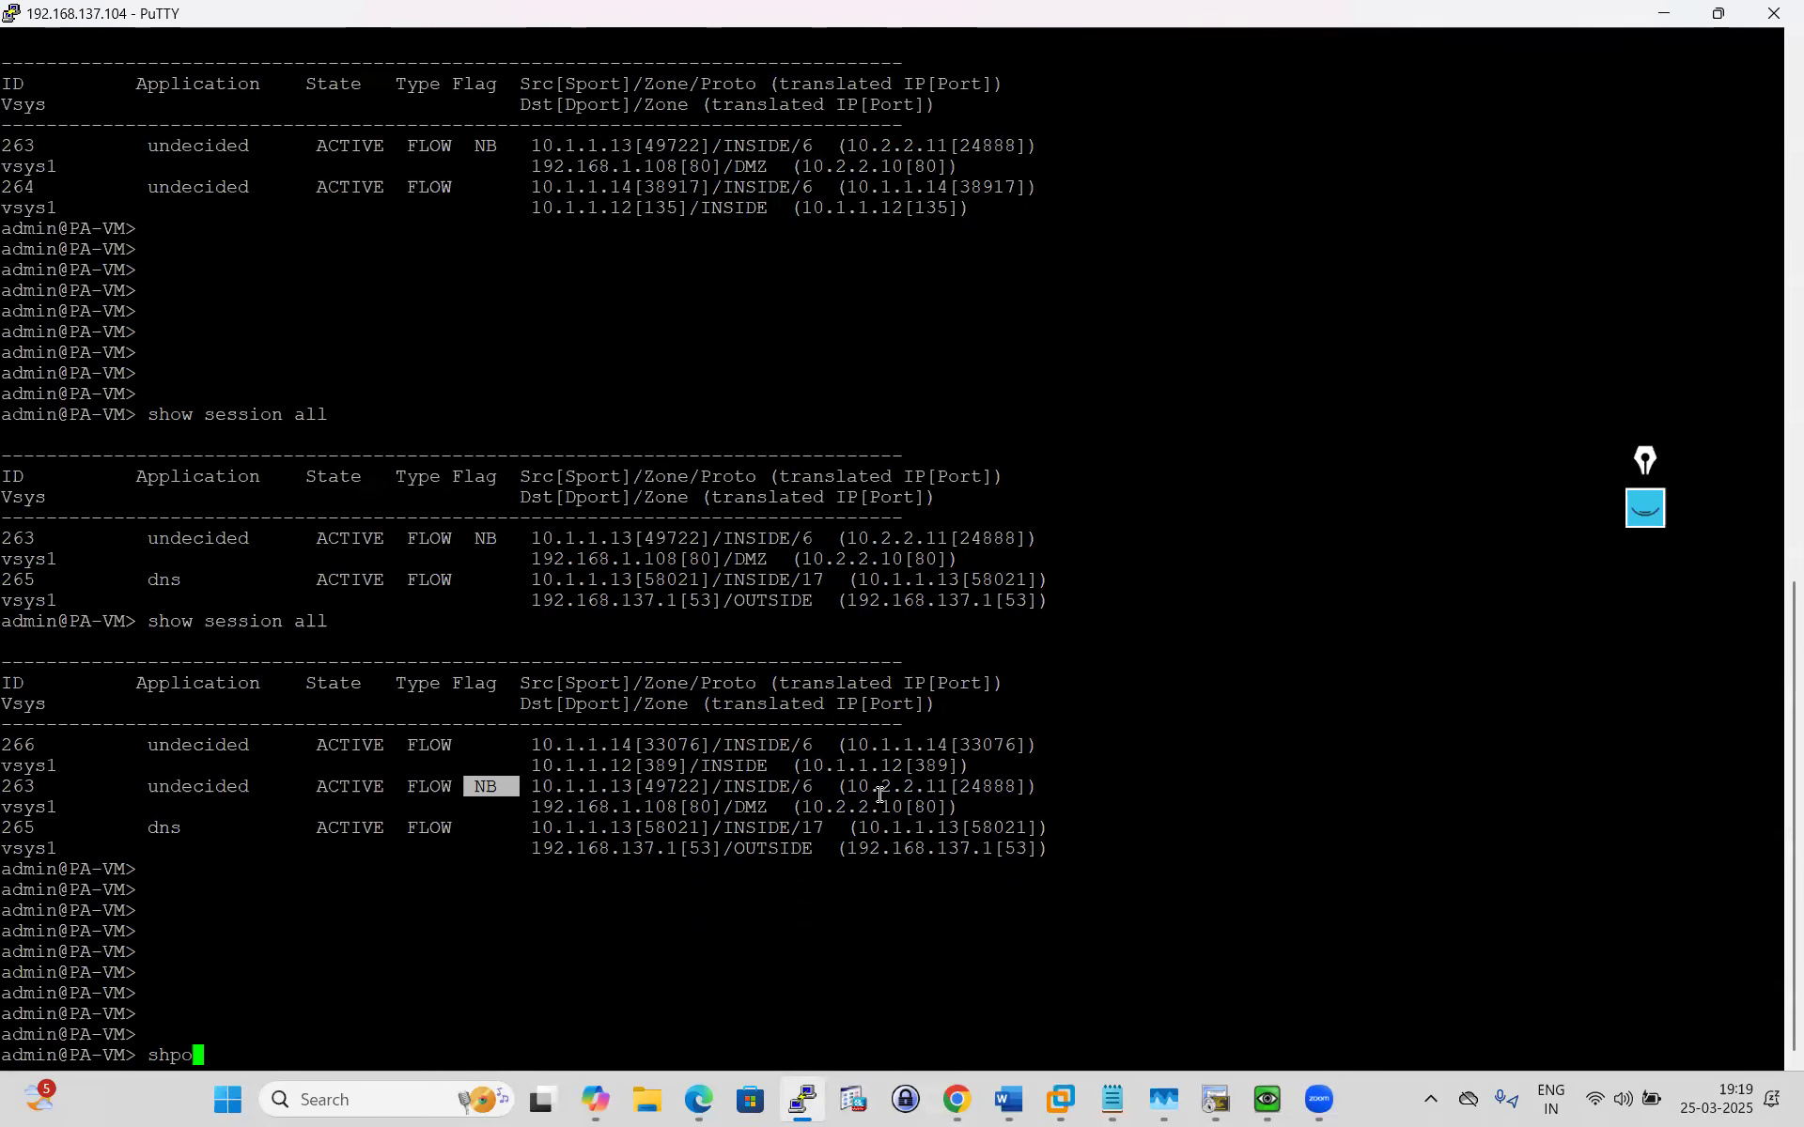
key(BackSpace)
key(BackSpace)
key(BackSpace)
text(how se)
key(question)
text(e)
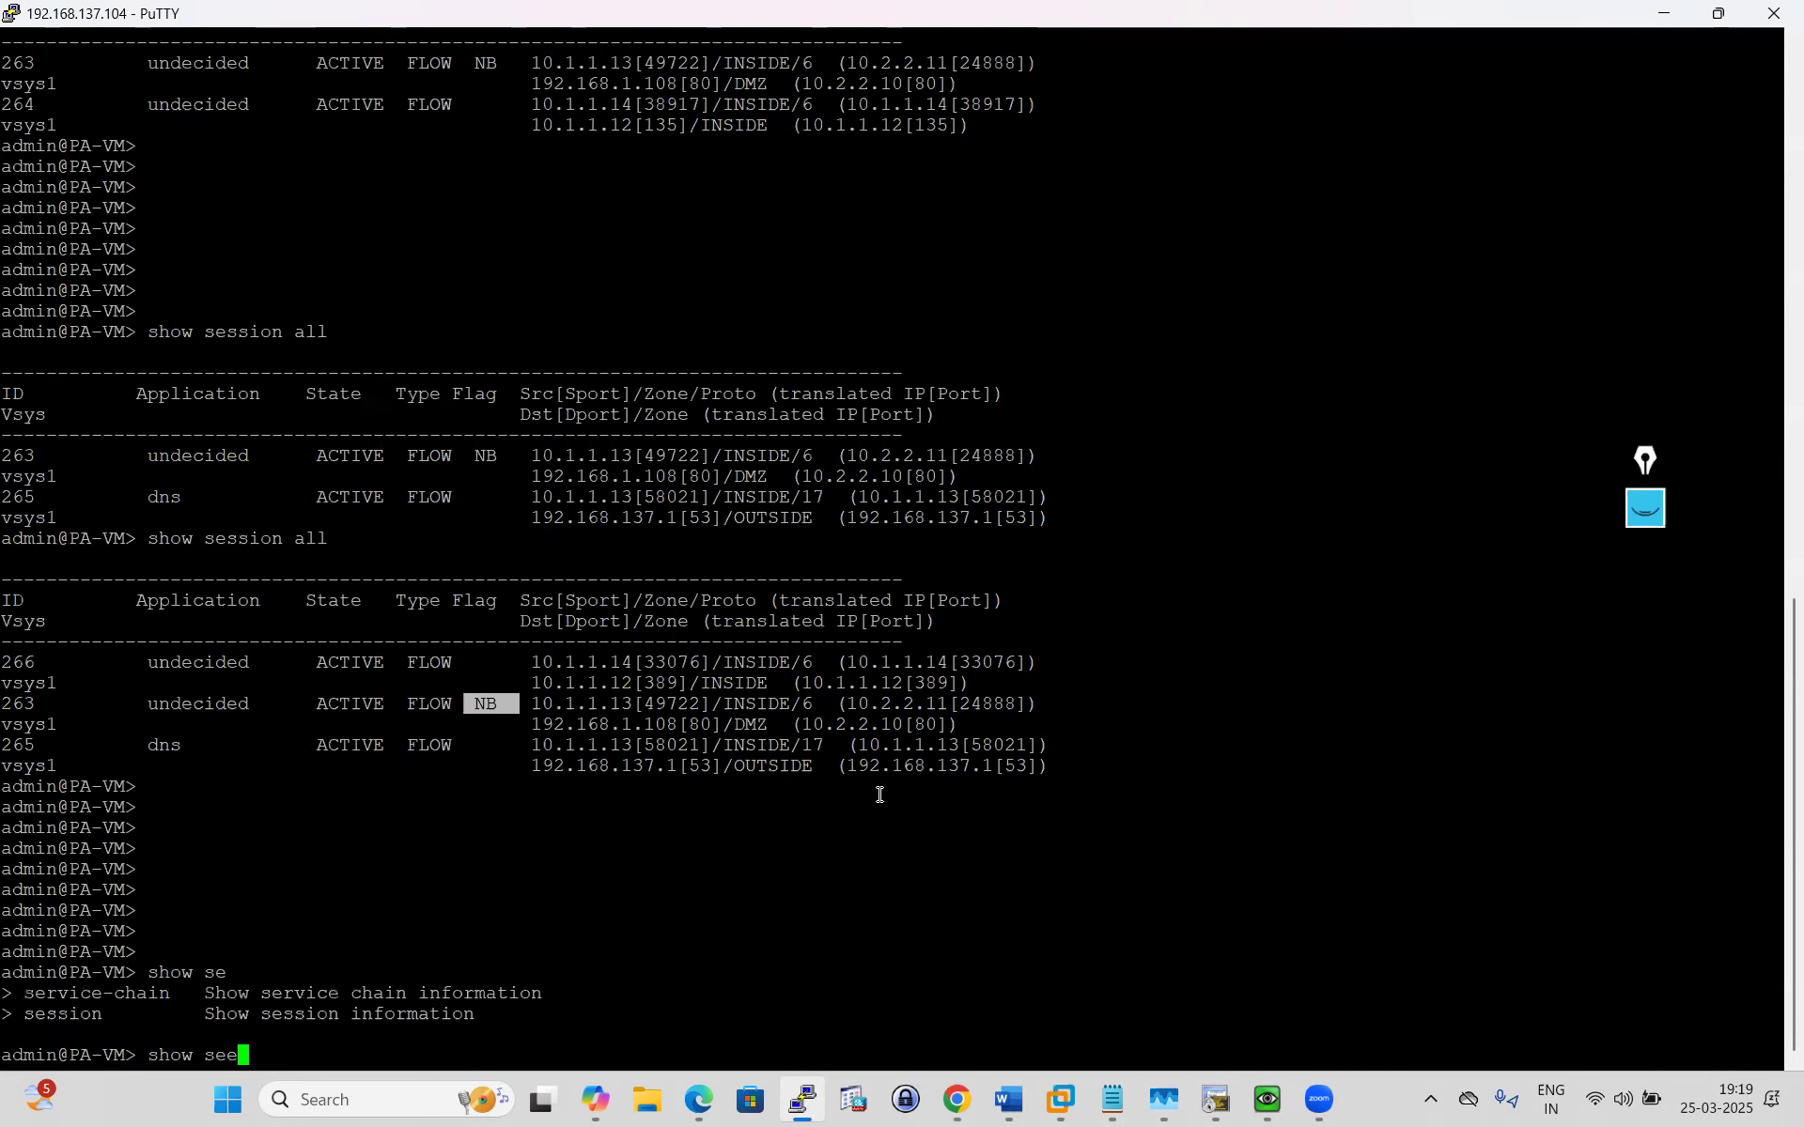
key(BackSpace)
text(ssion id)
double_click(17, 703)
right_click(763, 902)
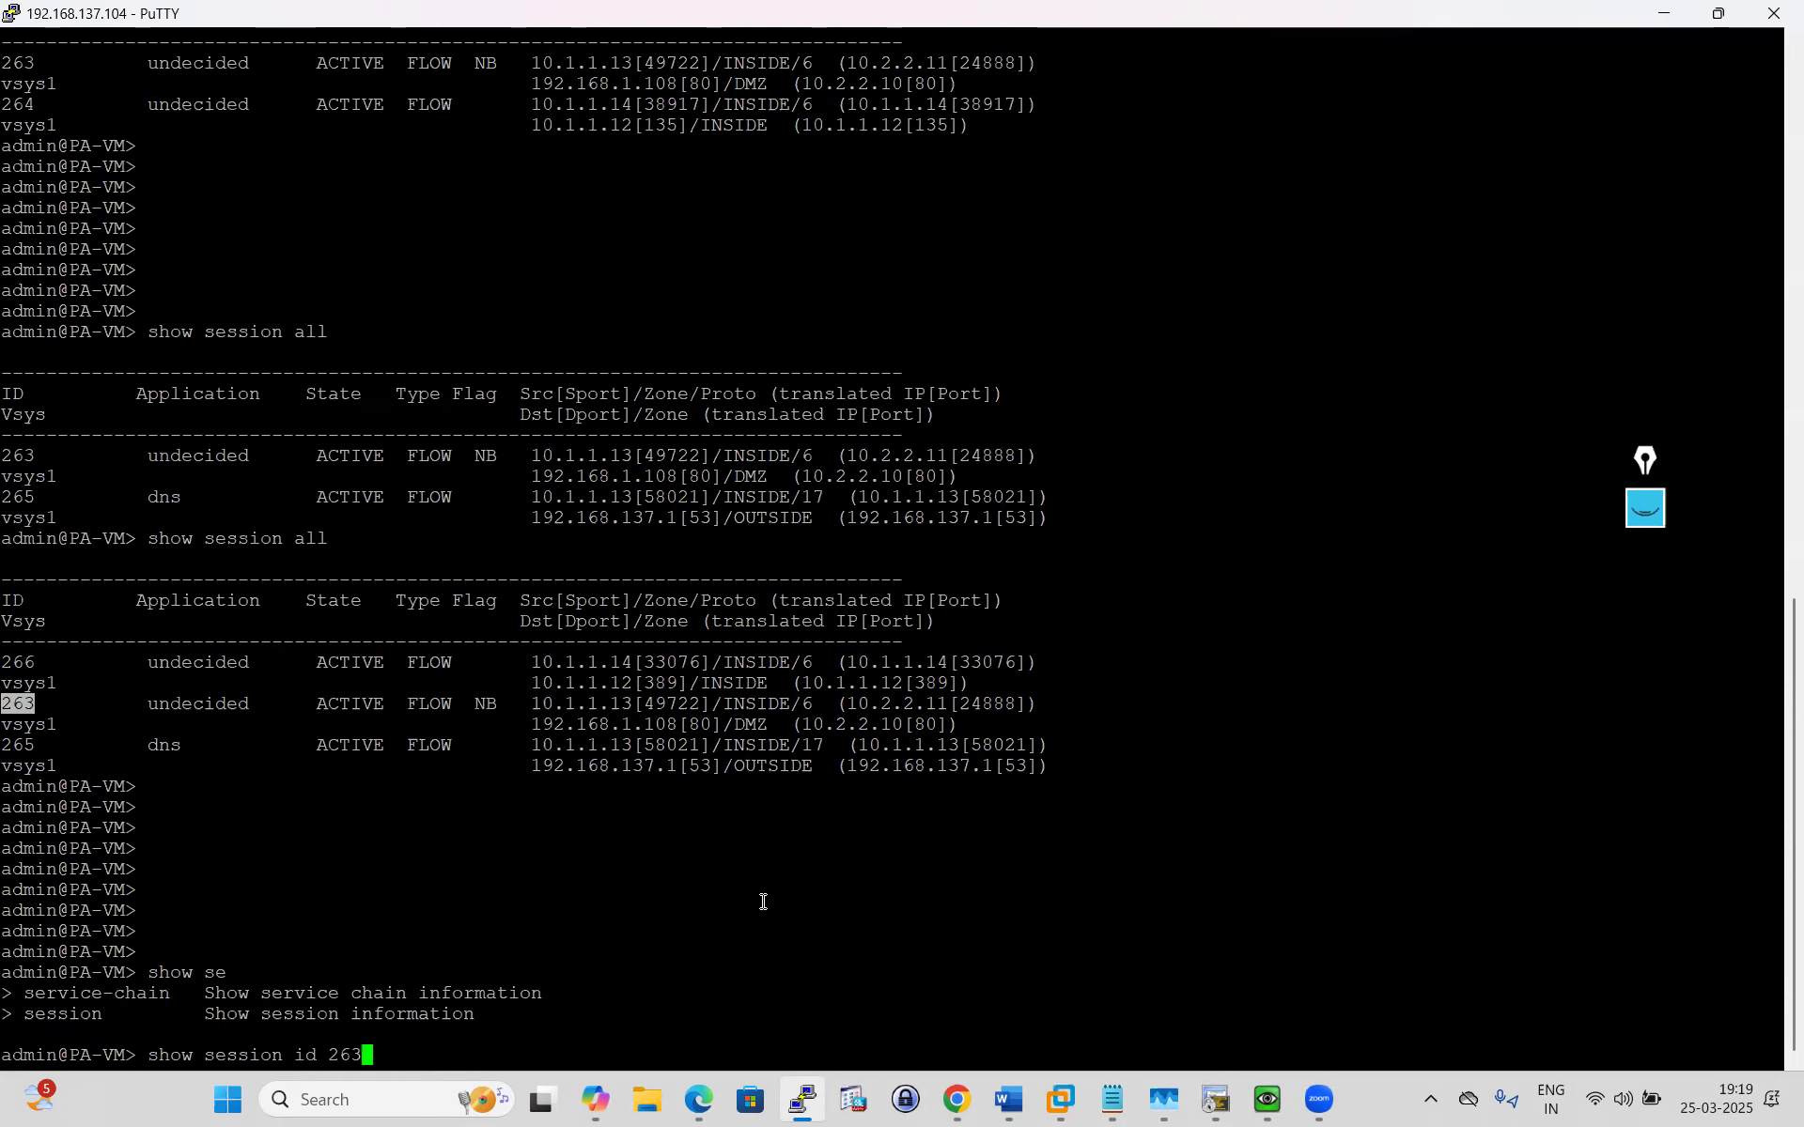
key(Return)
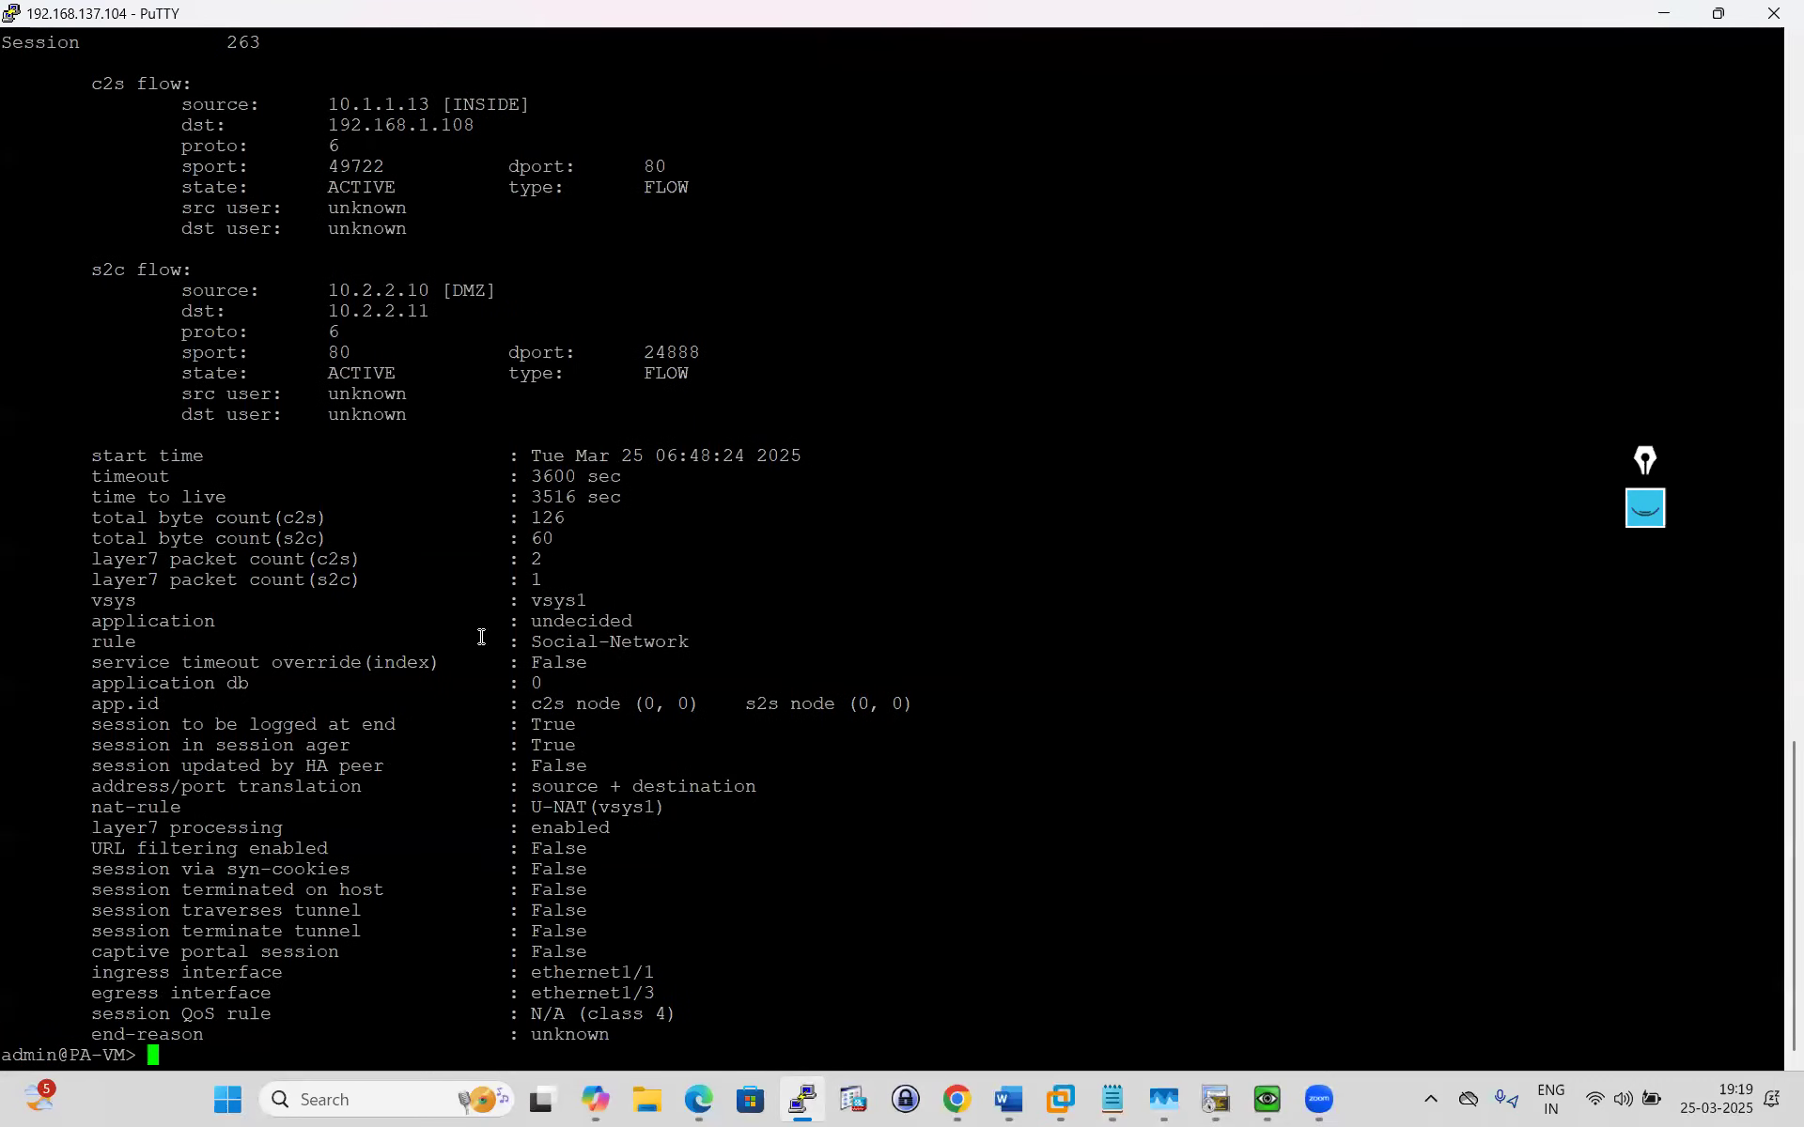
Examine the session's c2s and s2c flow addresses and the NAT rule it matches.
drag(141, 373, 692, 845)
click(437, 329)
drag(113, 64, 647, 242)
drag(329, 103, 495, 116)
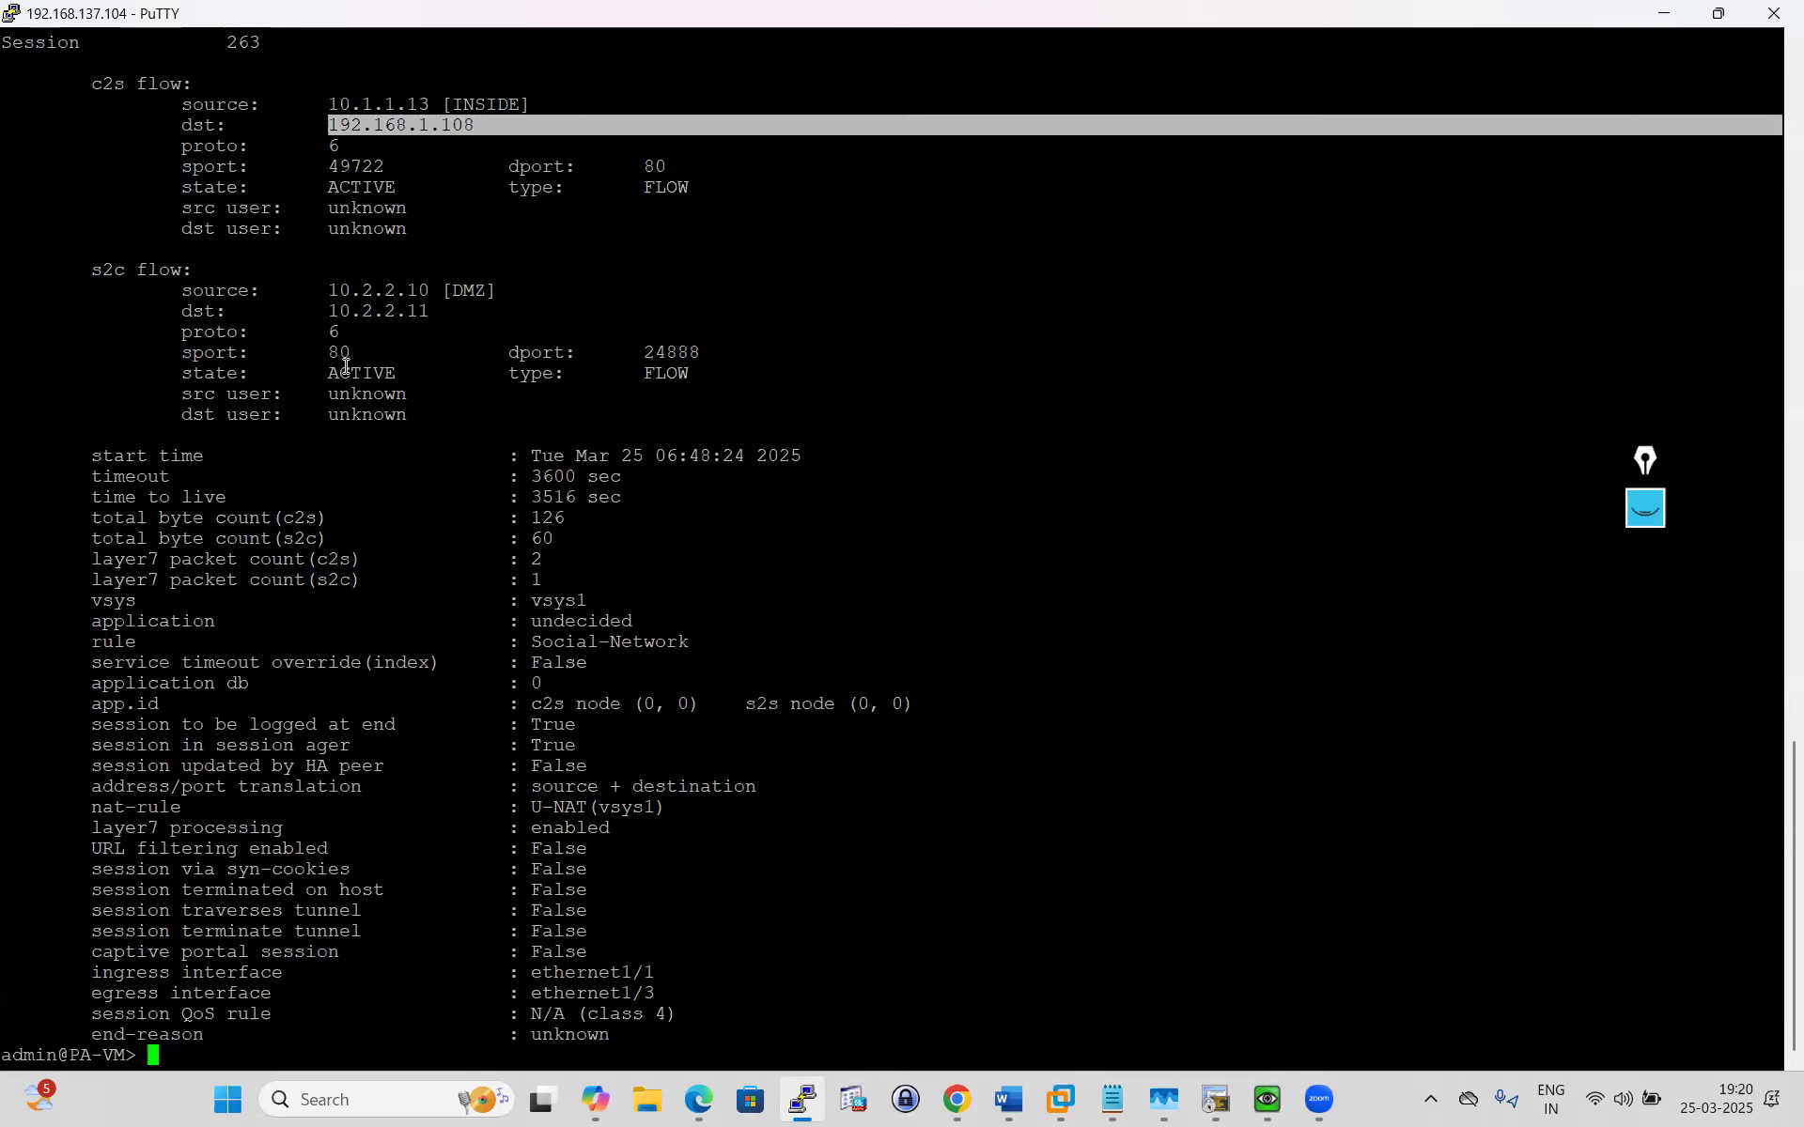
drag(330, 292, 440, 287)
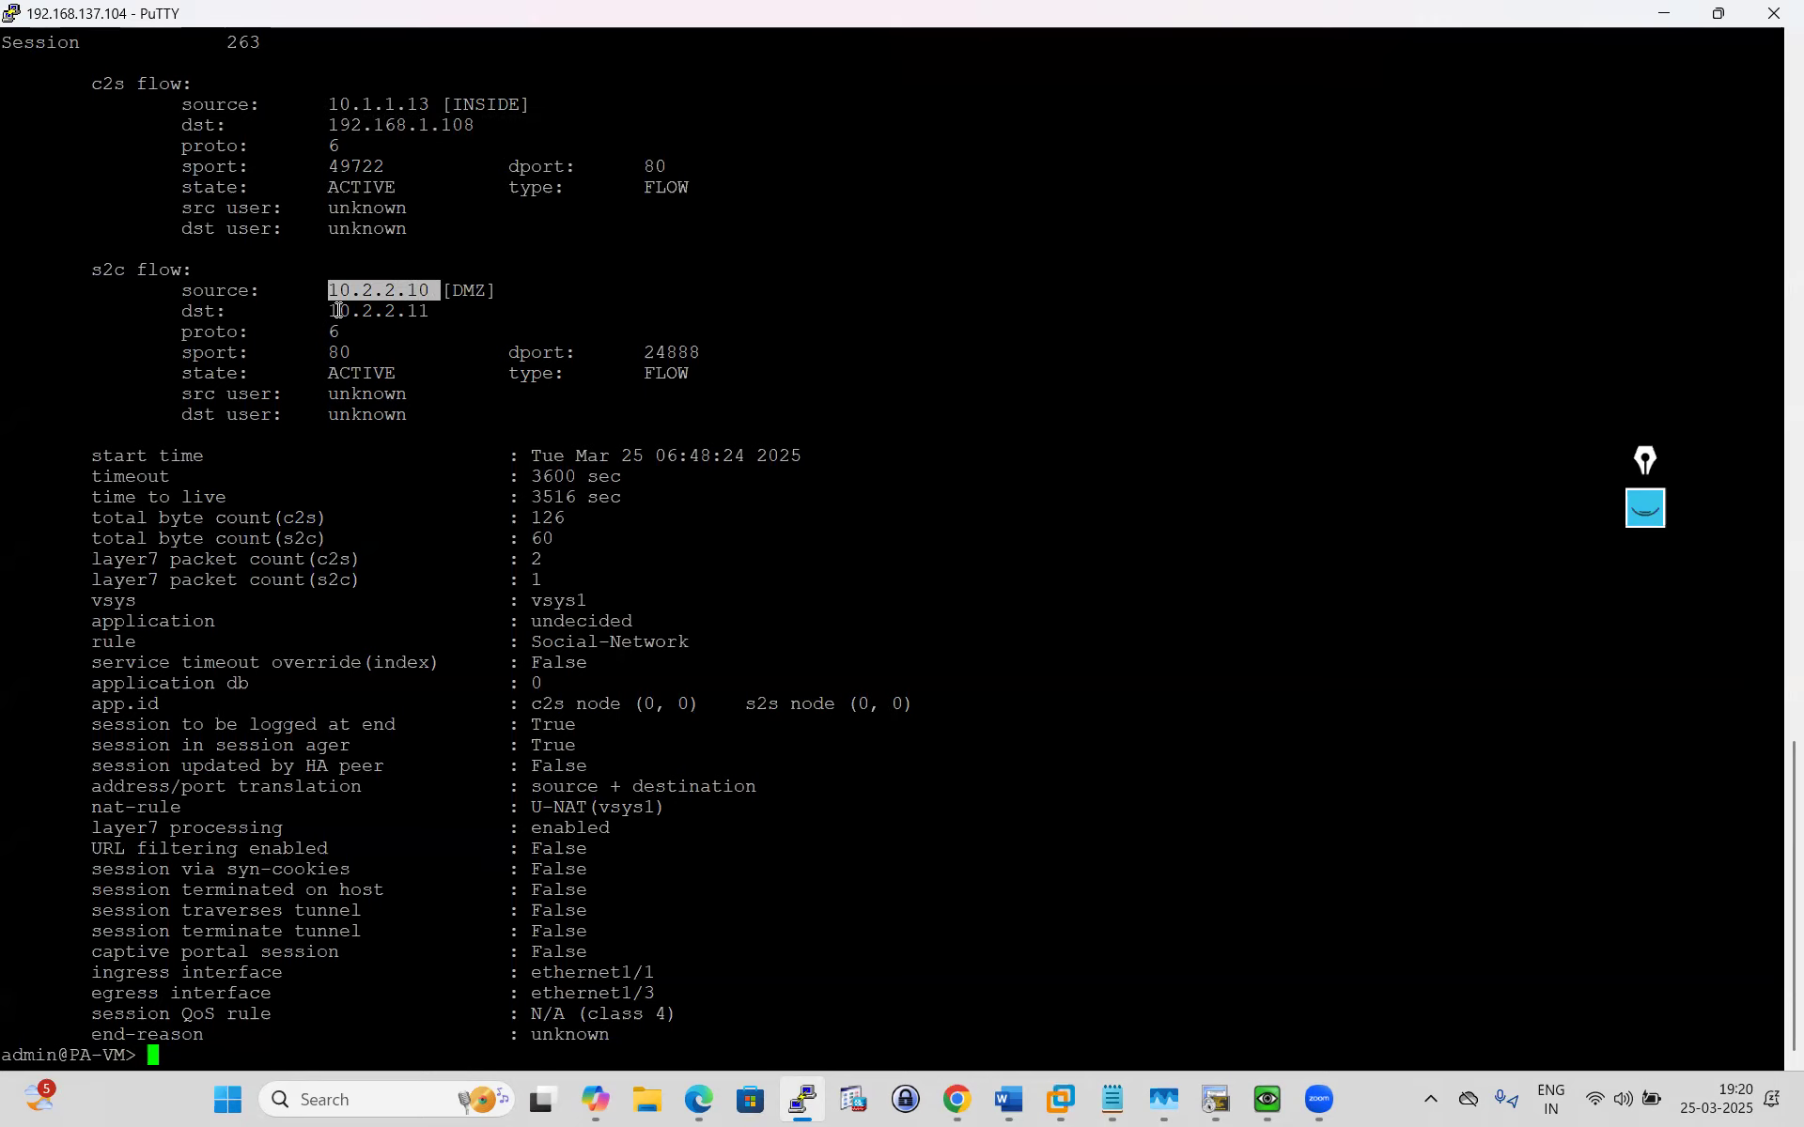
drag(322, 312, 425, 319)
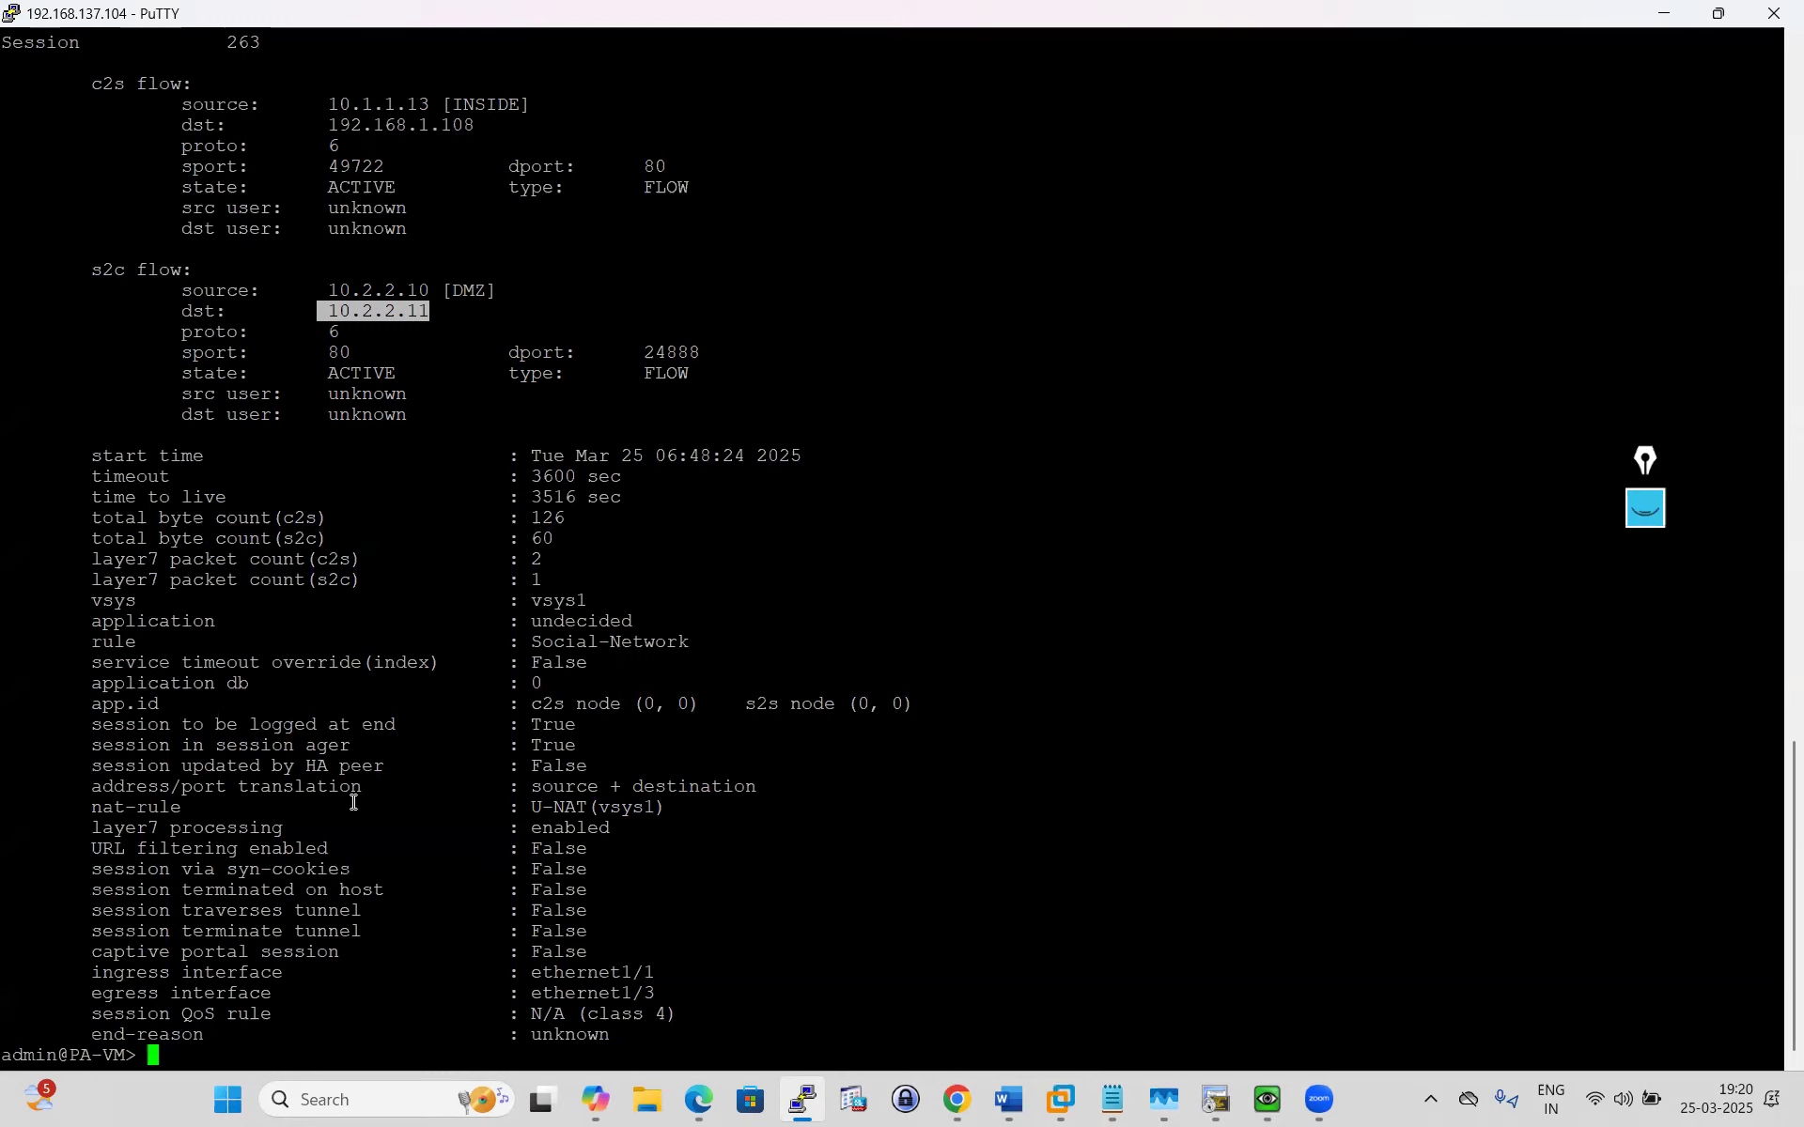
drag(98, 810, 665, 808)
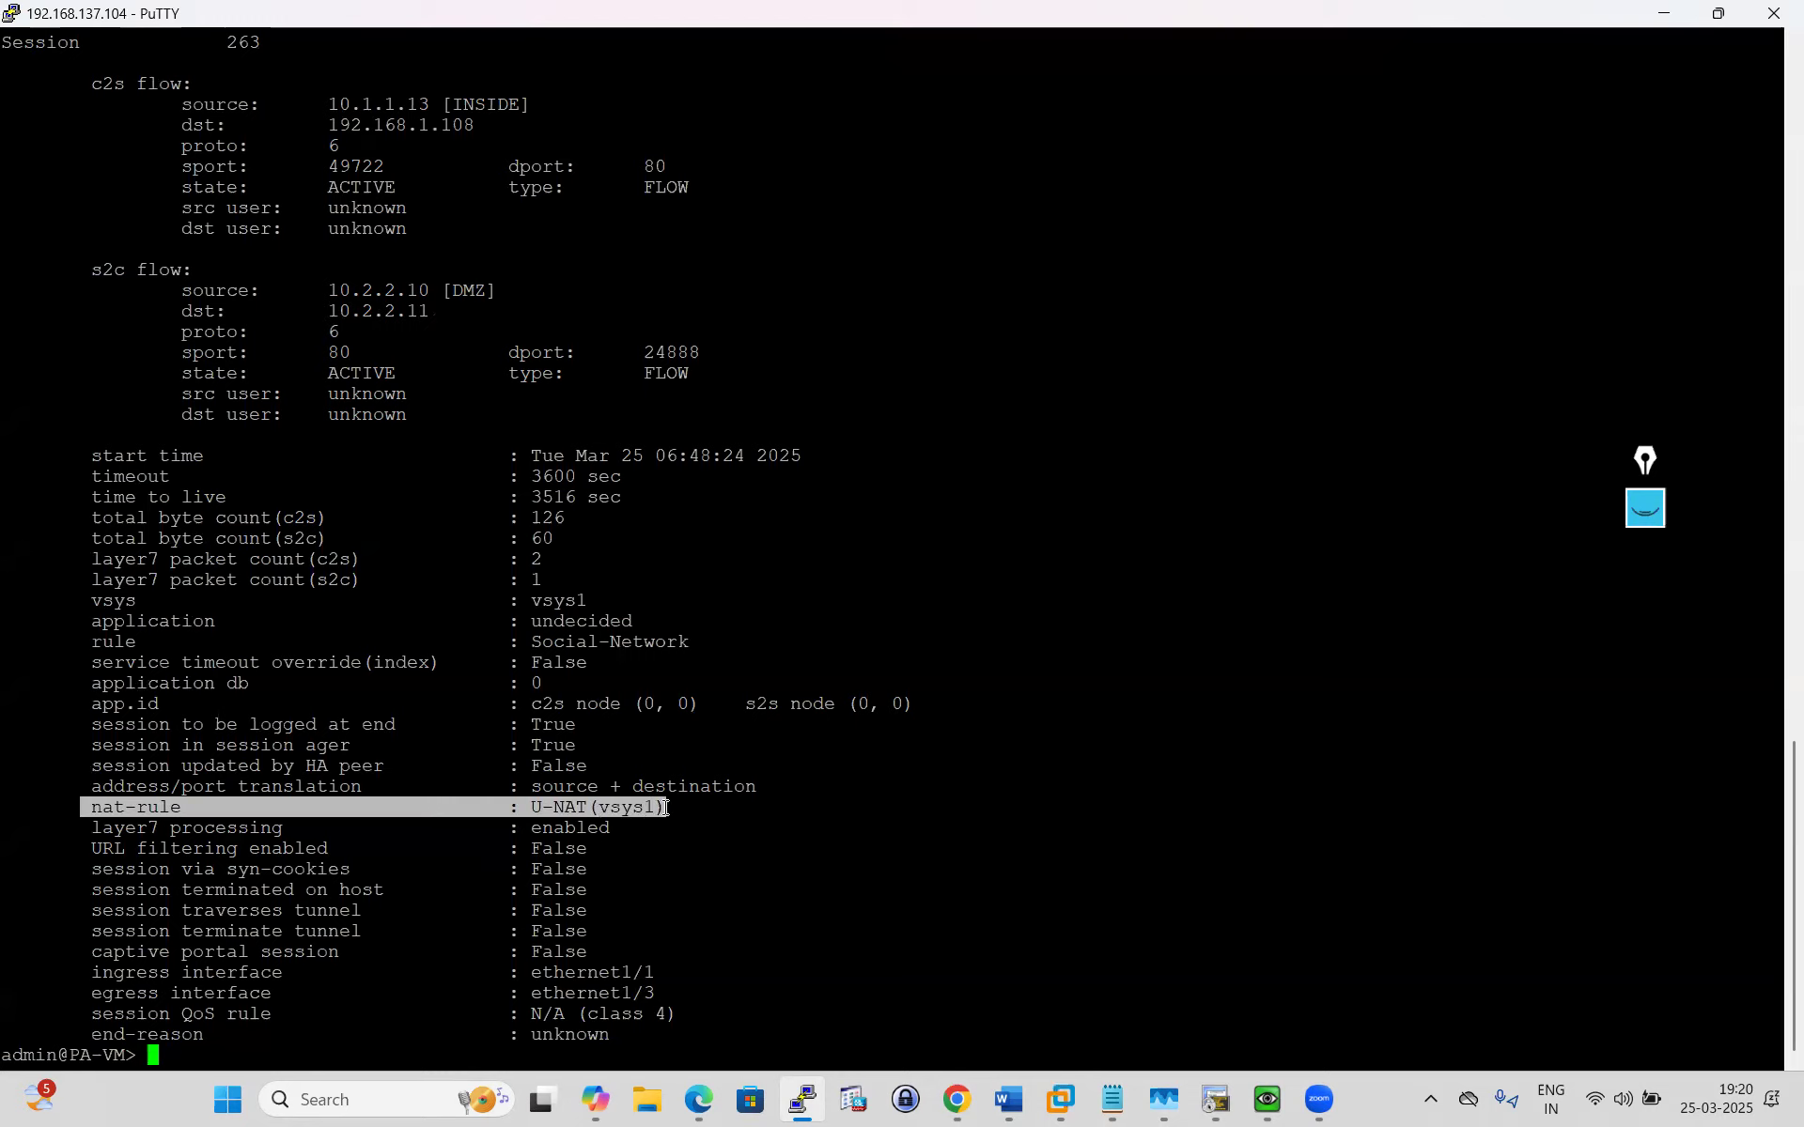
click(412, 895)
drag(51, 72, 800, 904)
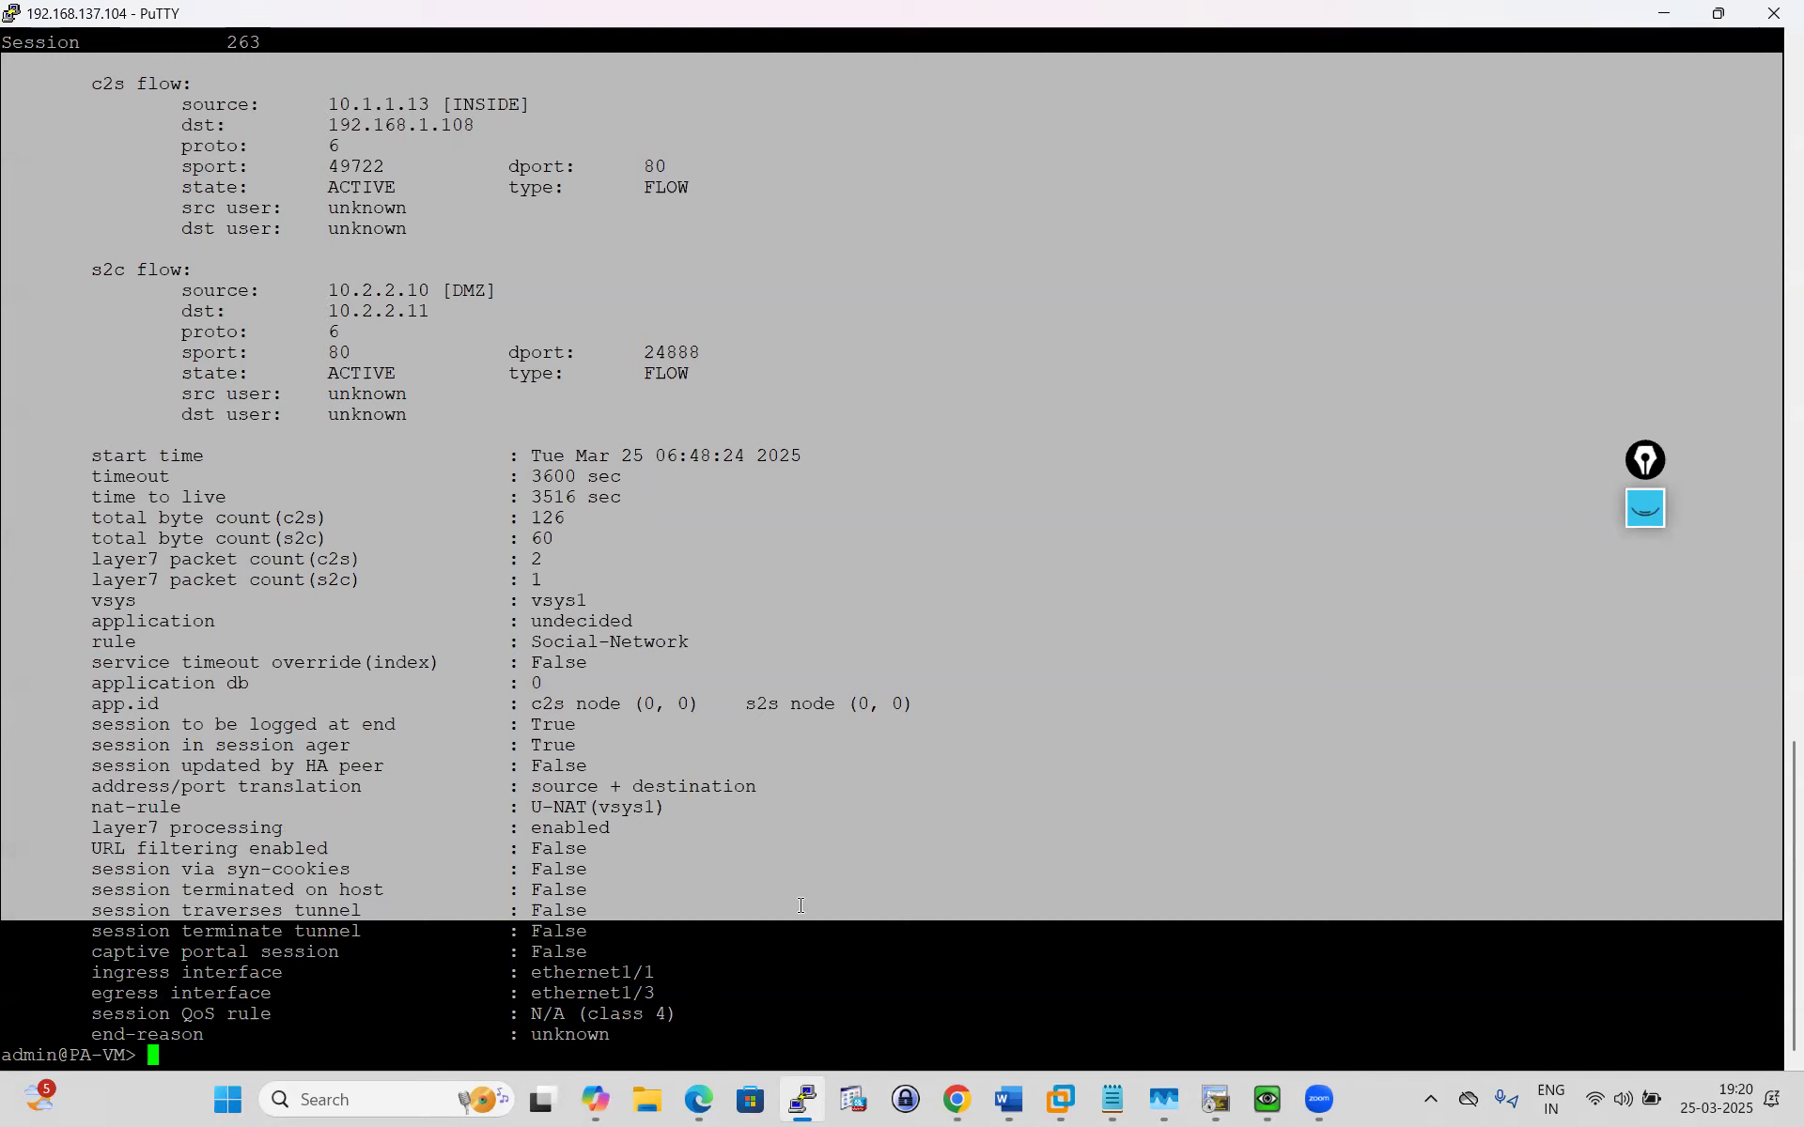